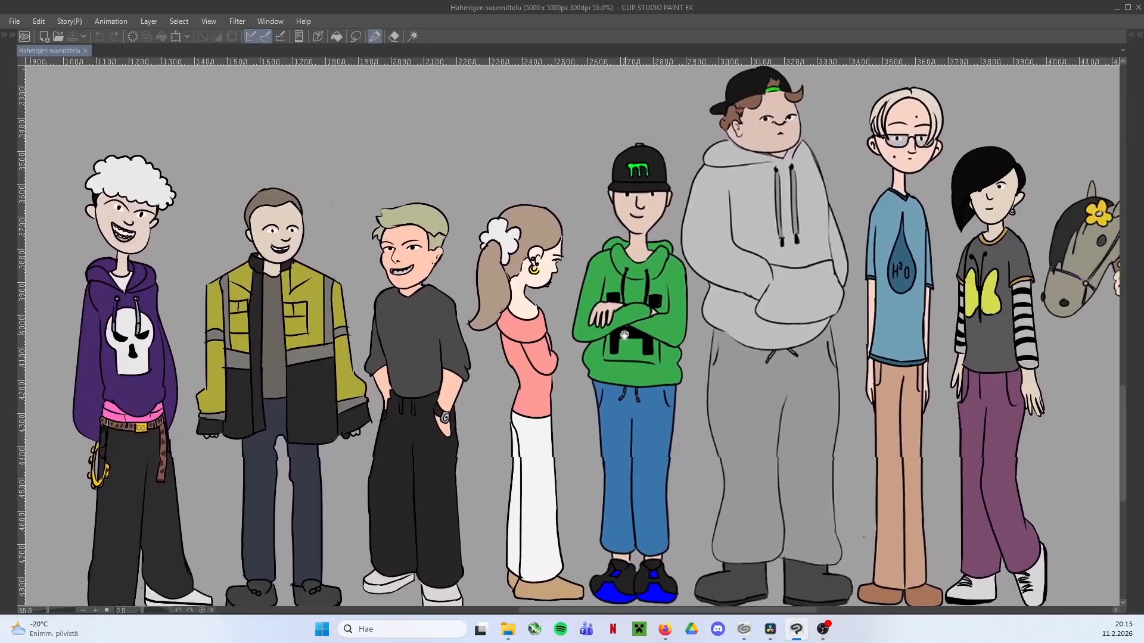
Examine the existing coloured characters up close, in both the row of teenagers and the row of adults
{"action": "left_click_drag", "start_coordinate": [979, 319], "coordinate": [628, 325]}
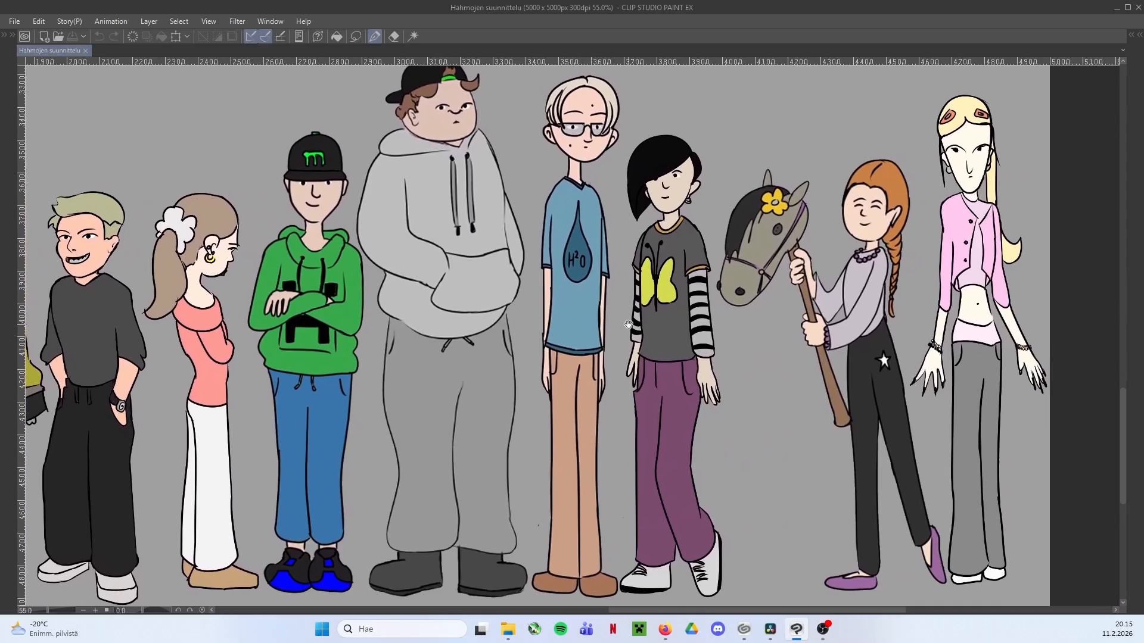
{"action": "left_click_drag", "start_coordinate": [769, 174], "coordinate": [675, 605]}
{"action": "left_click_drag", "start_coordinate": [709, 226], "coordinate": [666, 504]}
{"action": "scroll", "coordinate": [657, 286], "scroll_direction": "down", "scroll_amount": 1}
{"action": "left_click_drag", "start_coordinate": [657, 286], "coordinate": [592, 396]}
{"action": "scroll", "coordinate": [519, 351], "scroll_direction": "down", "scroll_amount": 2}
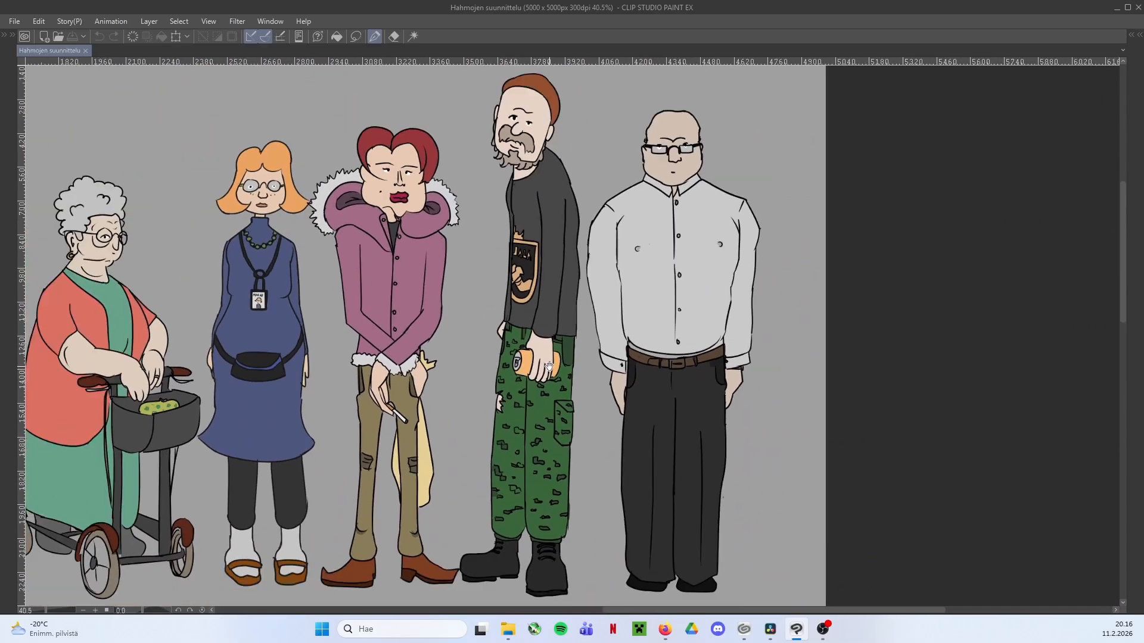
{"action": "left_click_drag", "start_coordinate": [520, 352], "coordinate": [740, 352]}
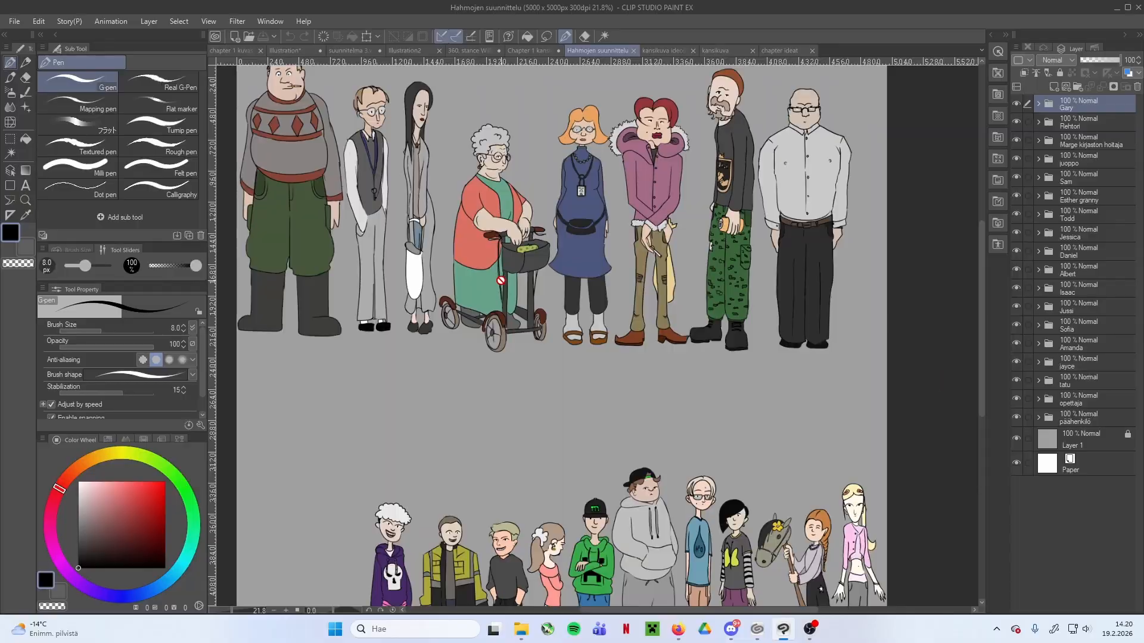
Review the whole character sheet, comparing both rows and the empty space beside the white-haired teenager
{"action": "left_click_drag", "start_coordinate": [464, 289], "coordinate": [455, 342]}
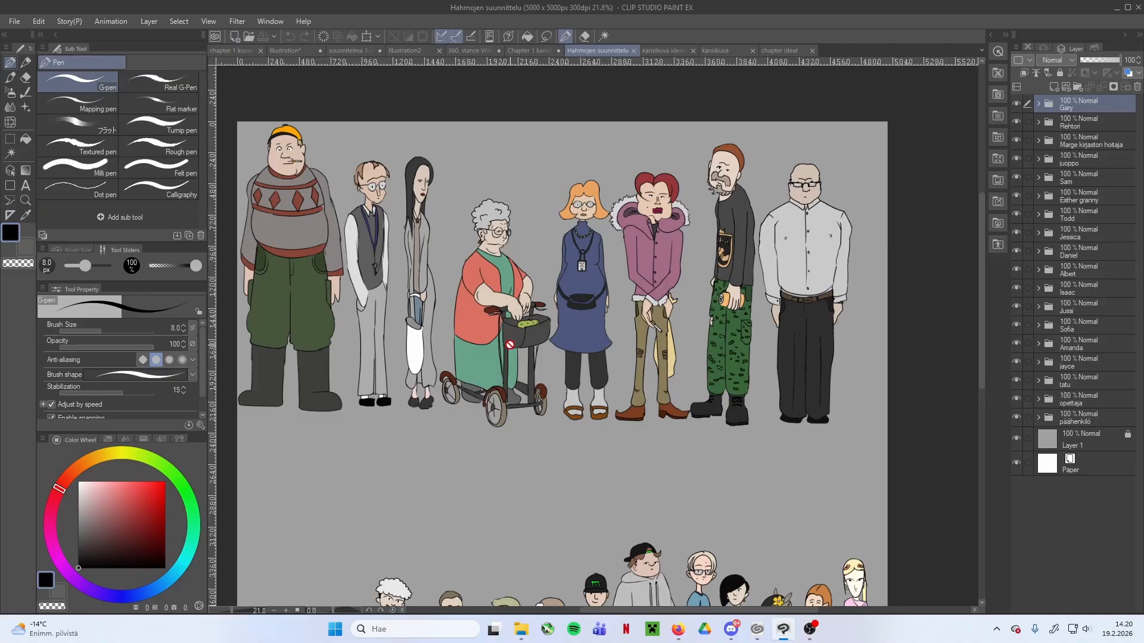
{"action": "left_click_drag", "start_coordinate": [477, 415], "coordinate": [483, 397]}
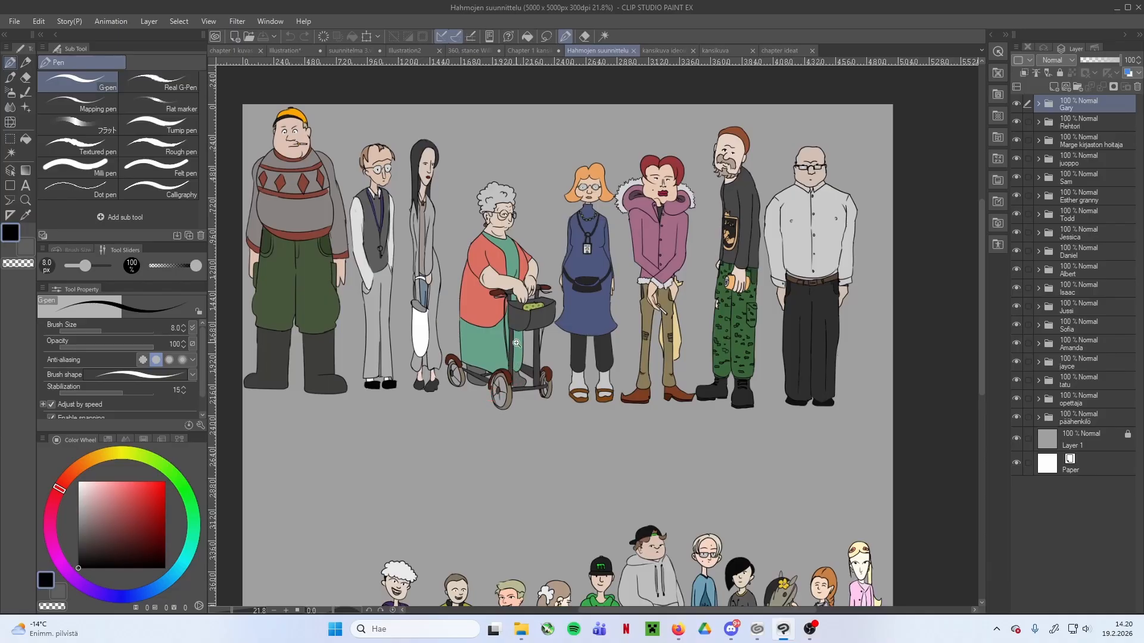
{"action": "scroll", "coordinate": [537, 330], "scroll_direction": "down", "scroll_amount": 1}
{"action": "left_click_drag", "start_coordinate": [526, 372], "coordinate": [509, 323]}
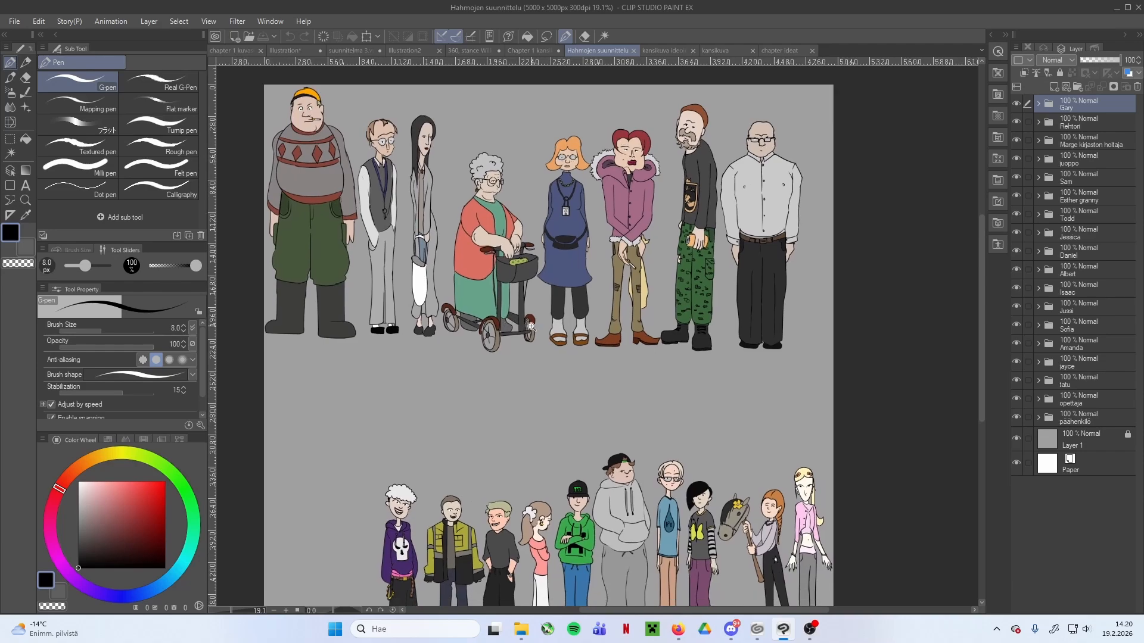
{"action": "scroll", "coordinate": [531, 327], "scroll_direction": "down", "scroll_amount": 1}
{"action": "left_click_drag", "start_coordinate": [518, 370], "coordinate": [511, 334]}
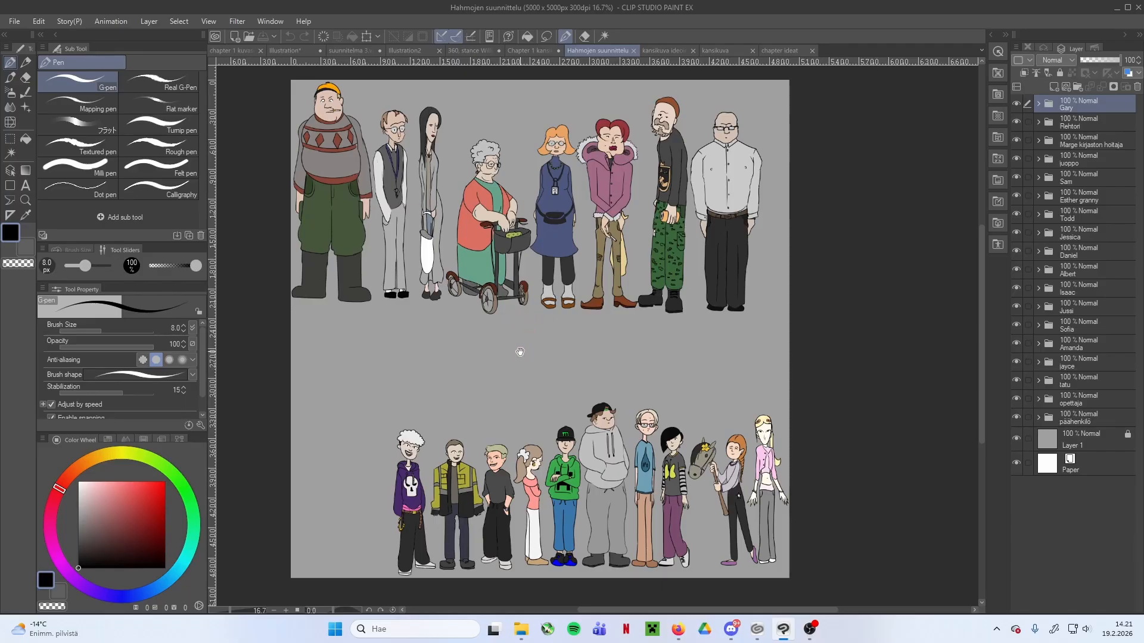
{"action": "left_click_drag", "start_coordinate": [418, 446], "coordinate": [441, 416]}
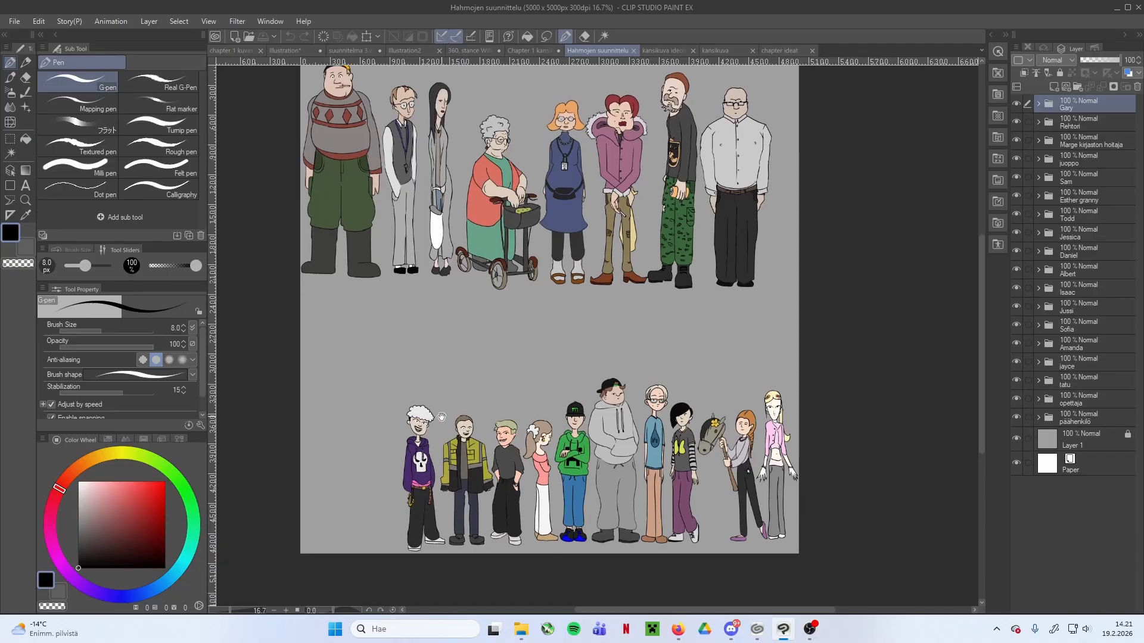
{"action": "scroll", "coordinate": [413, 426], "scroll_direction": "up", "scroll_amount": 2}
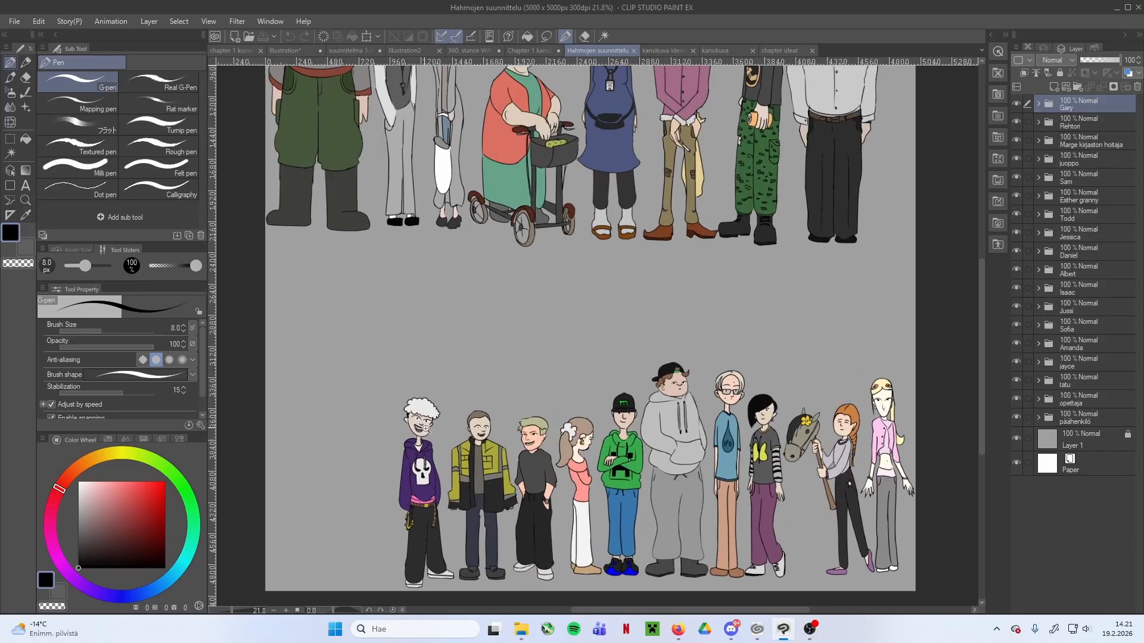
{"action": "left_click_drag", "start_coordinate": [399, 469], "coordinate": [427, 398]}
{"action": "left_click_drag", "start_coordinate": [359, 362], "coordinate": [370, 382]}
{"action": "left_click_drag", "start_coordinate": [614, 368], "coordinate": [620, 380]}
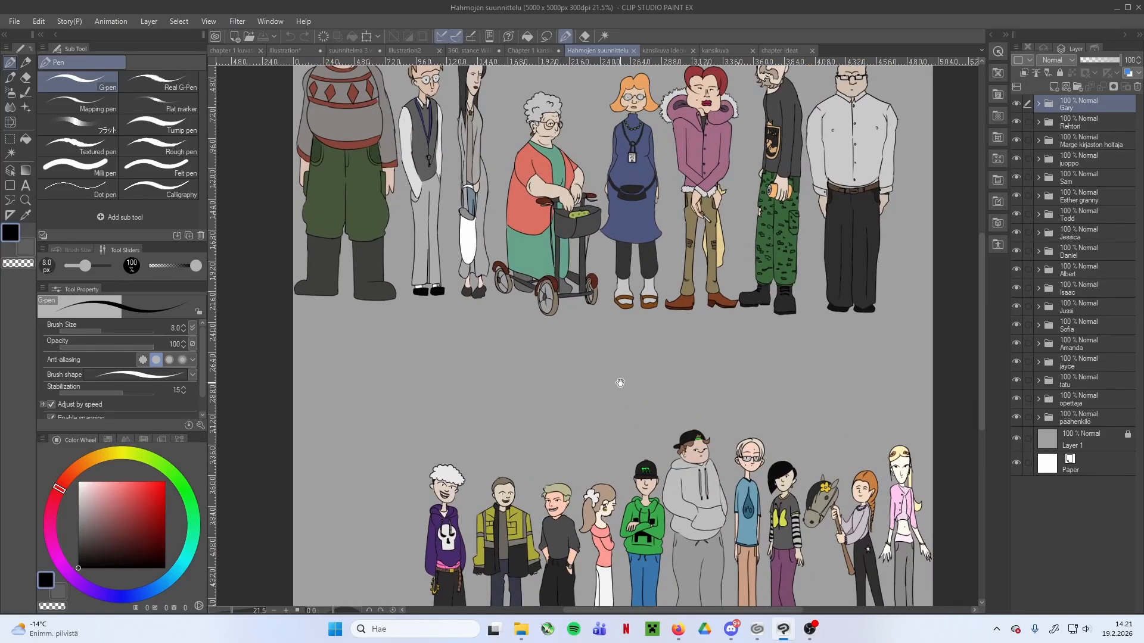
Create a layer folder named neighbour and add a vector layer above a raster layer inside it
{"action": "left_click", "coordinate": [1077, 87]}
{"action": "double_click", "coordinate": [1075, 107]}
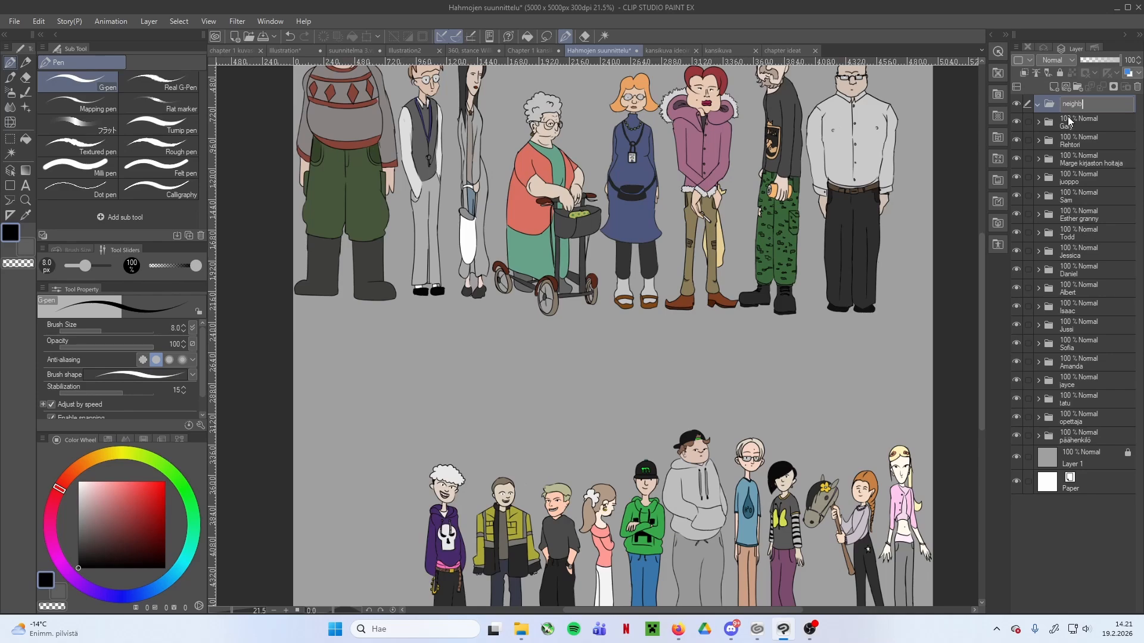
{"action": "key", "text": "Return"}
{"action": "left_click", "coordinate": [1065, 87]}
{"action": "left_click", "coordinate": [1054, 87]}
{"action": "left_click_drag", "start_coordinate": [1095, 156], "coordinate": [1091, 122]}
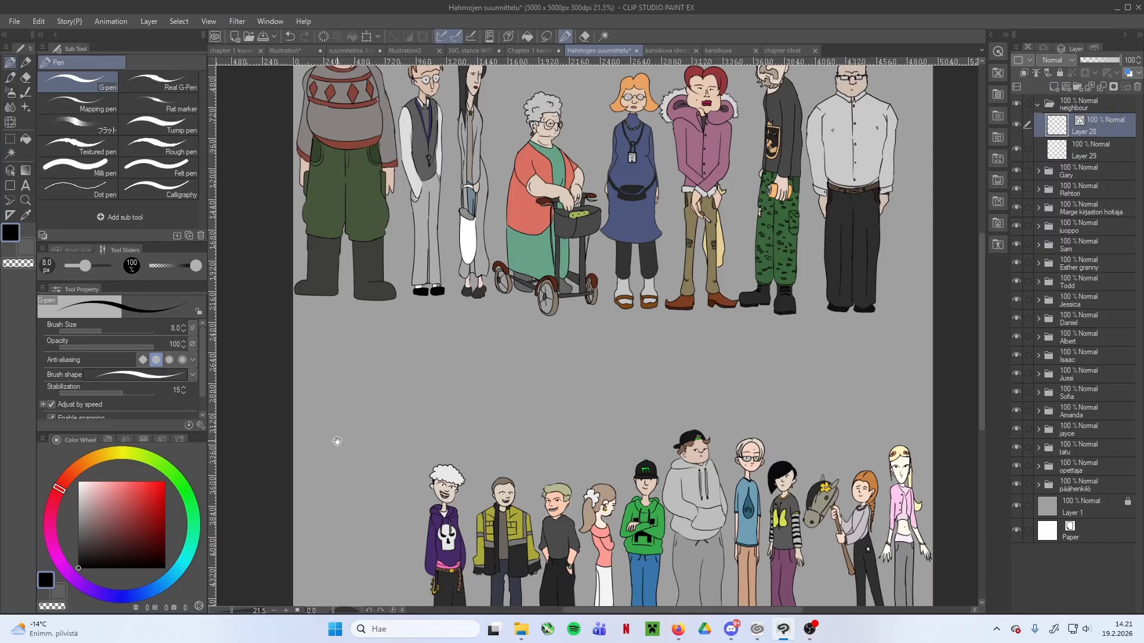
Study the existing adults and teenagers as references for the new neighbour's proportions and placement
{"action": "scroll", "coordinate": [357, 452], "scroll_direction": "up", "scroll_amount": 3}
{"action": "left_click_drag", "start_coordinate": [378, 462], "coordinate": [378, 348]}
{"action": "left_click_drag", "start_coordinate": [352, 395], "coordinate": [345, 340]}
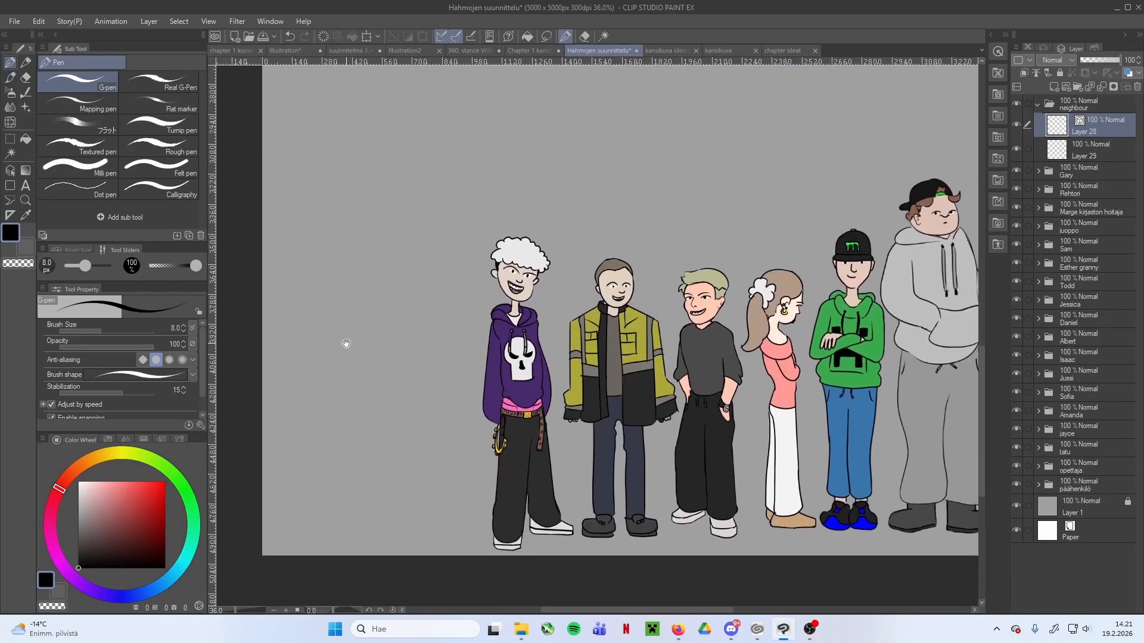
{"action": "scroll", "coordinate": [387, 269], "scroll_direction": "up", "scroll_amount": 1}
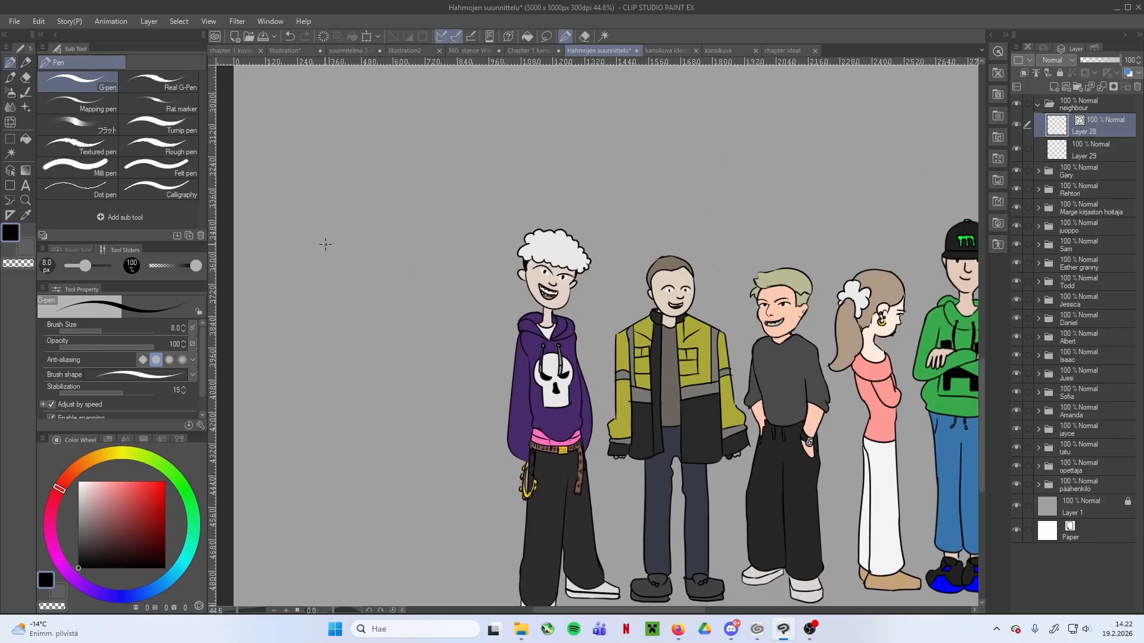
{"action": "scroll", "coordinate": [423, 216], "scroll_direction": "down", "scroll_amount": 2}
{"action": "left_click_drag", "start_coordinate": [421, 215], "coordinate": [417, 298]}
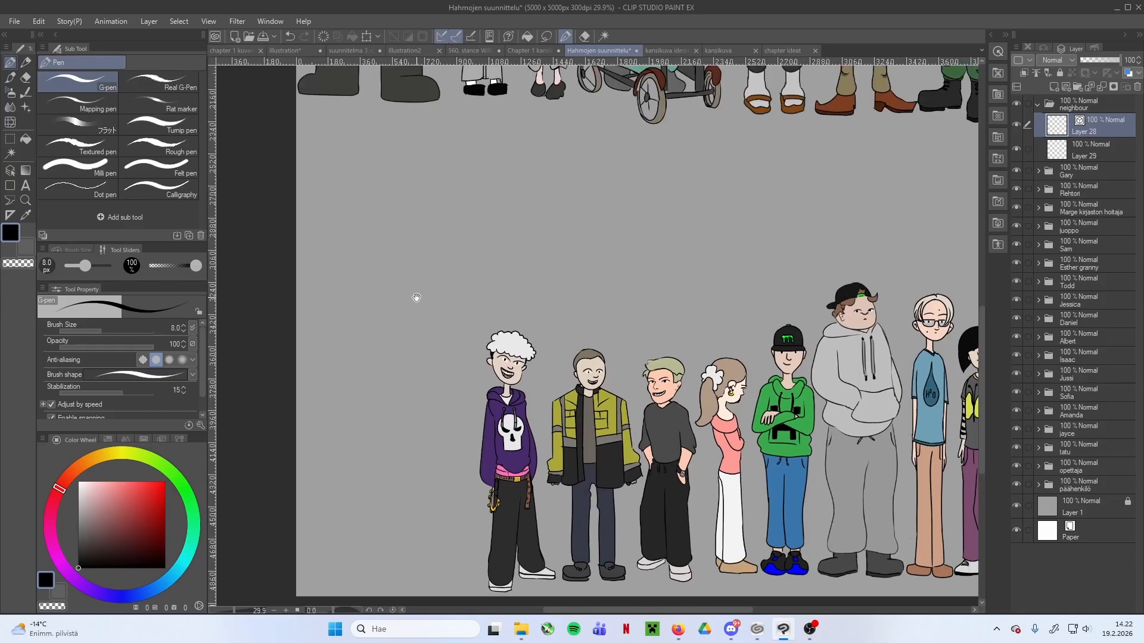
{"action": "scroll", "coordinate": [405, 316], "scroll_direction": "down", "scroll_amount": 2}
{"action": "scroll", "coordinate": [387, 334], "scroll_direction": "up", "scroll_amount": 2}
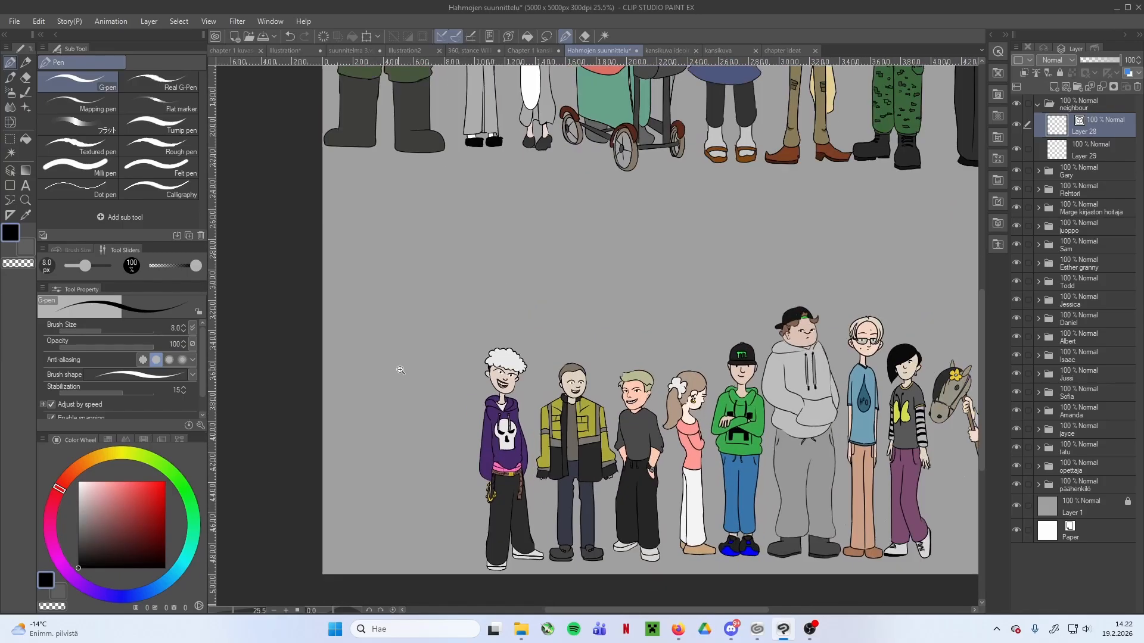
{"action": "scroll", "coordinate": [423, 351], "scroll_direction": "up", "scroll_amount": 1}
{"action": "left_click_drag", "start_coordinate": [480, 240], "coordinate": [455, 391]}
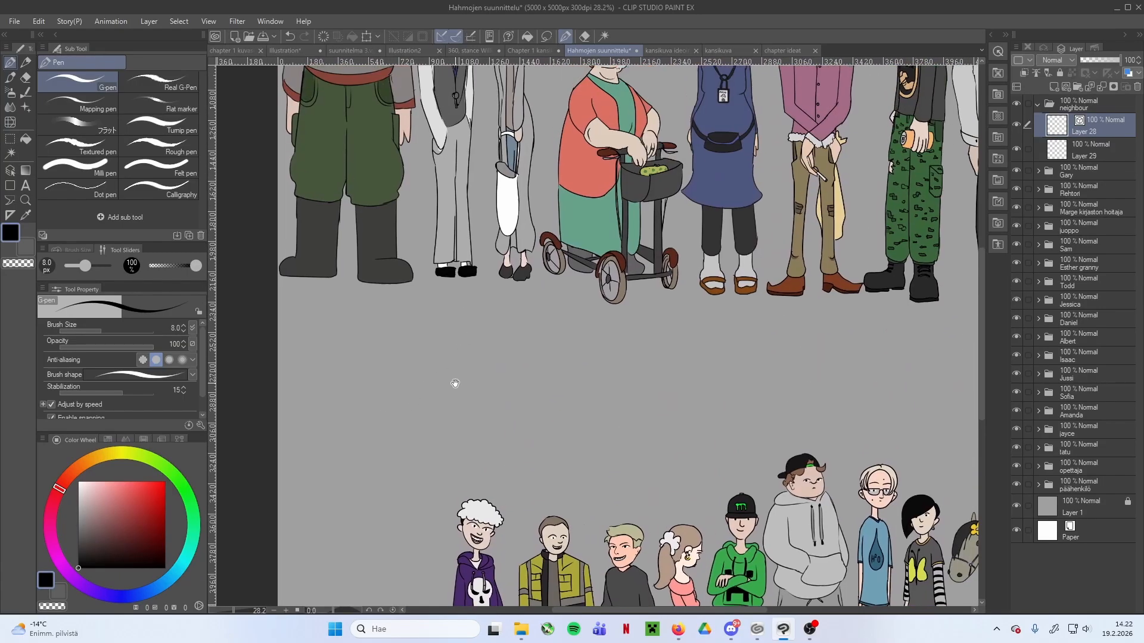
{"action": "left_click_drag", "start_coordinate": [412, 230], "coordinate": [436, 450]}
{"action": "scroll", "coordinate": [474, 265], "scroll_direction": "up", "scroll_amount": 2}
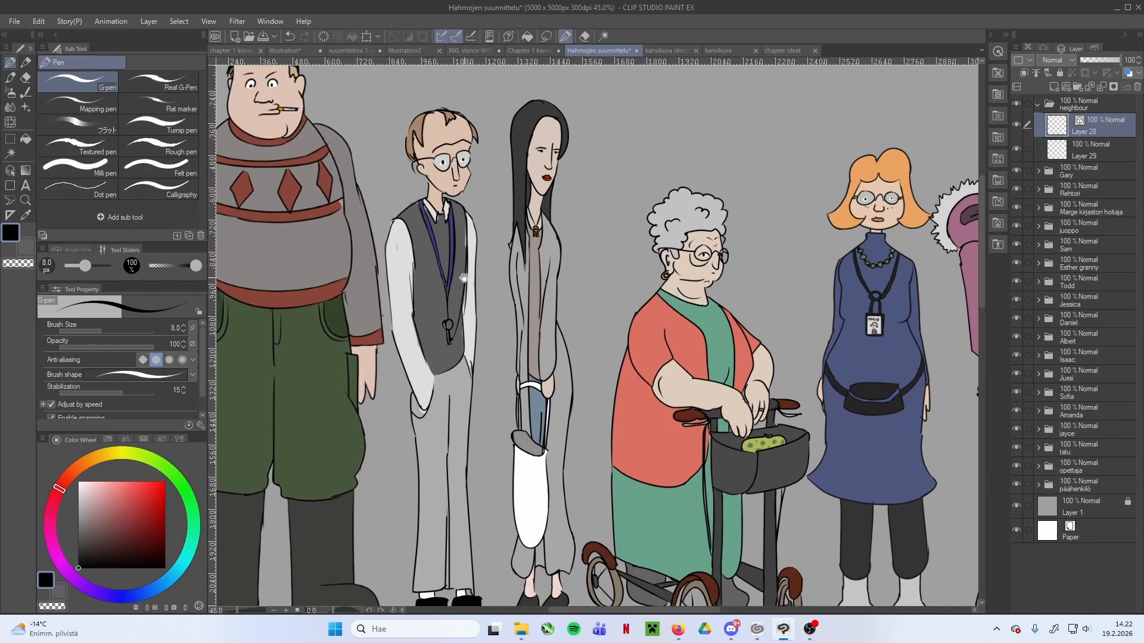
Draw a curved hair tuft with a jagged lower edge and an ear beneath it beside the white-haired teenager
{"action": "scroll", "coordinate": [425, 322], "scroll_direction": "up", "scroll_amount": 1}
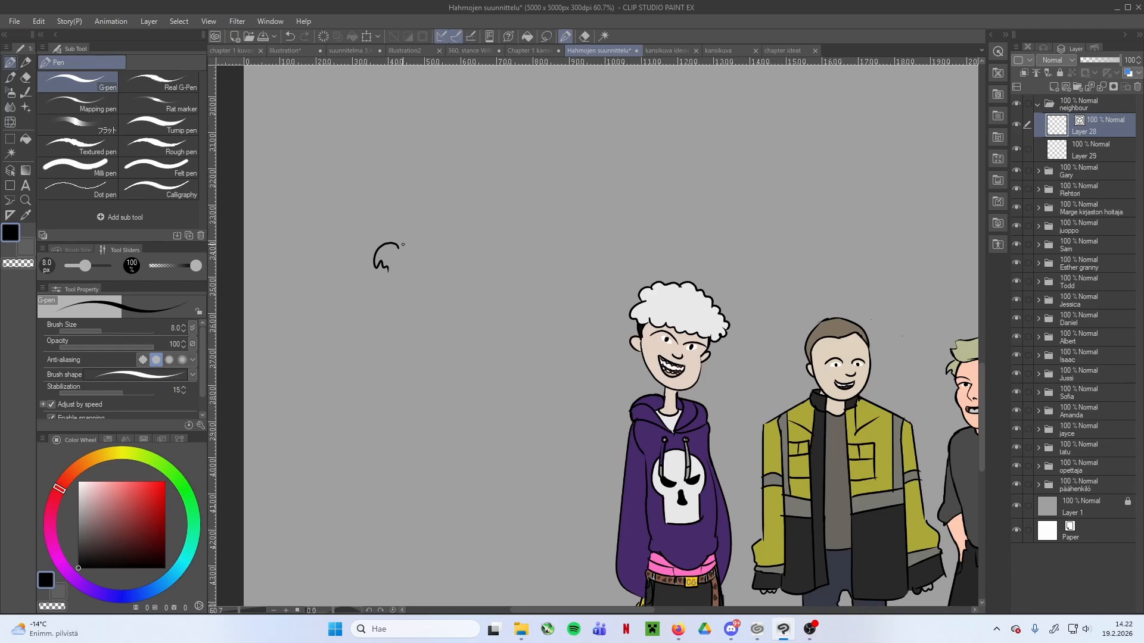
{"action": "left_click_drag", "start_coordinate": [388, 278], "coordinate": [385, 302]}
{"action": "key", "text": "ctrl+z"}
{"action": "scroll", "coordinate": [396, 286], "scroll_direction": "up", "scroll_amount": 1}
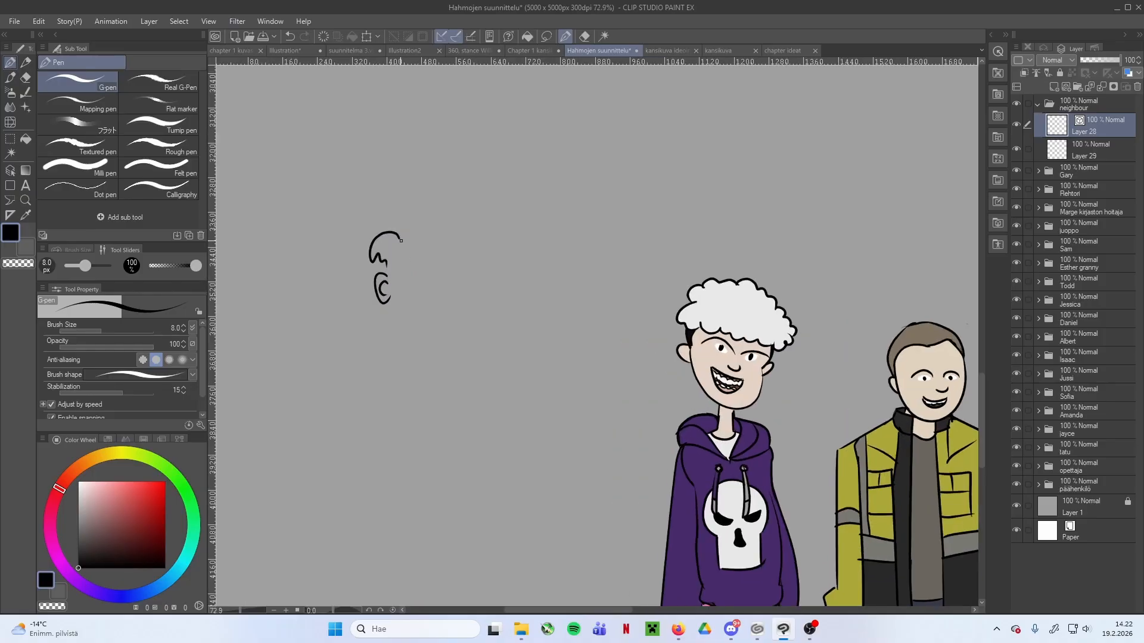
{"action": "scroll", "coordinate": [410, 233], "scroll_direction": "down", "scroll_amount": 5}
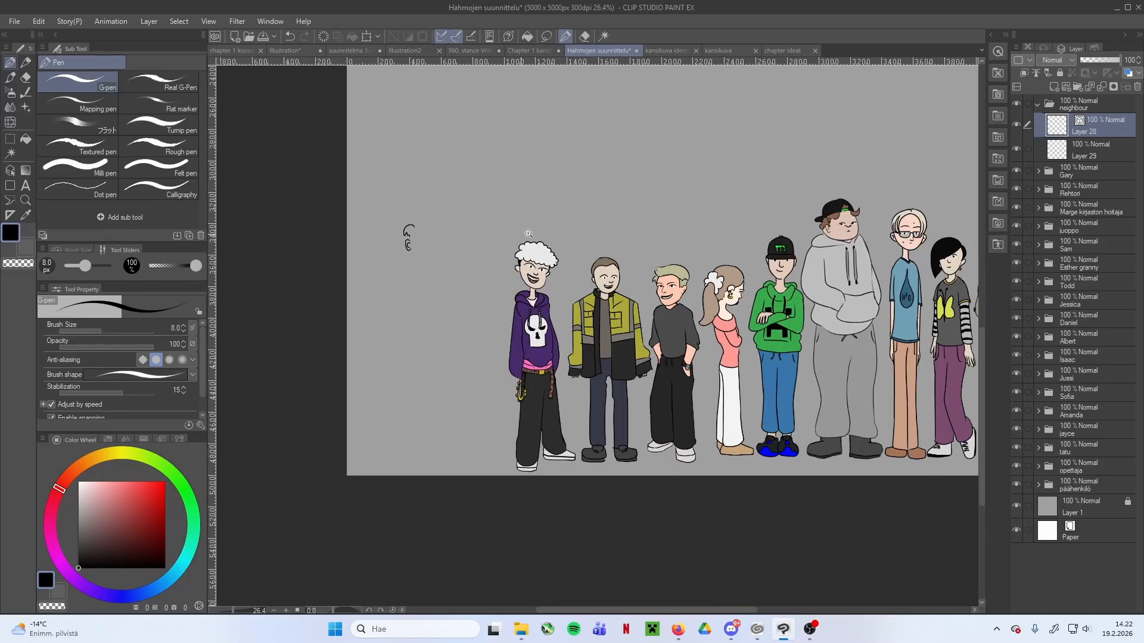
Draw a shallow arc from the hair tuft as the top of the neighbour's head
{"action": "left_click_drag", "start_coordinate": [640, 217], "coordinate": [480, 263]}
{"action": "left_click_drag", "start_coordinate": [589, 243], "coordinate": [584, 332]}
{"action": "left_click_drag", "start_coordinate": [332, 327], "coordinate": [439, 294]}
{"action": "scroll", "coordinate": [363, 334], "scroll_direction": "up", "scroll_amount": 3}
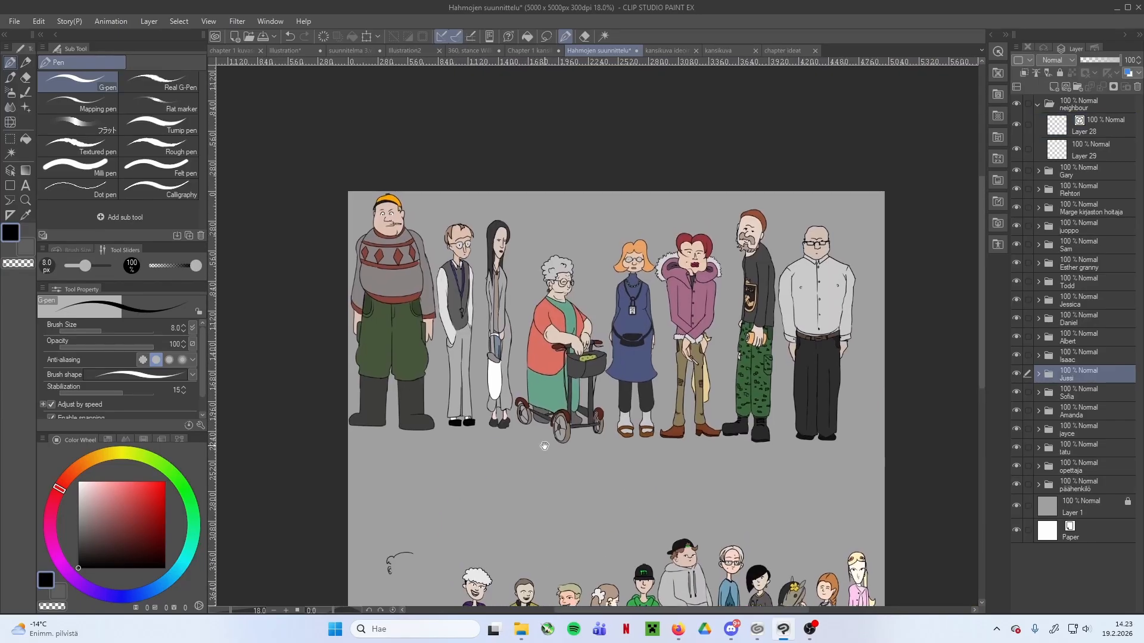
{"action": "left_click_drag", "start_coordinate": [544, 446], "coordinate": [547, 454]}
Scale the large man in the diamond-pattern sweater to 89% and reposition him at the end of the adult row
{"action": "scroll", "coordinate": [709, 467], "scroll_direction": "down", "scroll_amount": 5}
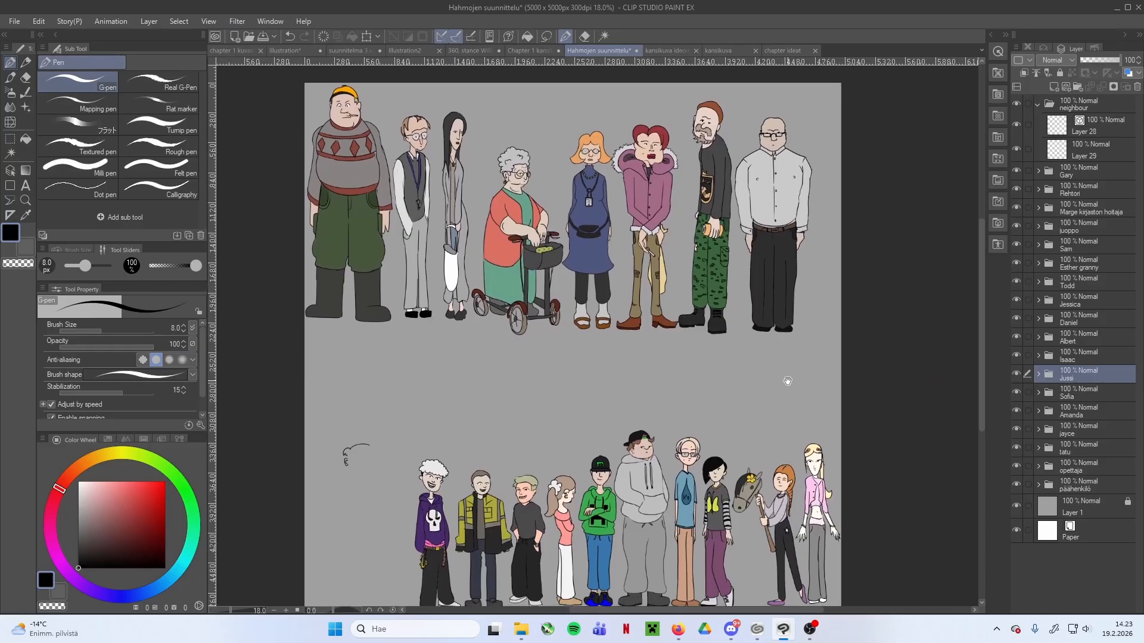
{"action": "left_click", "coordinate": [1038, 375]}
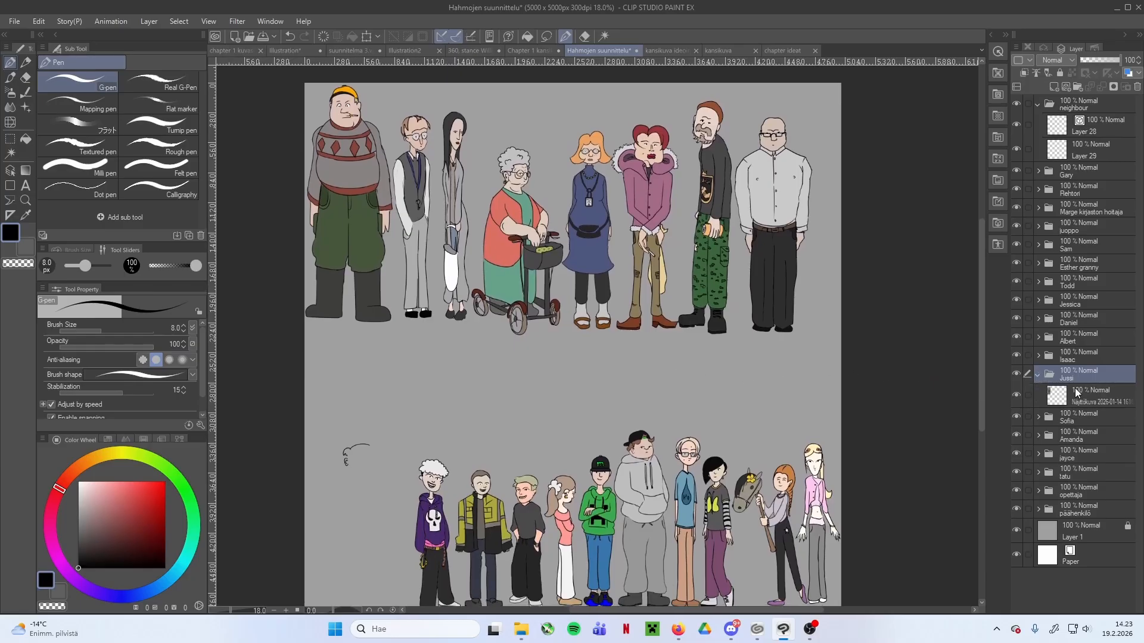
{"action": "key", "text": "ctrl+t"}
{"action": "left_click_drag", "start_coordinate": [398, 315], "coordinate": [447, 369]}
{"action": "left_click_drag", "start_coordinate": [425, 323], "coordinate": [433, 336]}
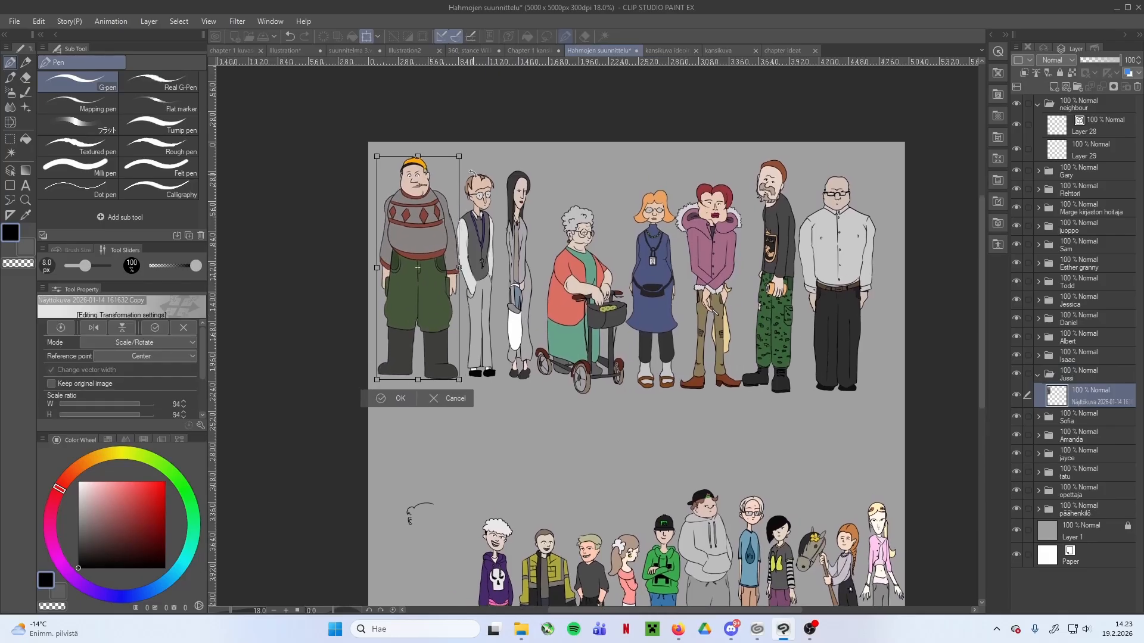
{"action": "left_click_drag", "start_coordinate": [461, 157], "coordinate": [456, 168]}
{"action": "left_click_drag", "start_coordinate": [429, 234], "coordinate": [430, 232]}
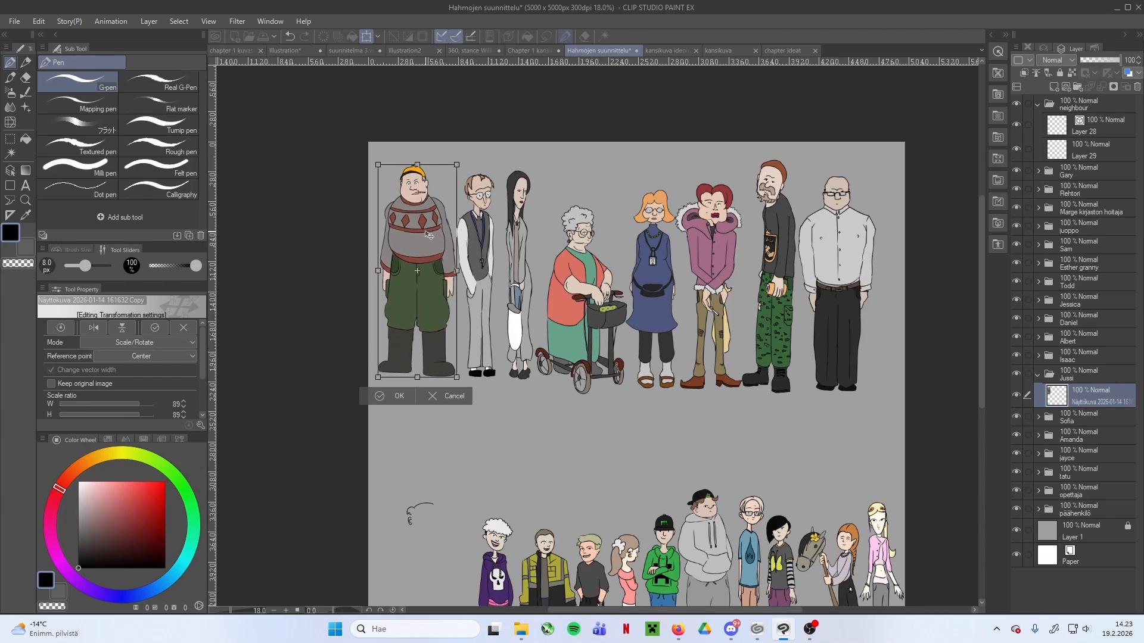
{"action": "left_click", "coordinate": [380, 396]}
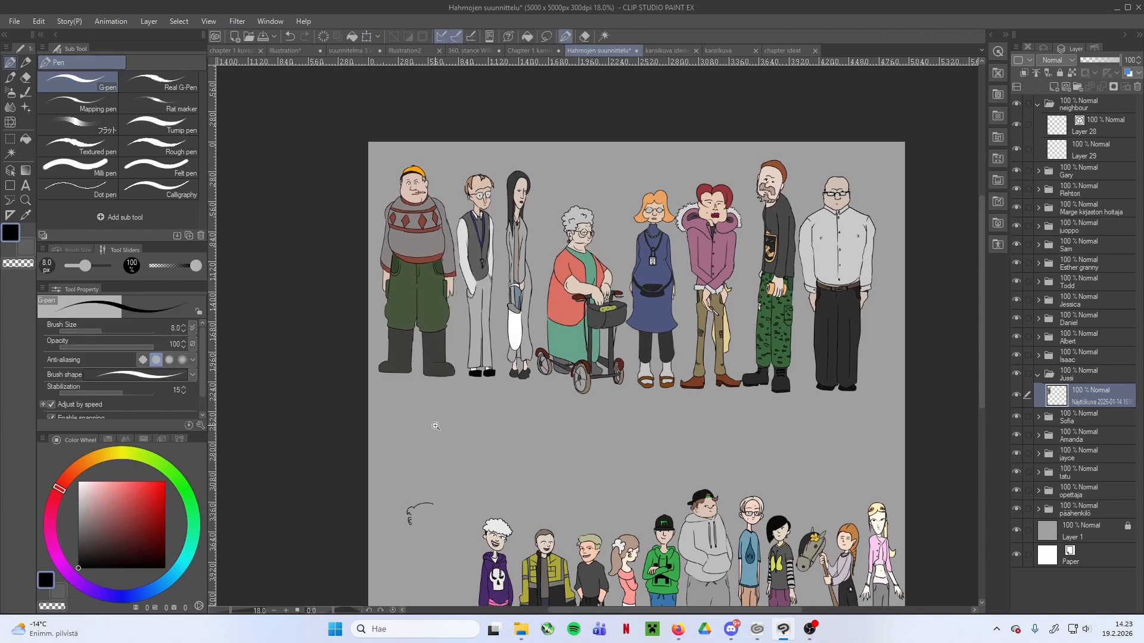
Erase the head-top line on the neighbour's vector layer and redraw it as a rounded arc from the hair tuft
{"action": "scroll", "coordinate": [434, 274], "scroll_direction": "up", "scroll_amount": 1}
{"action": "mouse_move", "coordinate": [440, 504]}
{"action": "left_mouse_down"}
{"action": "mouse_move", "coordinate": [433, 470]}
{"action": "mouse_move", "coordinate": [494, 232]}
{"action": "left_mouse_up"}
{"action": "left_click", "coordinate": [1090, 126]}
{"action": "scroll", "coordinate": [500, 268], "scroll_direction": "up", "scroll_amount": 1}
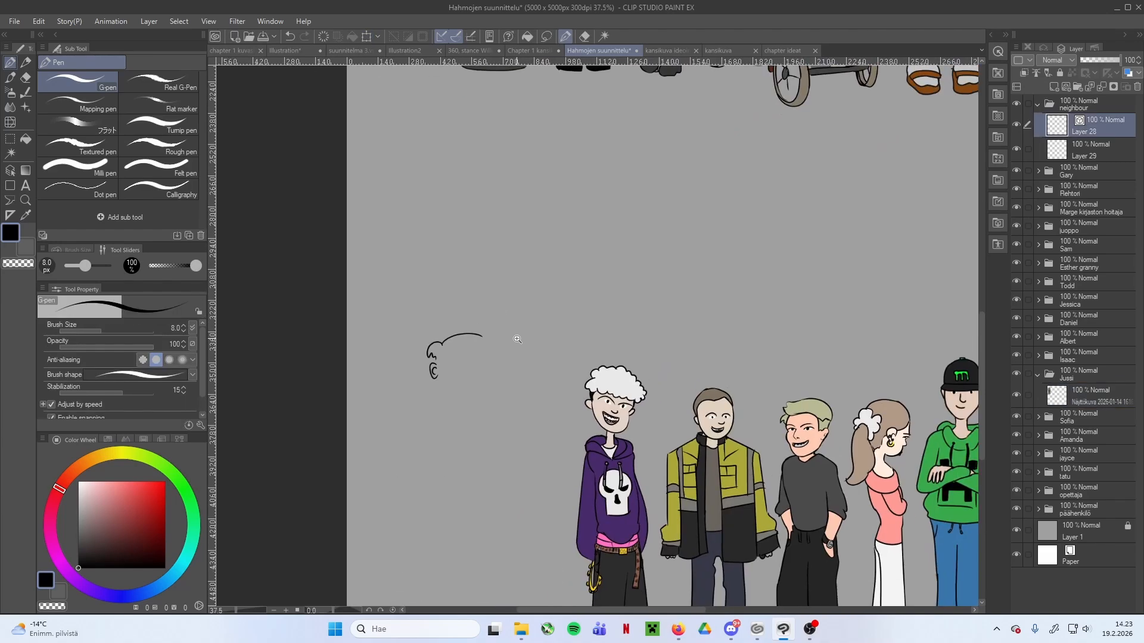
{"action": "scroll", "coordinate": [495, 357], "scroll_direction": "up", "scroll_amount": 1}
{"action": "key", "text": "e"}
{"action": "left_click", "coordinate": [474, 327]}
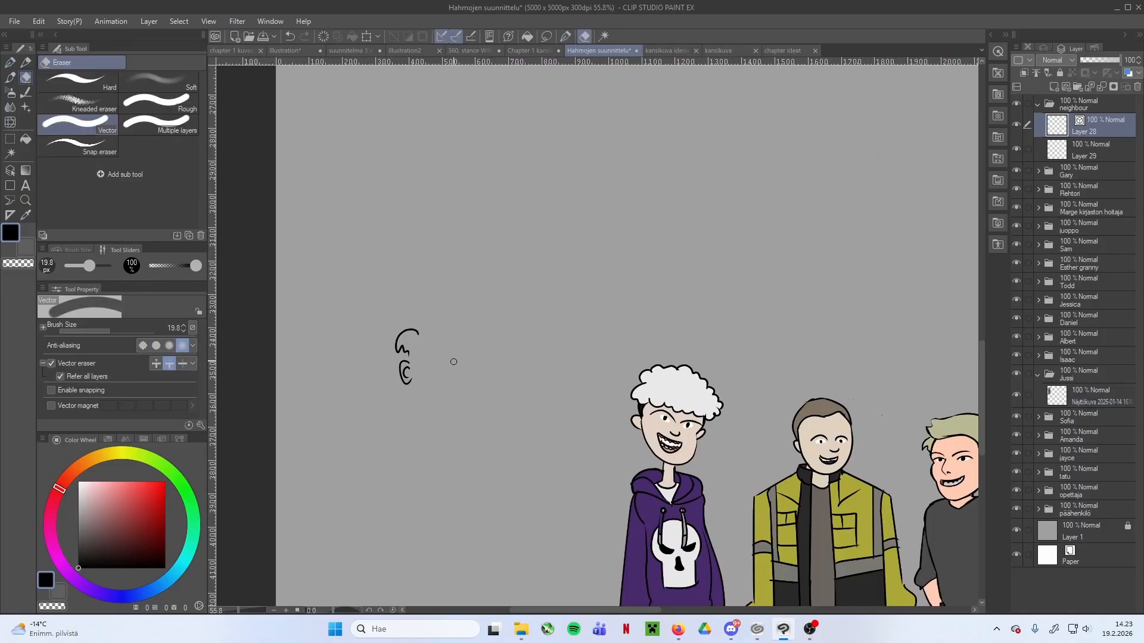
{"action": "scroll", "coordinate": [436, 374], "scroll_direction": "up", "scroll_amount": 1}
{"action": "key", "text": "p"}
{"action": "mouse_move", "coordinate": [415, 324]}
{"action": "left_mouse_down"}
{"action": "mouse_move", "coordinate": [435, 308]}
{"action": "mouse_move", "coordinate": [483, 312]}
{"action": "left_mouse_up"}
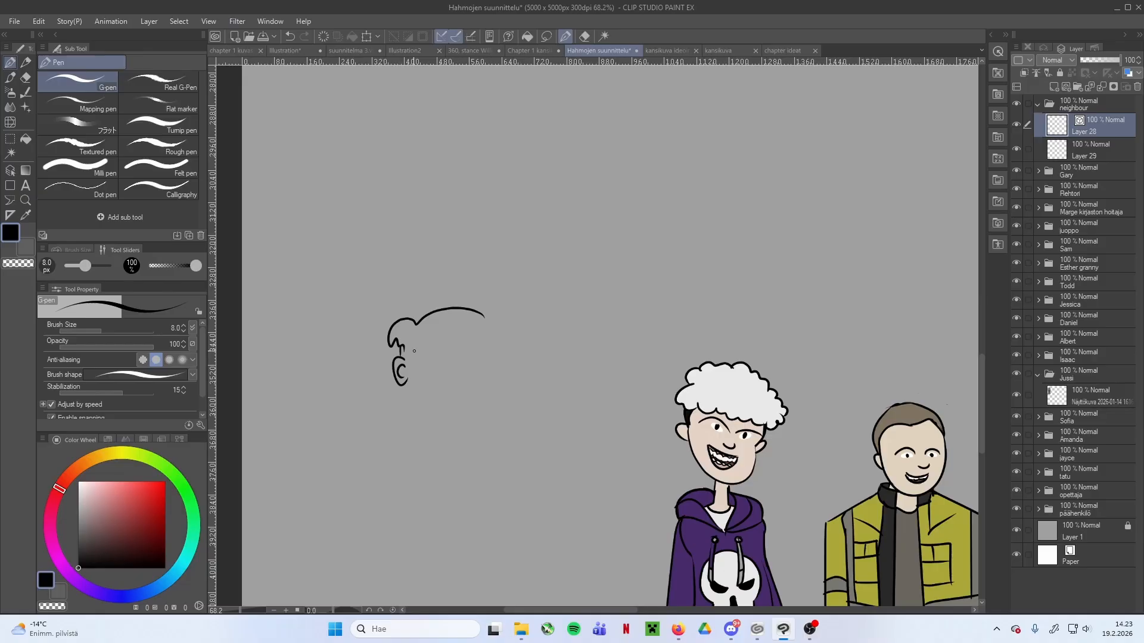
Draw the curved far side of the neighbour's face down to the jaw and close the hair tuft's inner edge
{"action": "left_click_drag", "start_coordinate": [483, 315], "coordinate": [484, 405]}
{"action": "left_click_drag", "start_coordinate": [400, 384], "coordinate": [495, 409]}
{"action": "key", "text": "ctrl+z"}
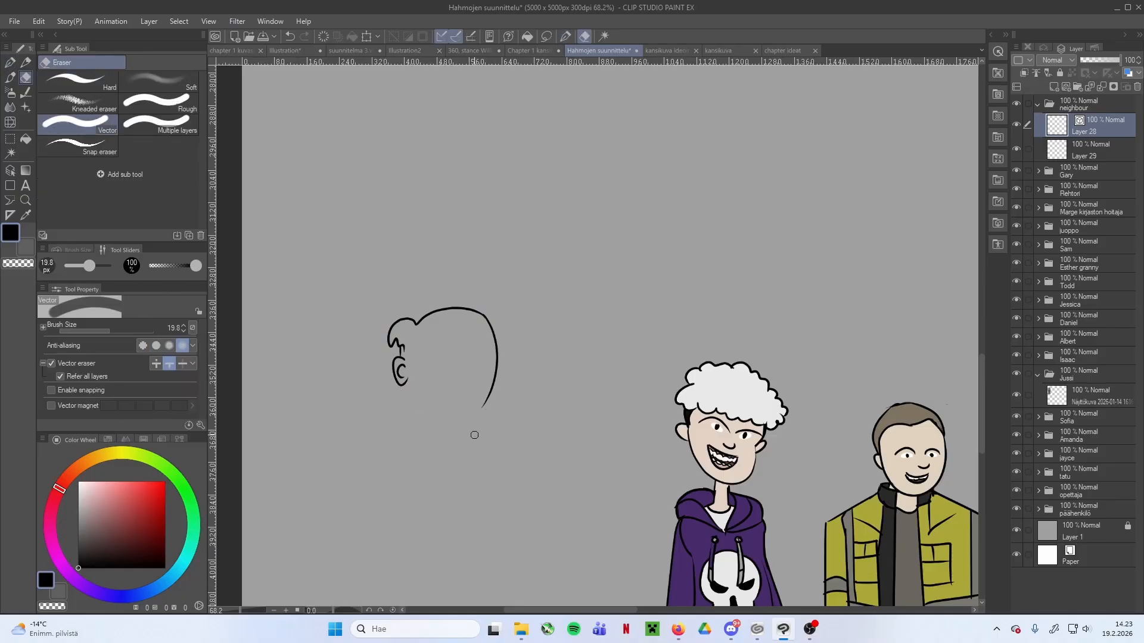
{"action": "scroll", "coordinate": [444, 391], "scroll_direction": "up", "scroll_amount": 2}
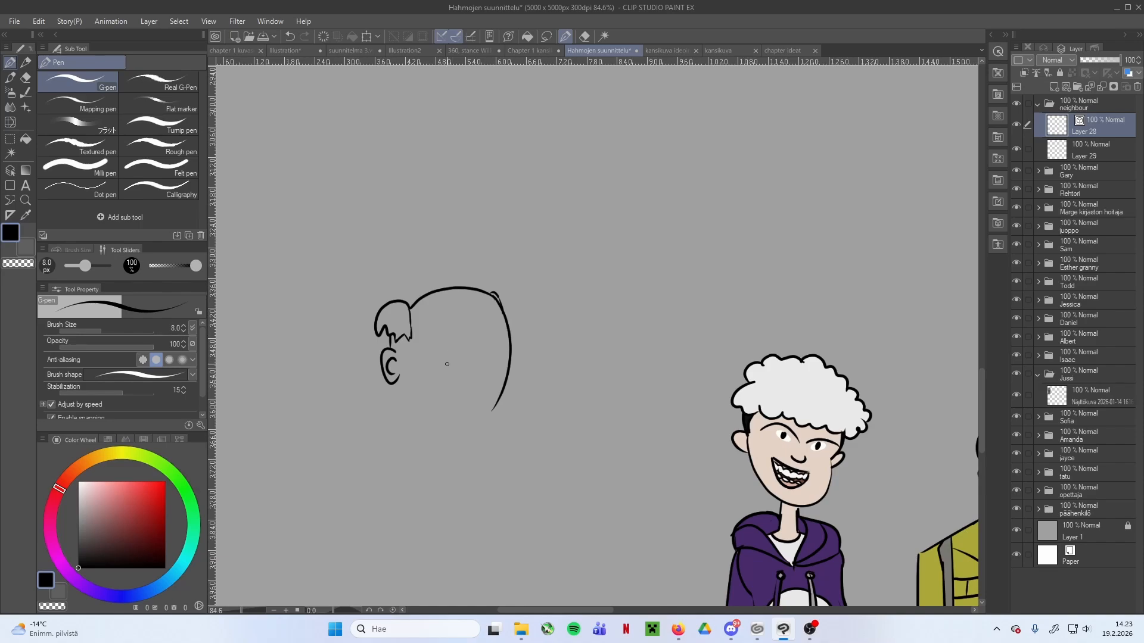
Draw narrow rectangular glasses with an arched bridge across the neighbour's face
{"action": "left_click_drag", "start_coordinate": [442, 360], "coordinate": [469, 372]}
{"action": "scroll", "coordinate": [475, 365], "scroll_direction": "up", "scroll_amount": 1}
{"action": "scroll", "coordinate": [499, 346], "scroll_direction": "up", "scroll_amount": 1}
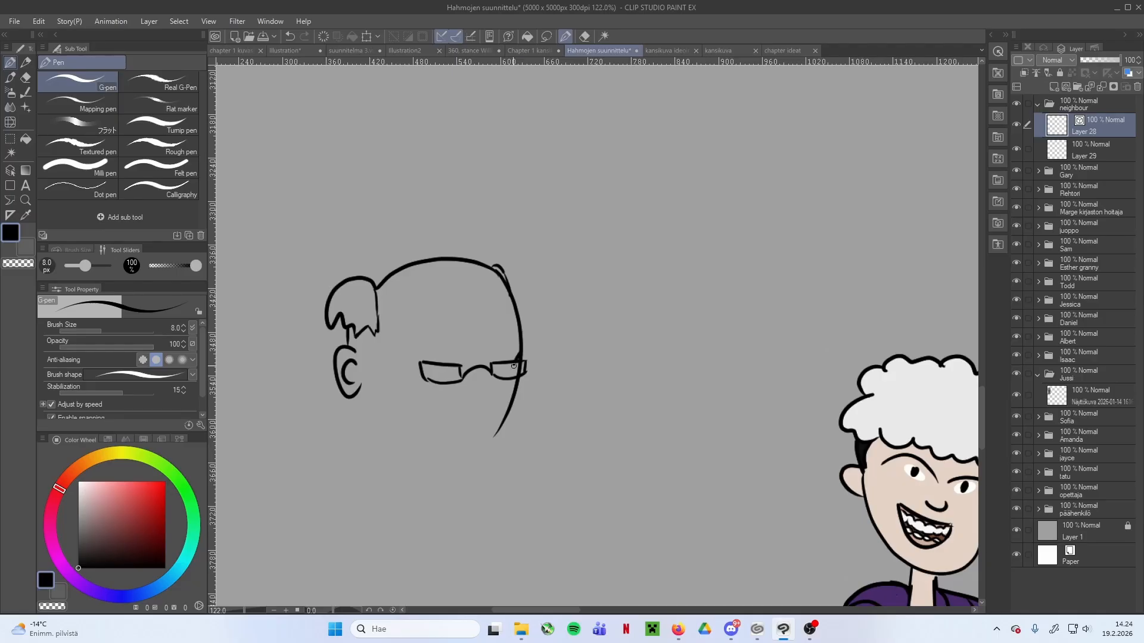
Erase the stray line where the face outline meets the far lens and draw a bumpy nose below the bridge
{"action": "key", "text": "e"}
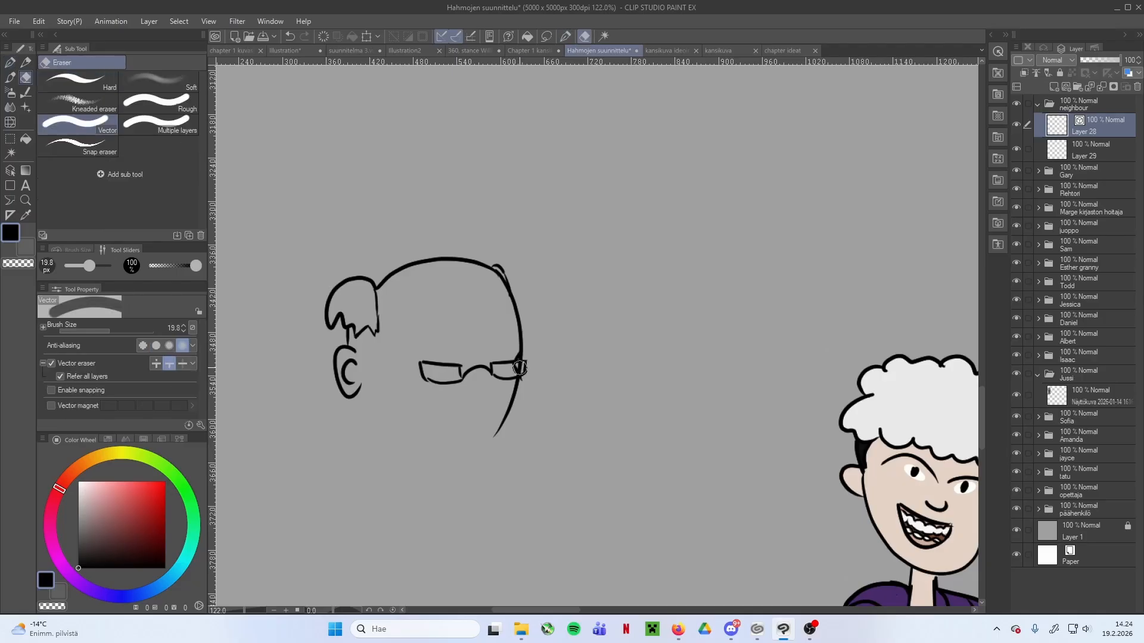
{"action": "left_click", "coordinate": [91, 330]}
{"action": "scroll", "coordinate": [518, 367], "scroll_direction": "up", "scroll_amount": 1}
{"action": "left_click_drag", "start_coordinate": [509, 361], "coordinate": [516, 348]}
{"action": "key", "text": "p"}
{"action": "mouse_move", "coordinate": [417, 416]}
{"action": "left_mouse_down"}
{"action": "mouse_move", "coordinate": [428, 354]}
{"action": "mouse_move", "coordinate": [472, 352]}
{"action": "mouse_move", "coordinate": [499, 333]}
{"action": "left_mouse_up"}
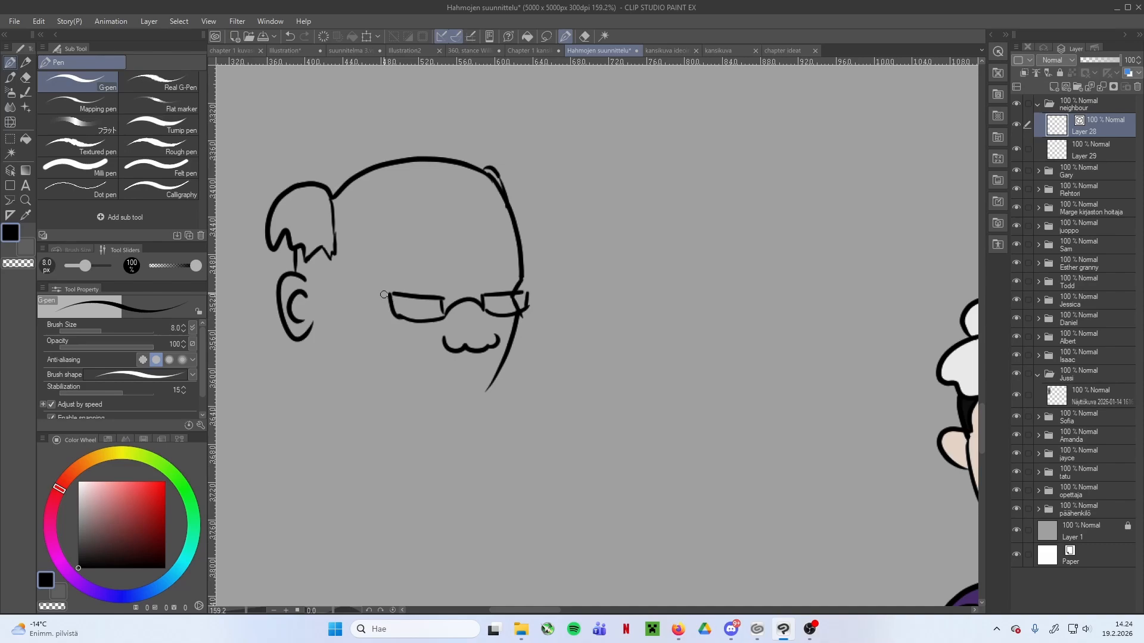
Draw the glasses' temple arm from the near lens to the ear and add a dot pupil in each lens
{"action": "left_click_drag", "start_coordinate": [387, 295], "coordinate": [305, 268]}
{"action": "key", "text": "ctrl+z"}
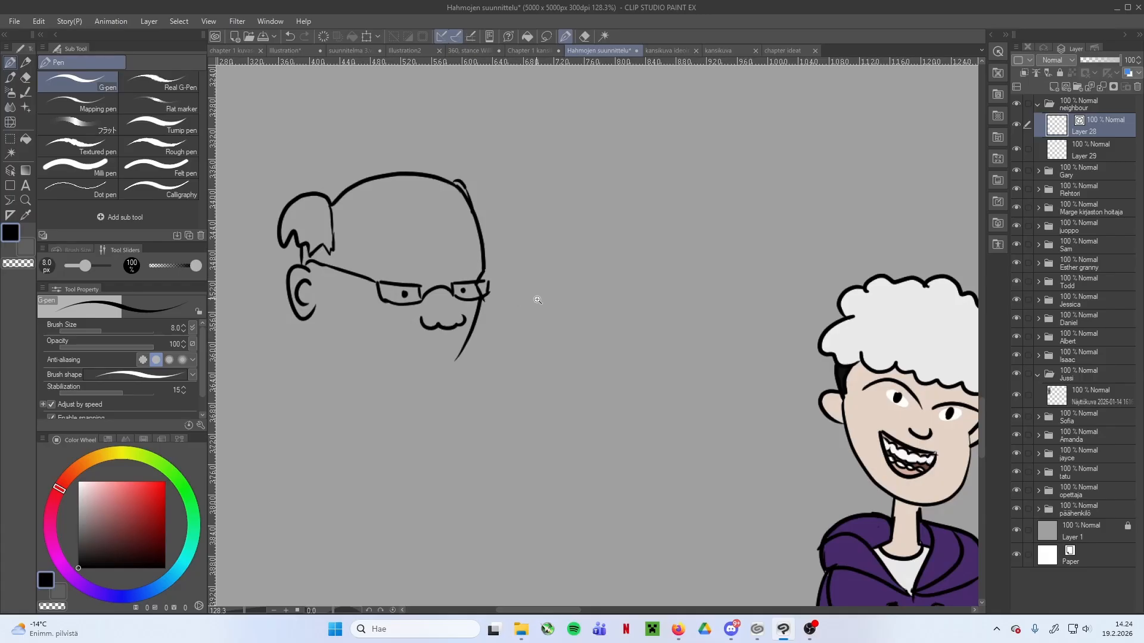
{"action": "scroll", "coordinate": [538, 300], "scroll_direction": "down", "scroll_amount": 2}
{"action": "scroll", "coordinate": [508, 327], "scroll_direction": "up", "scroll_amount": 4}
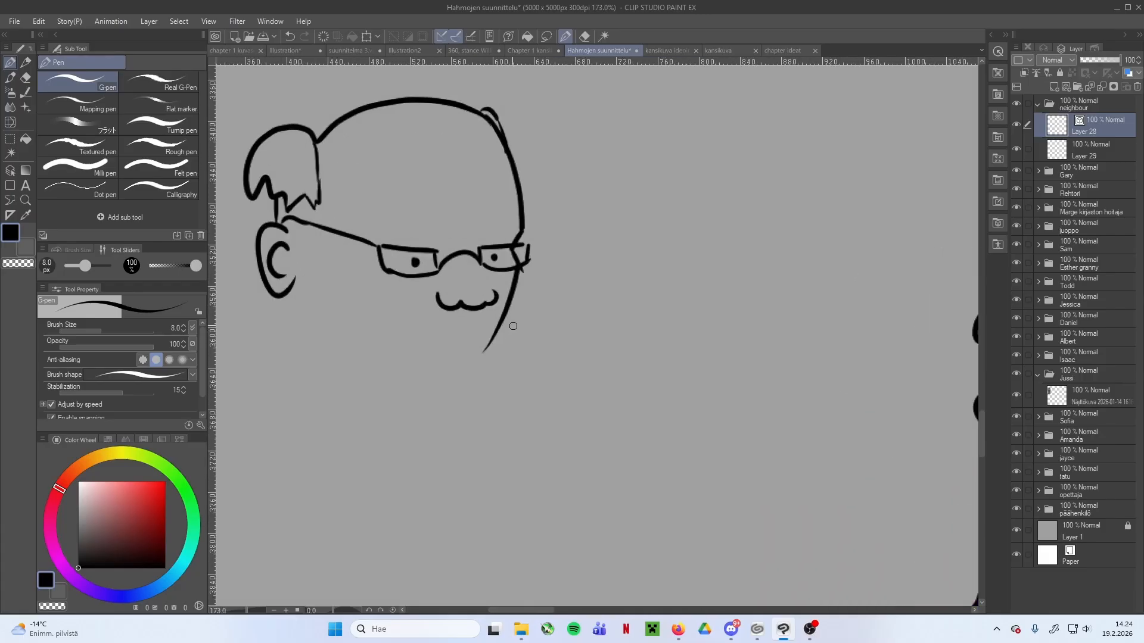
Replace the lower far face line with a short cheek curve and draw a bushy moustache with a ragged lower edge under the nose
{"action": "key", "text": "e"}
{"action": "key", "text": "p"}
{"action": "left_click_drag", "start_coordinate": [521, 270], "coordinate": [520, 306]}
{"action": "key", "text": "ctrl+z"}
{"action": "mouse_move", "coordinate": [439, 303]}
{"action": "left_mouse_down"}
{"action": "mouse_move", "coordinate": [409, 323]}
{"action": "mouse_move", "coordinate": [414, 338]}
{"action": "mouse_move", "coordinate": [526, 326]}
{"action": "mouse_move", "coordinate": [498, 305]}
{"action": "left_mouse_up"}
{"action": "key", "text": "ctrl+z"}
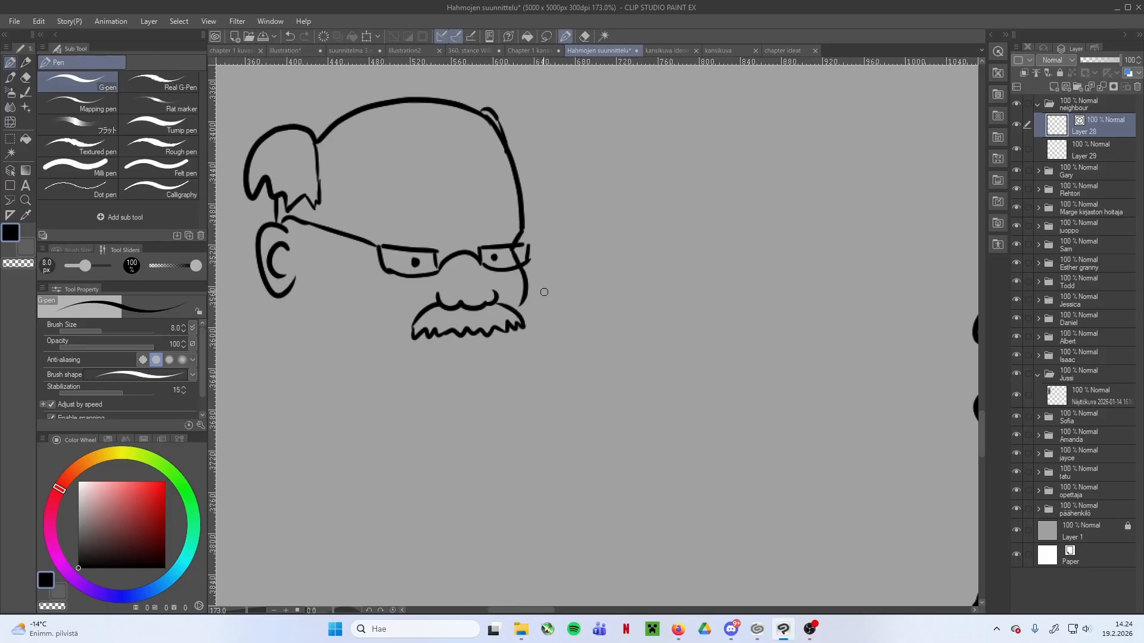
{"action": "scroll", "coordinate": [536, 312], "scroll_direction": "down", "scroll_amount": 2}
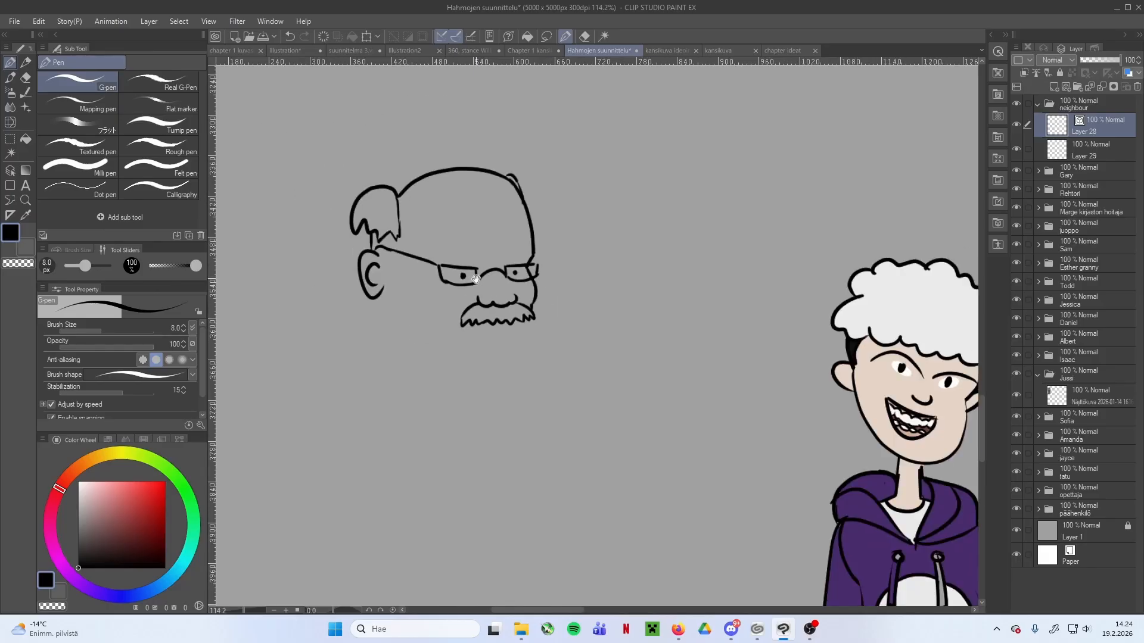
Draw an arched eyebrow above each lens of the neighbour's glasses
{"action": "scroll", "coordinate": [482, 268], "scroll_direction": "up", "scroll_amount": 1}
{"action": "scroll", "coordinate": [482, 268], "scroll_direction": "up", "scroll_amount": 1}
{"action": "left_click_drag", "start_coordinate": [430, 251], "coordinate": [552, 243]}
{"action": "scroll", "coordinate": [523, 312], "scroll_direction": "down", "scroll_amount": 2}
Draw the neighbour's jawline from below the ear to a rounded chin beneath the moustache
{"action": "mouse_move", "coordinate": [537, 294]}
{"action": "left_mouse_down"}
{"action": "mouse_move", "coordinate": [529, 323]}
{"action": "mouse_move", "coordinate": [498, 323]}
{"action": "mouse_move", "coordinate": [520, 317]}
{"action": "mouse_move", "coordinate": [452, 317]}
{"action": "mouse_move", "coordinate": [410, 307]}
{"action": "left_mouse_up"}
{"action": "key", "text": "ctrl+z"}
{"action": "left_click_drag", "start_coordinate": [390, 265], "coordinate": [411, 309]}
{"action": "scroll", "coordinate": [402, 308], "scroll_direction": "up", "scroll_amount": 2}
{"action": "scroll", "coordinate": [586, 294], "scroll_direction": "up", "scroll_amount": 1}
{"action": "left_click_drag", "start_coordinate": [603, 317], "coordinate": [593, 325]}
{"action": "scroll", "coordinate": [577, 322], "scroll_direction": "down", "scroll_amount": 1}
{"action": "scroll", "coordinate": [613, 228], "scroll_direction": "down", "scroll_amount": 1}
Draw the short shoulder lines beside the jaw and the long outer sides of the neighbour's upper body
{"action": "left_click_drag", "start_coordinate": [351, 306], "coordinate": [324, 332]}
{"action": "left_click_drag", "start_coordinate": [440, 348], "coordinate": [523, 297]}
{"action": "scroll", "coordinate": [477, 381], "scroll_direction": "down", "scroll_amount": 8}
{"action": "scroll", "coordinate": [523, 297], "scroll_direction": "up", "scroll_amount": 8}
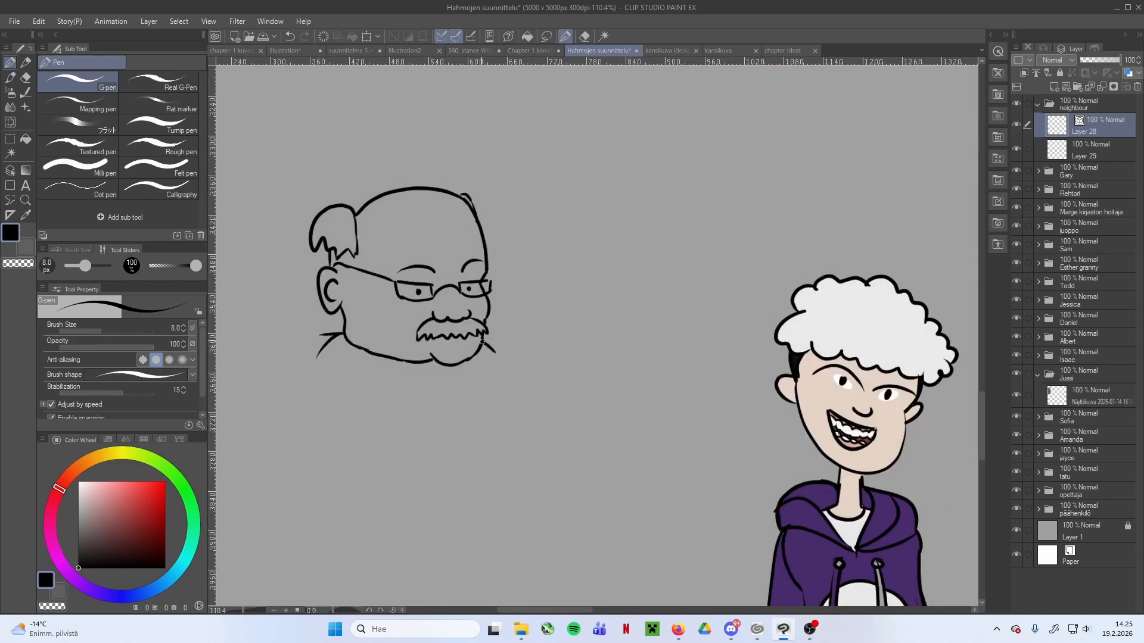
{"action": "left_click_drag", "start_coordinate": [423, 411], "coordinate": [466, 325]}
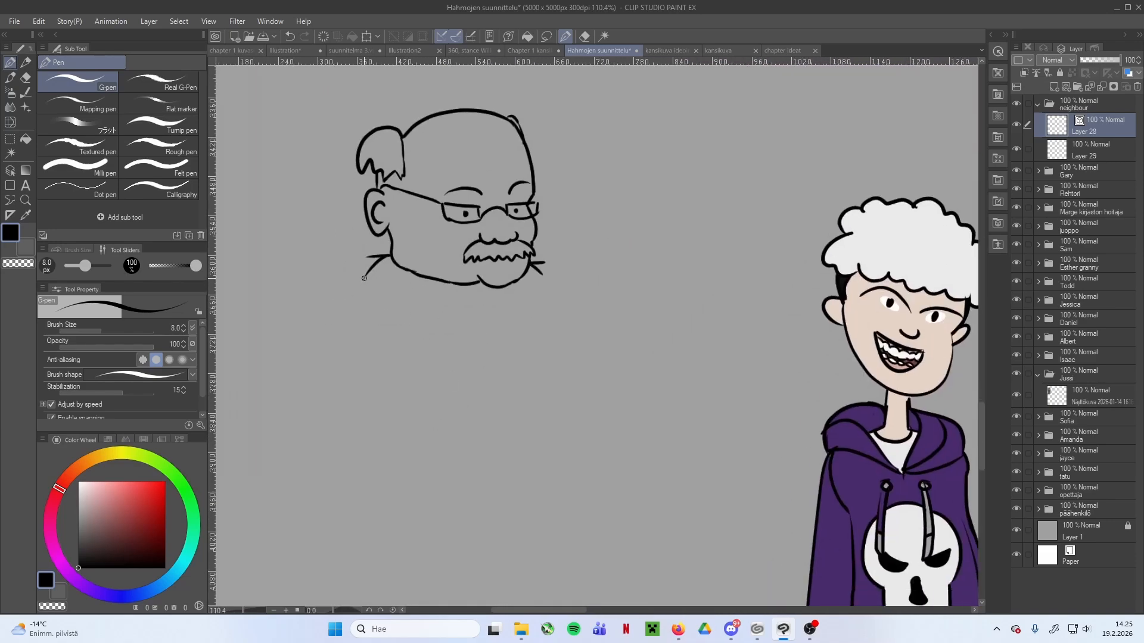
{"action": "left_click_drag", "start_coordinate": [363, 281], "coordinate": [361, 417]}
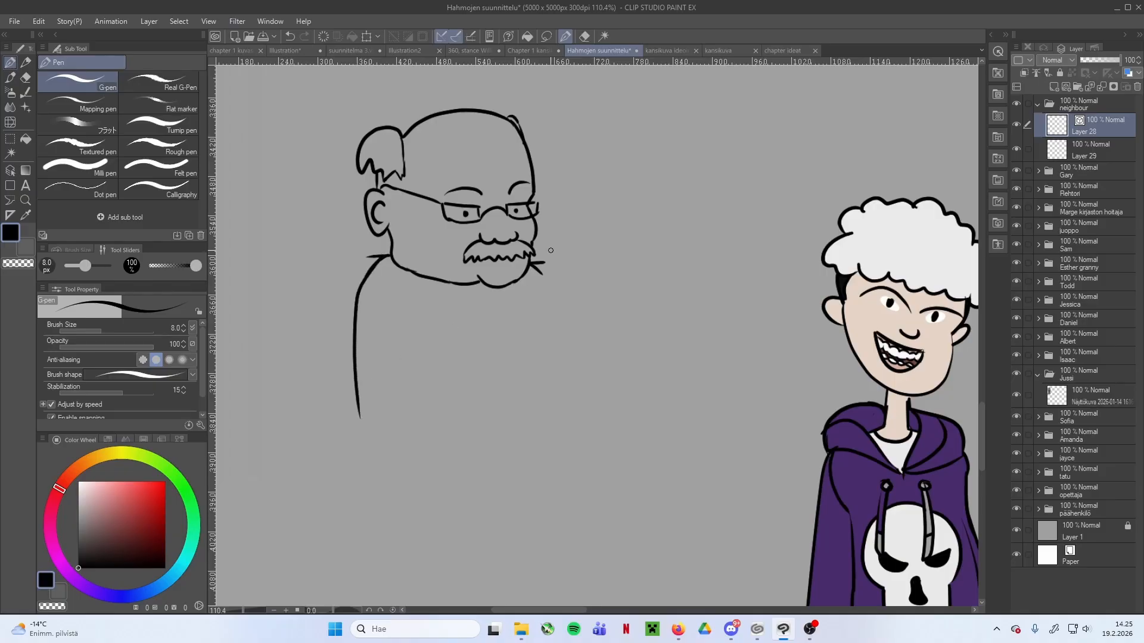
{"action": "left_click_drag", "start_coordinate": [530, 262], "coordinate": [559, 434]}
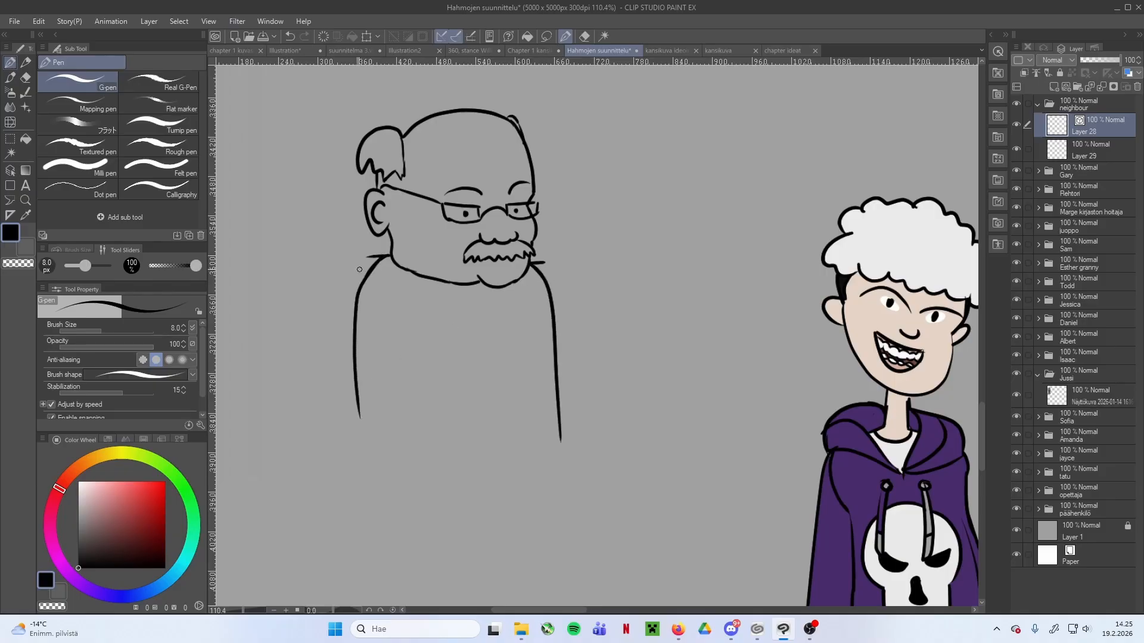
{"action": "mouse_move", "coordinate": [368, 257]}
{"action": "left_mouse_down"}
{"action": "mouse_move", "coordinate": [352, 280]}
{"action": "mouse_move", "coordinate": [356, 429]}
{"action": "left_mouse_up"}
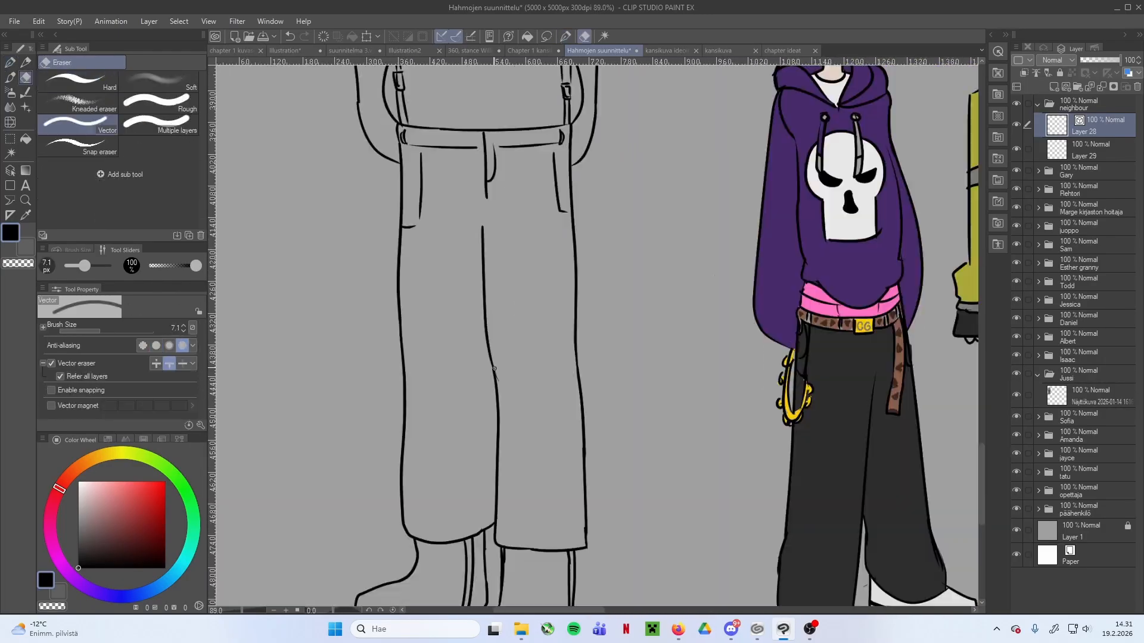
On Layer 29 beneath the line art, fill the neighbour's face and ear with a skin tone and colour his hair
{"action": "left_click", "coordinate": [1104, 154]}
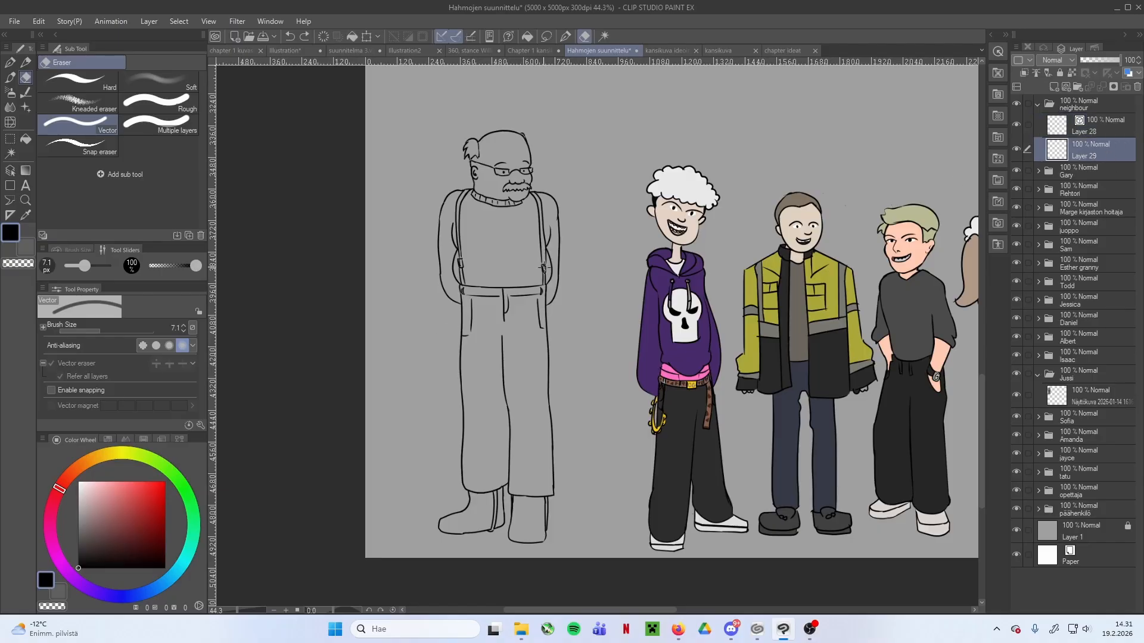
{"action": "left_click", "coordinate": [524, 301]}
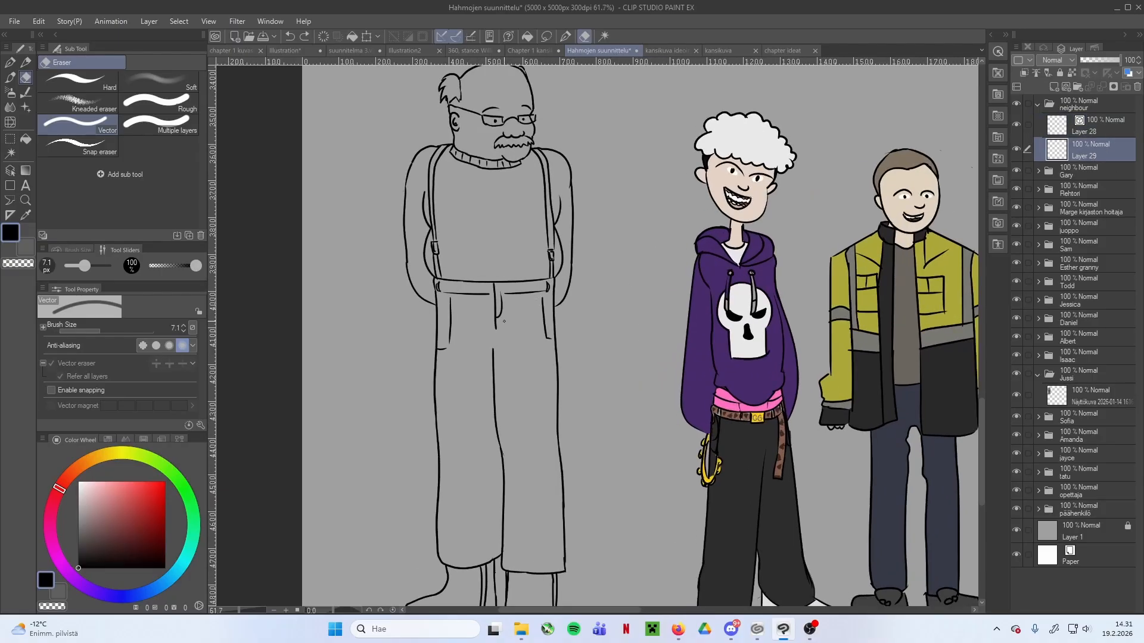
{"action": "left_click", "coordinate": [749, 211], "text": "alt"}
{"action": "left_click", "coordinate": [92, 500]}
{"action": "left_click", "coordinate": [26, 139]}
{"action": "left_click_drag", "start_coordinate": [499, 92], "coordinate": [536, 93]}
{"action": "left_click", "coordinate": [467, 156]}
{"action": "left_click", "coordinate": [528, 137]}
{"action": "left_click_drag", "start_coordinate": [476, 250], "coordinate": [456, 186]}
Fill the neighbour's sweater and sleeves grey and his trousers tan
{"action": "left_click", "coordinate": [78, 520]}
{"action": "left_click", "coordinate": [446, 239]}
{"action": "left_click", "coordinate": [357, 238]}
{"action": "left_click", "coordinate": [564, 237]}
{"action": "mouse_move", "coordinate": [524, 290]}
{"action": "left_mouse_down"}
{"action": "mouse_move", "coordinate": [545, 318]}
{"action": "mouse_move", "coordinate": [491, 312]}
{"action": "left_mouse_up"}
{"action": "left_click_drag", "start_coordinate": [491, 313], "coordinate": [628, 457]}
{"action": "left_click_drag", "start_coordinate": [554, 131], "coordinate": [524, 127]}
{"action": "scroll", "coordinate": [371, 332], "scroll_direction": "down", "scroll_amount": 5}
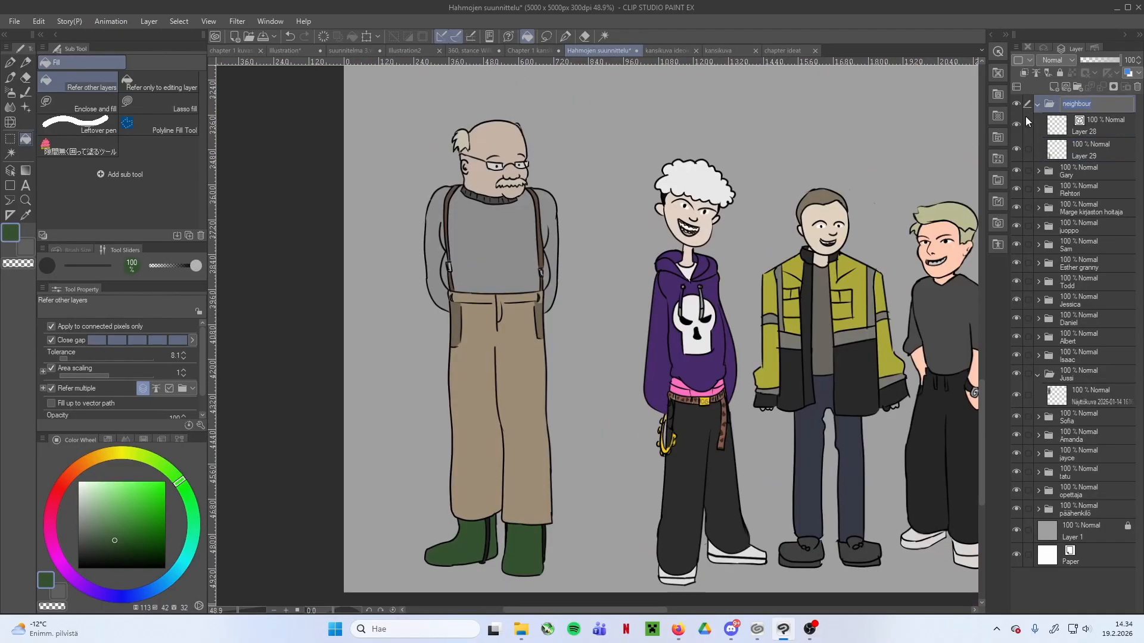
Rename the neighbour's layer folder to Pete and move the whole figure closer to the canvas's left edge
{"action": "key", "text": "BackSpace"}
{"action": "type", "text": "Pete"}
{"action": "key", "text": "Return"}
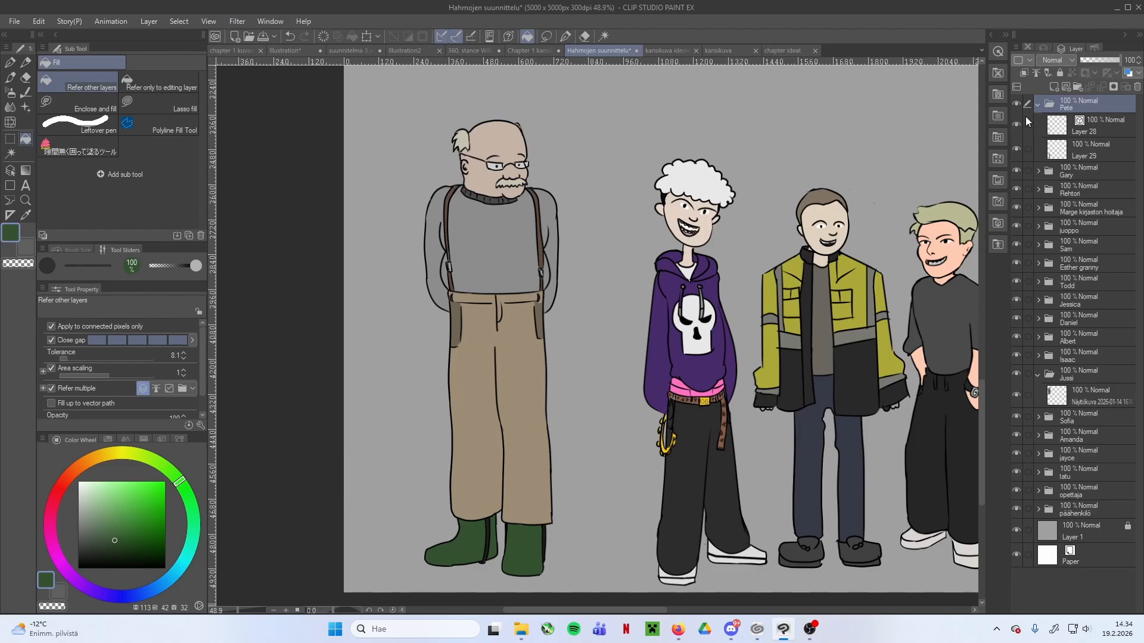
{"action": "scroll", "coordinate": [518, 319], "scroll_direction": "up", "scroll_amount": 1}
{"action": "key", "text": "ctrl+z"}
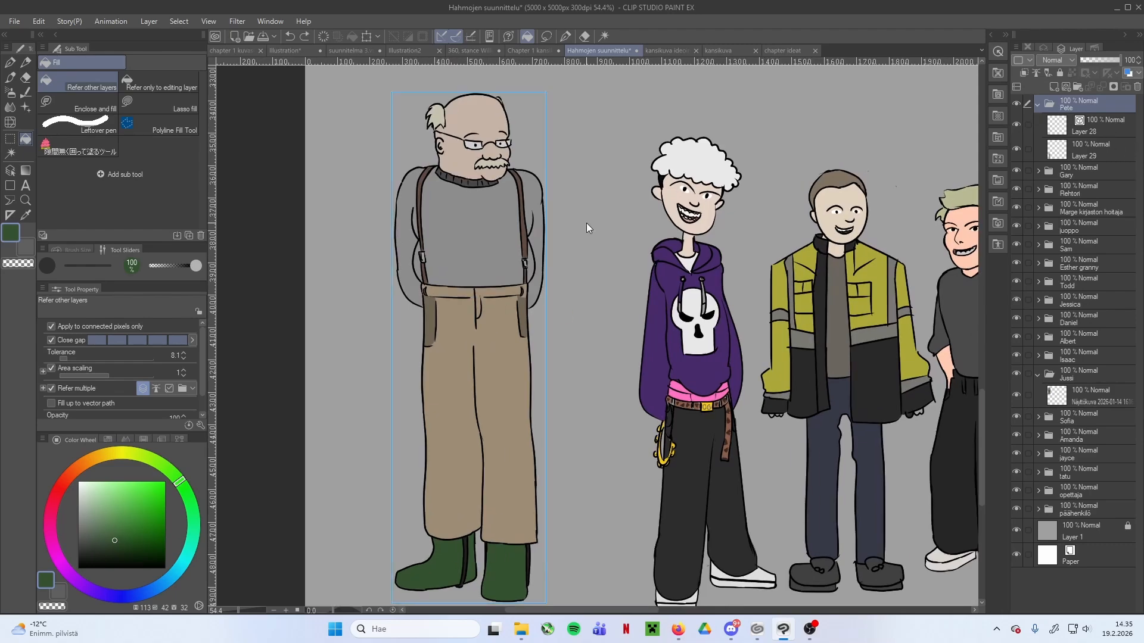
{"action": "left_click_drag", "start_coordinate": [547, 241], "coordinate": [504, 250]}
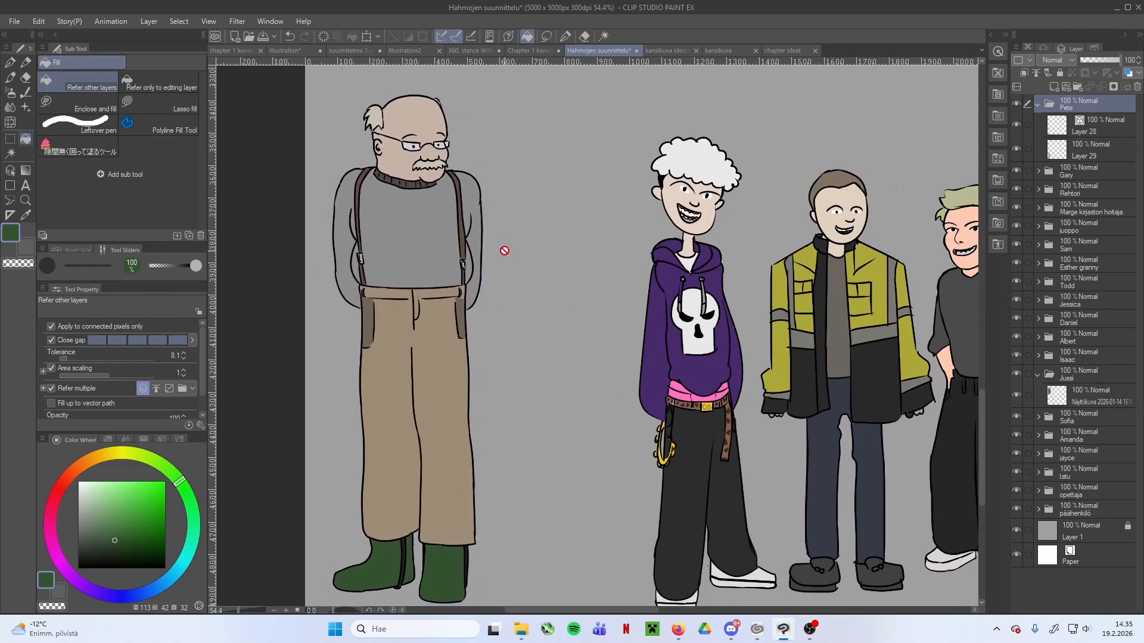
Compare the coloured neighbour's size and placement with the rest of the character lineup
{"action": "scroll", "coordinate": [554, 300], "scroll_direction": "down", "scroll_amount": 4}
{"action": "scroll", "coordinate": [555, 300], "scroll_direction": "down", "scroll_amount": 2}
{"action": "left_click_drag", "start_coordinate": [597, 280], "coordinate": [574, 331]}
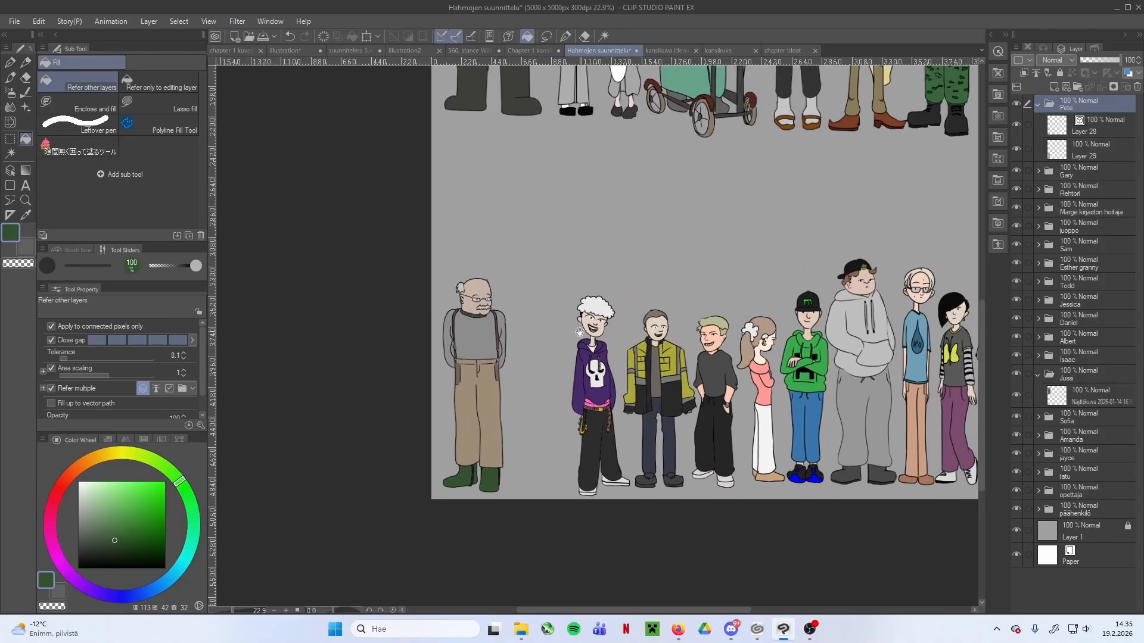
{"action": "scroll", "coordinate": [608, 344], "scroll_direction": "up", "scroll_amount": 1}
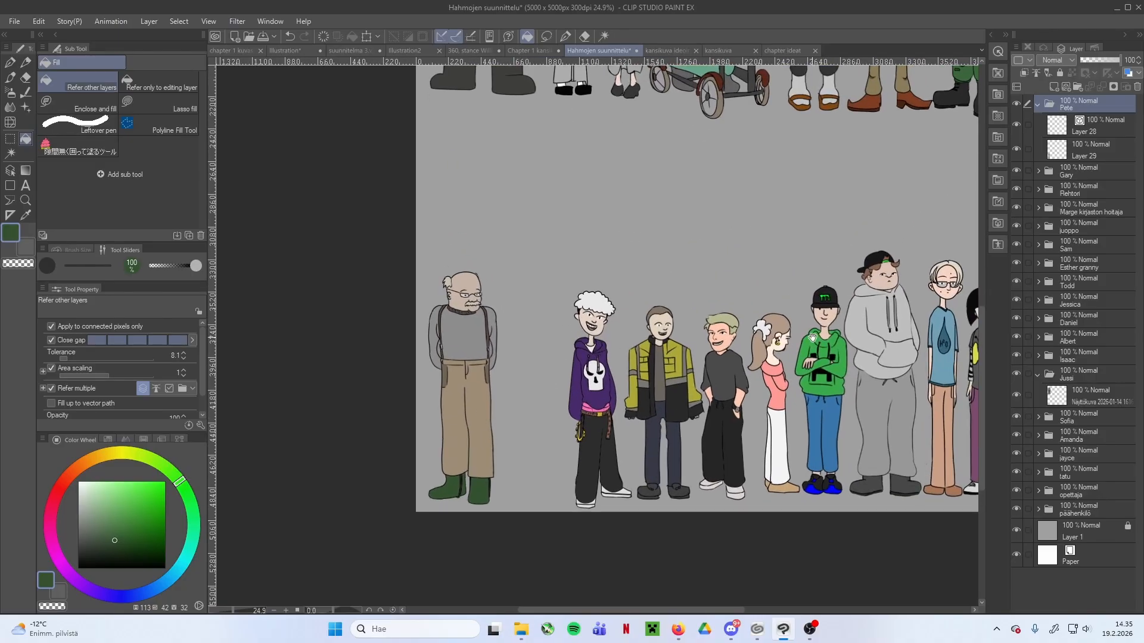
{"action": "left_click_drag", "start_coordinate": [845, 340], "coordinate": [659, 305]}
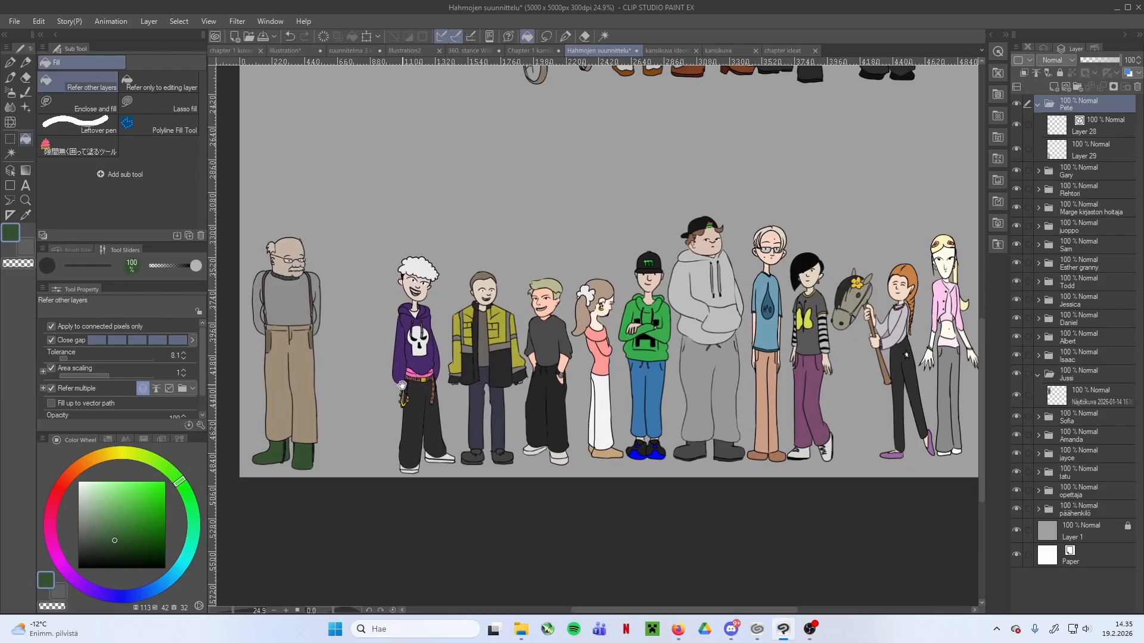
{"action": "left_click_drag", "start_coordinate": [363, 372], "coordinate": [446, 366]}
{"action": "scroll", "coordinate": [446, 366], "scroll_direction": "up", "scroll_amount": 1}
{"action": "scroll", "coordinate": [409, 421], "scroll_direction": "up", "scroll_amount": 2}
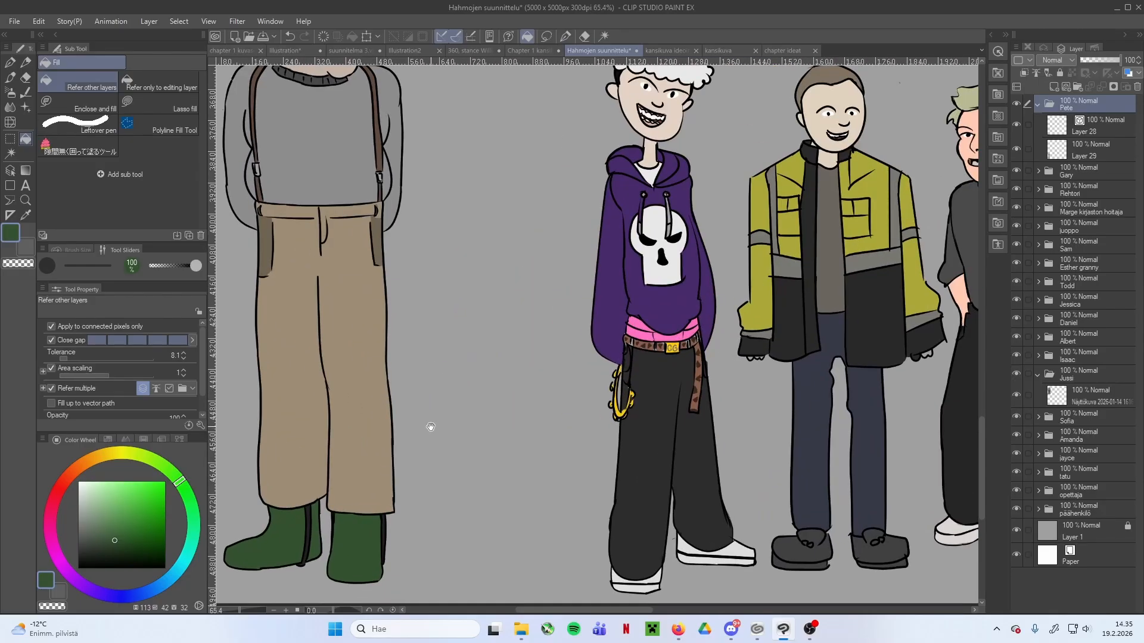
Collapse the Pete folder and create a new layer folder above it named Rekku
{"action": "key", "text": "p"}
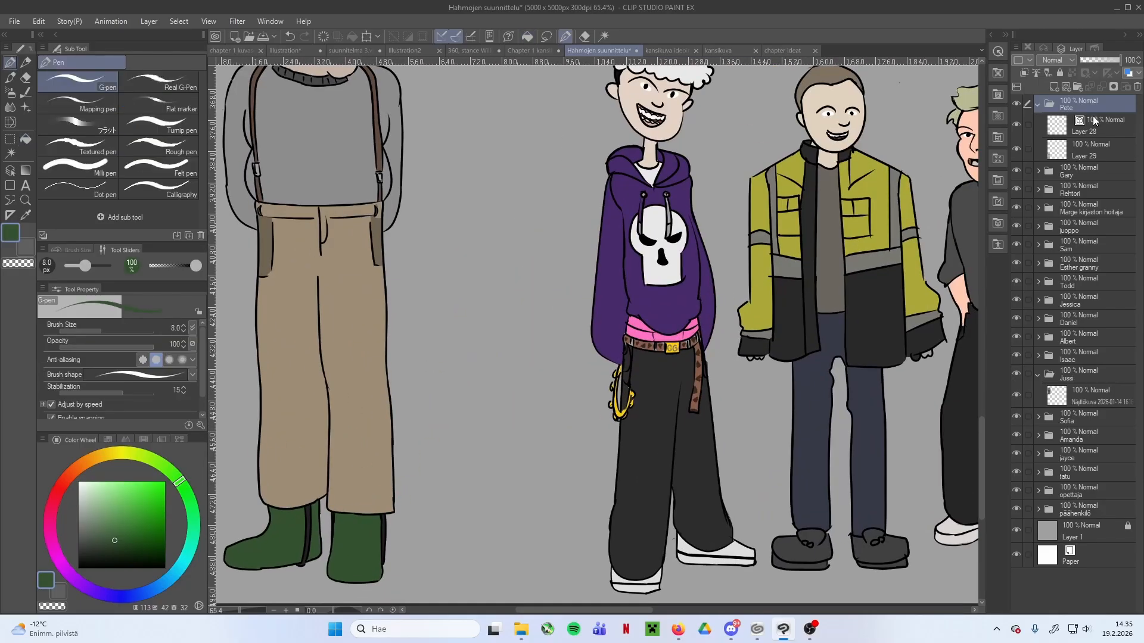
{"action": "left_click", "coordinate": [1039, 105]}
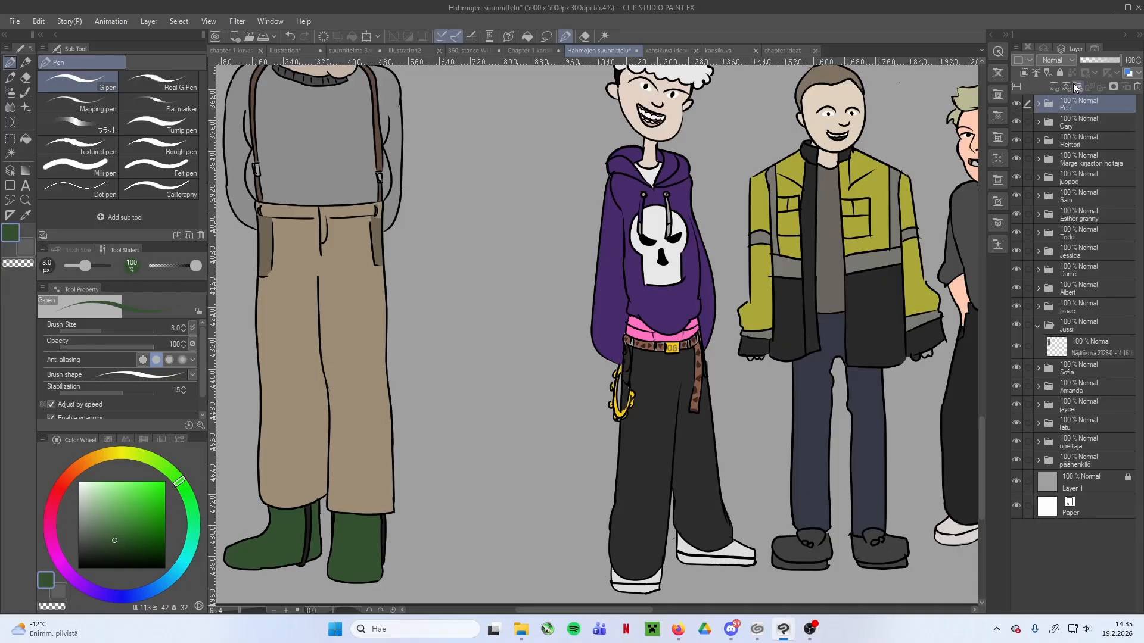
{"action": "left_click", "coordinate": [1076, 86]}
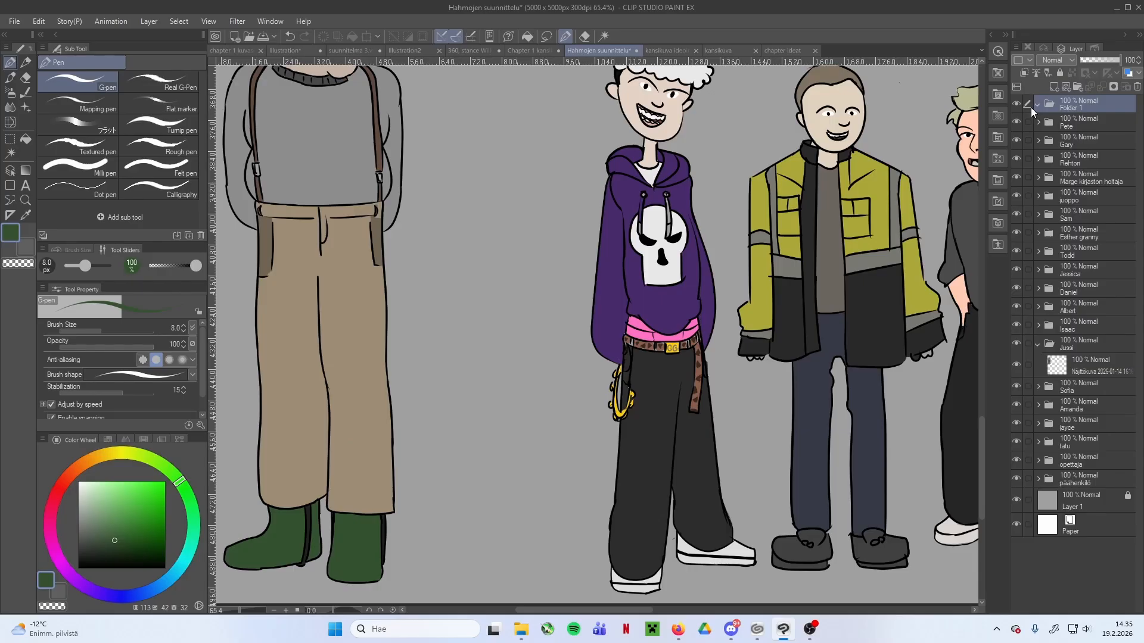
{"action": "double_click", "coordinate": [1070, 106]}
{"action": "key", "text": "BackSpace"}
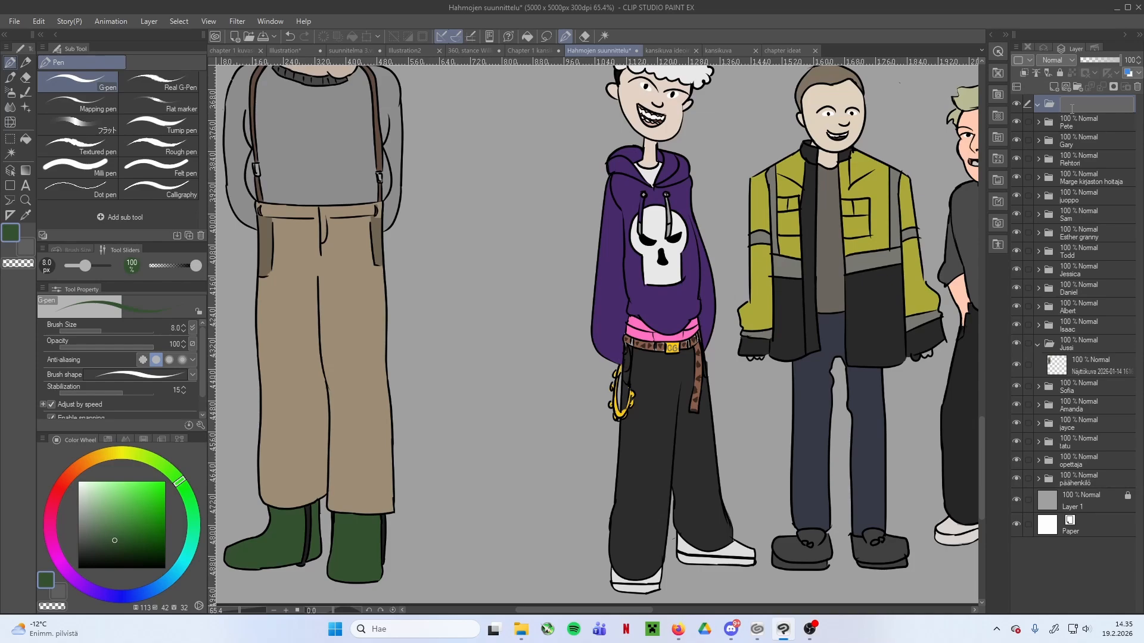
{"action": "key", "text": "Return"}
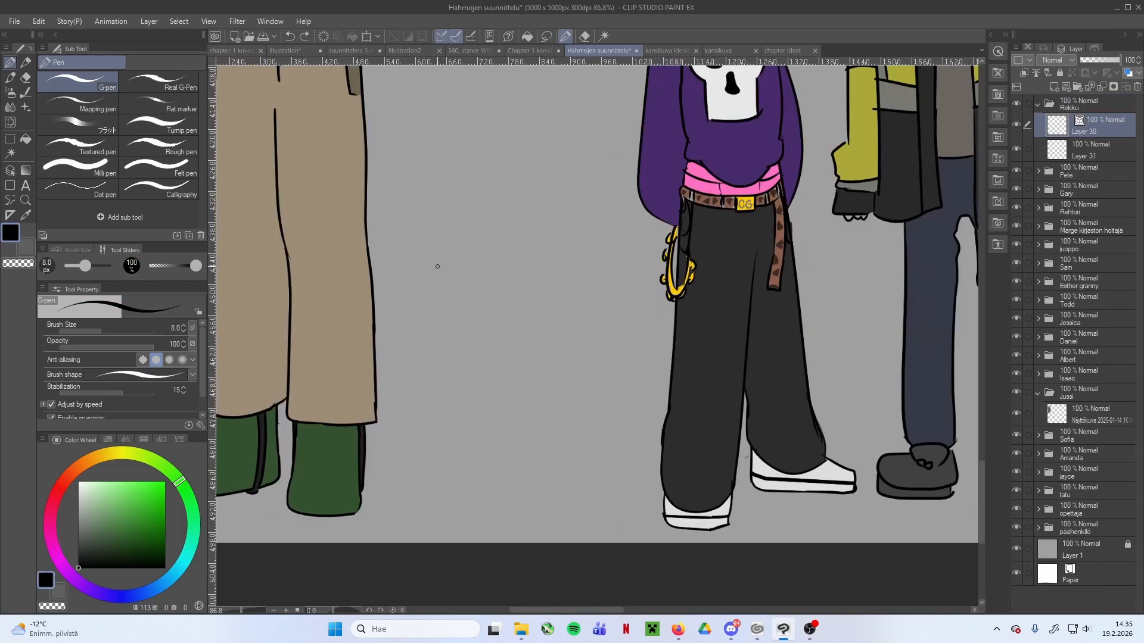
{"action": "left_click_drag", "start_coordinate": [443, 237], "coordinate": [427, 196]}
{"action": "key", "text": "ctrl+z"}
{"action": "mouse_move", "coordinate": [493, 156]}
{"action": "left_mouse_down"}
{"action": "mouse_move", "coordinate": [526, 237]}
{"action": "mouse_move", "coordinate": [498, 284]}
{"action": "left_mouse_up"}
{"action": "scroll", "coordinate": [528, 241], "scroll_direction": "down", "scroll_amount": 2}
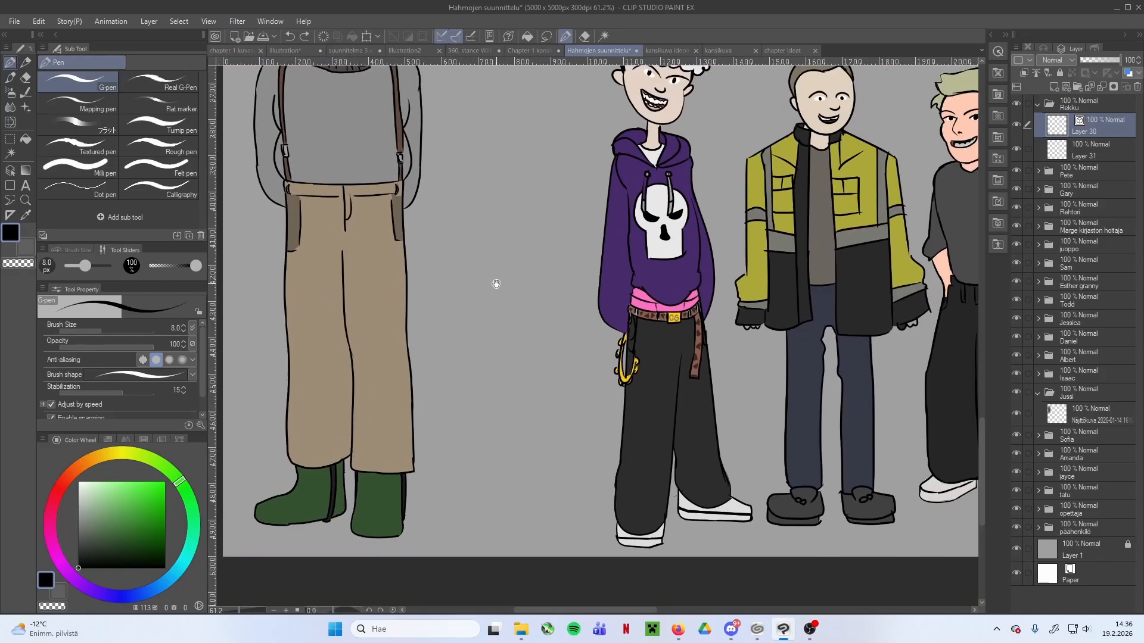
{"action": "scroll", "coordinate": [482, 310], "scroll_direction": "up", "scroll_amount": 2}
{"action": "scroll", "coordinate": [486, 346], "scroll_direction": "up", "scroll_amount": 2}
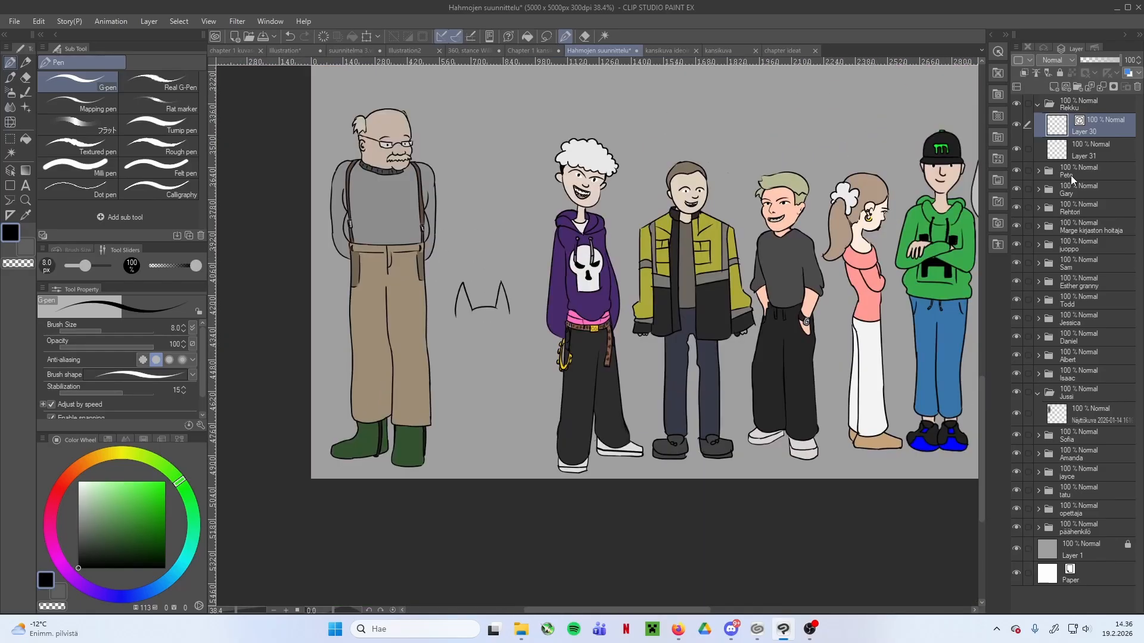
Move the Pete figure out of the lower corner to free the space beside the character in the purple hoodie
{"action": "left_click", "coordinate": [1074, 178]}
{"action": "left_click_drag", "start_coordinate": [419, 238], "coordinate": [667, 107]}
{"action": "scroll", "coordinate": [731, 147], "scroll_direction": "down", "scroll_amount": 5}
{"action": "left_click_drag", "start_coordinate": [731, 144], "coordinate": [644, 243]}
{"action": "left_click_drag", "start_coordinate": [407, 397], "coordinate": [495, 309]}
{"action": "scroll", "coordinate": [495, 309], "scroll_direction": "up", "scroll_amount": 7}
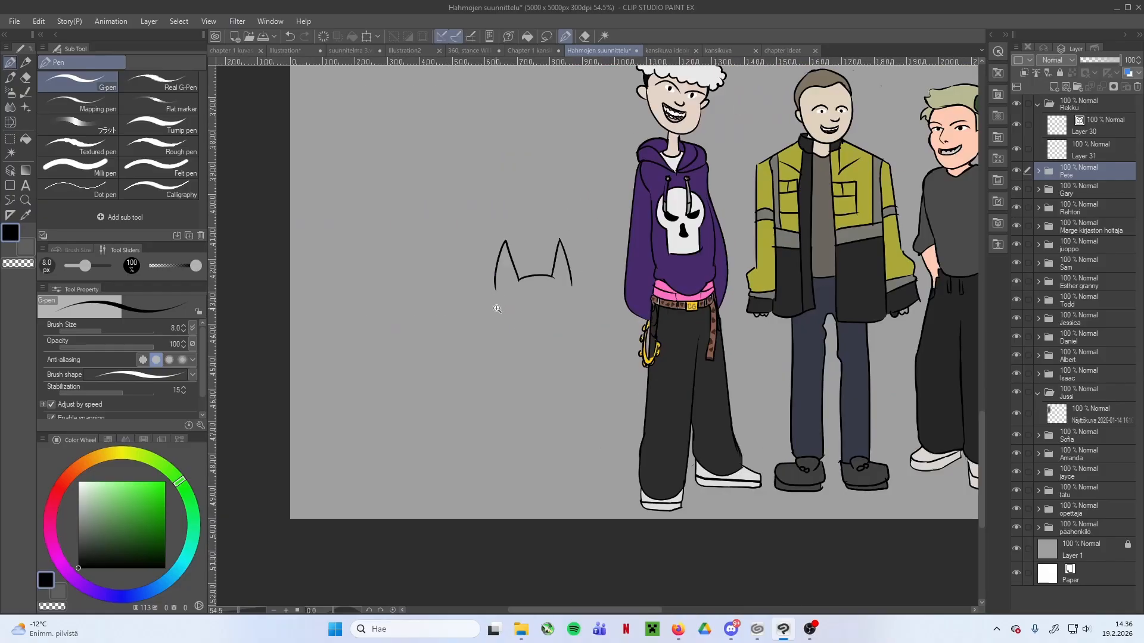
On Layer 30 in the Rekku folder, extend the dog's pointed ears into long head sides with ragged fur cheeks
{"action": "left_click", "coordinate": [1090, 124]}
{"action": "scroll", "coordinate": [561, 307], "scroll_direction": "up", "scroll_amount": 3}
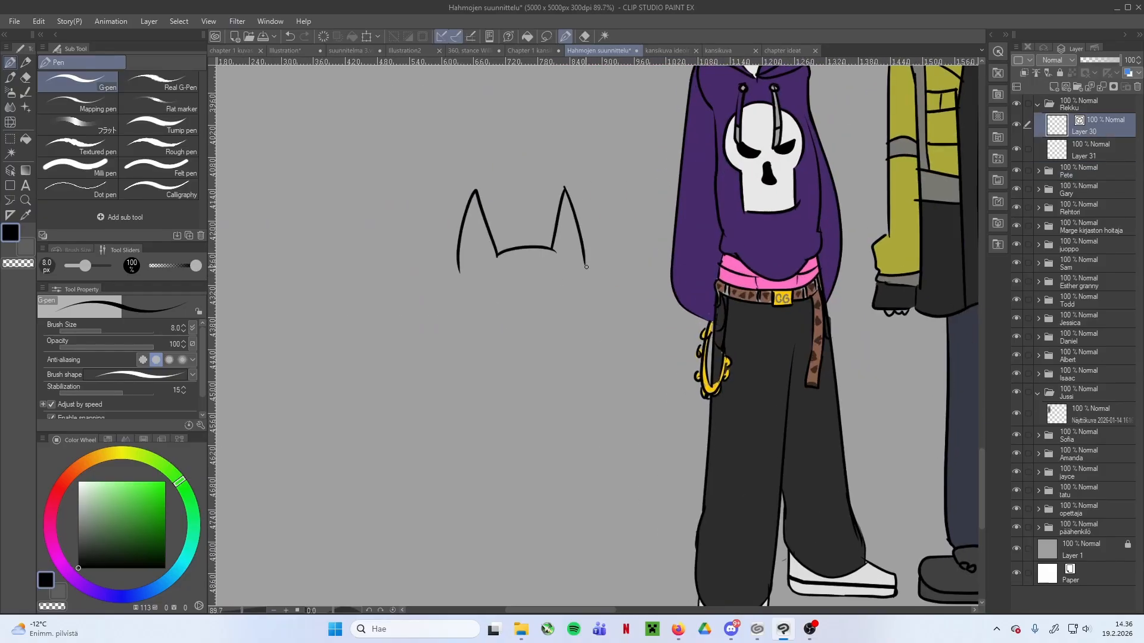
{"action": "left_click_drag", "start_coordinate": [583, 253], "coordinate": [589, 301]}
{"action": "key", "text": "ctrl+z"}
{"action": "key", "text": "ctrl+z"}
{"action": "left_click", "coordinate": [498, 292]}
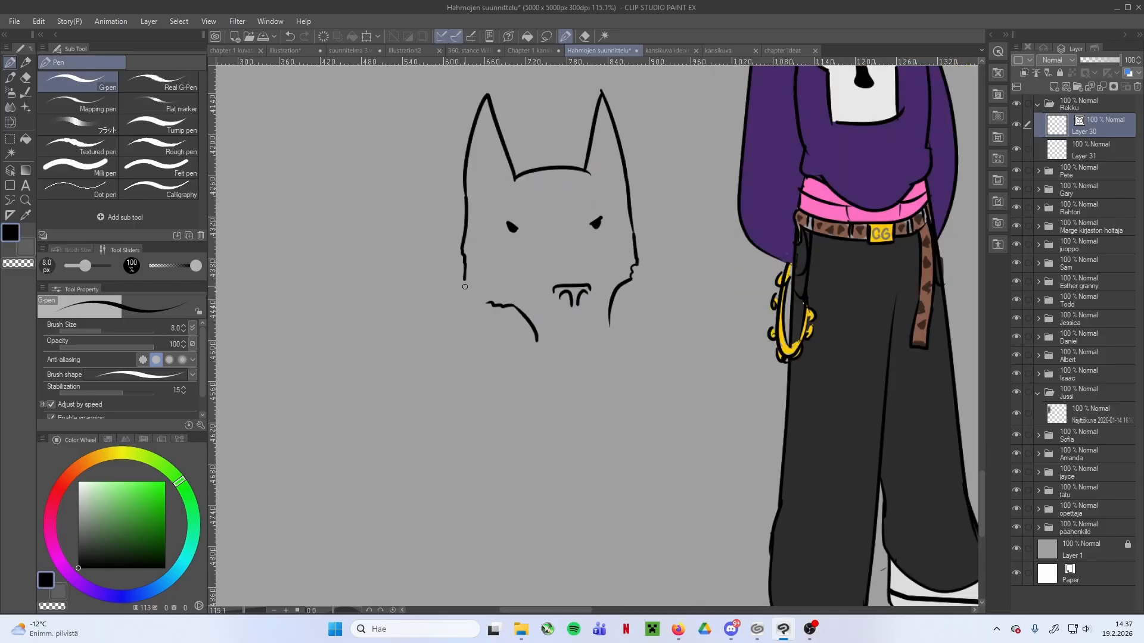
{"action": "left_click_drag", "start_coordinate": [463, 278], "coordinate": [507, 303]}
Complete the dog's face with a tapered muzzle outline, a nose and slanted eyes
{"action": "mouse_move", "coordinate": [547, 345]}
{"action": "left_mouse_down"}
{"action": "mouse_move", "coordinate": [600, 354]}
{"action": "mouse_move", "coordinate": [609, 324]}
{"action": "left_mouse_up"}
{"action": "key", "text": "ctrl+z"}
{"action": "mouse_move", "coordinate": [561, 354]}
{"action": "left_mouse_down"}
{"action": "mouse_move", "coordinate": [608, 343]}
{"action": "mouse_move", "coordinate": [610, 324]}
{"action": "left_mouse_up"}
{"action": "key", "text": "ctrl+z"}
{"action": "scroll", "coordinate": [638, 333], "scroll_direction": "down", "scroll_amount": 2}
{"action": "scroll", "coordinate": [604, 306], "scroll_direction": "up", "scroll_amount": 2}
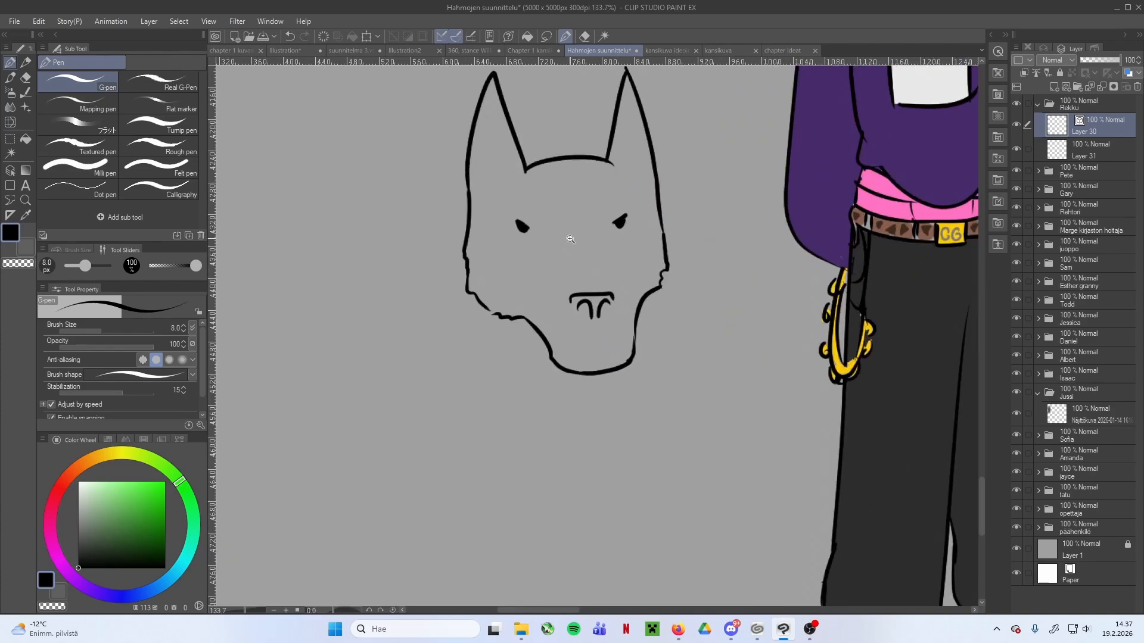
Select the dog's left eye, enlarge it and move it slightly inward
{"action": "key", "text": "e"}
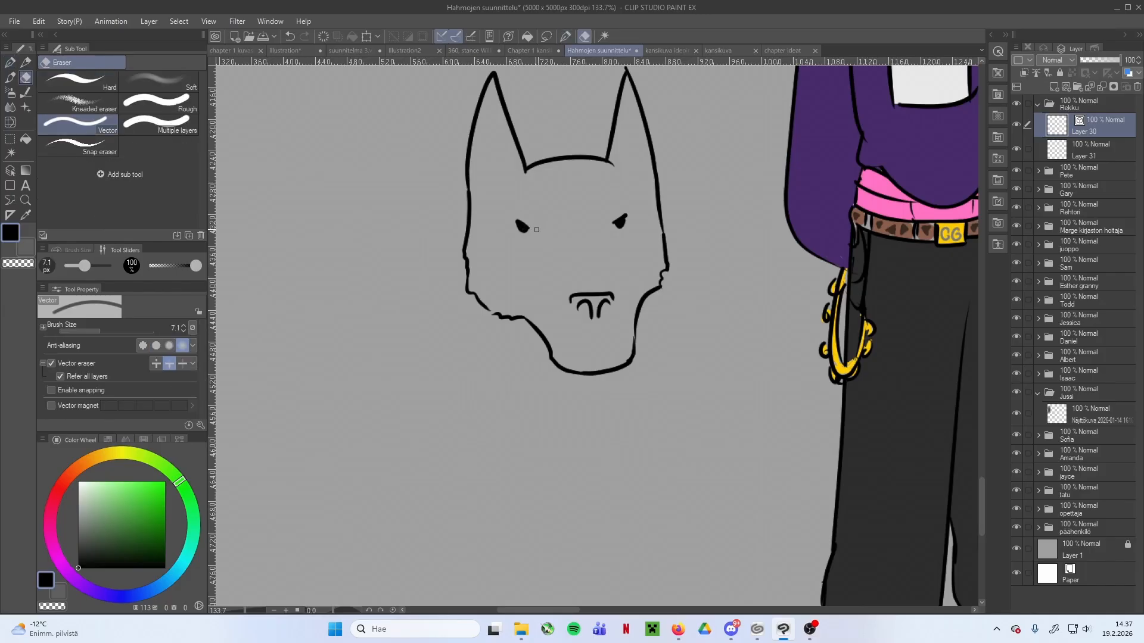
{"action": "key", "text": "m"}
{"action": "left_click_drag", "start_coordinate": [502, 210], "coordinate": [581, 247]}
{"action": "key", "text": "ctrl+t"}
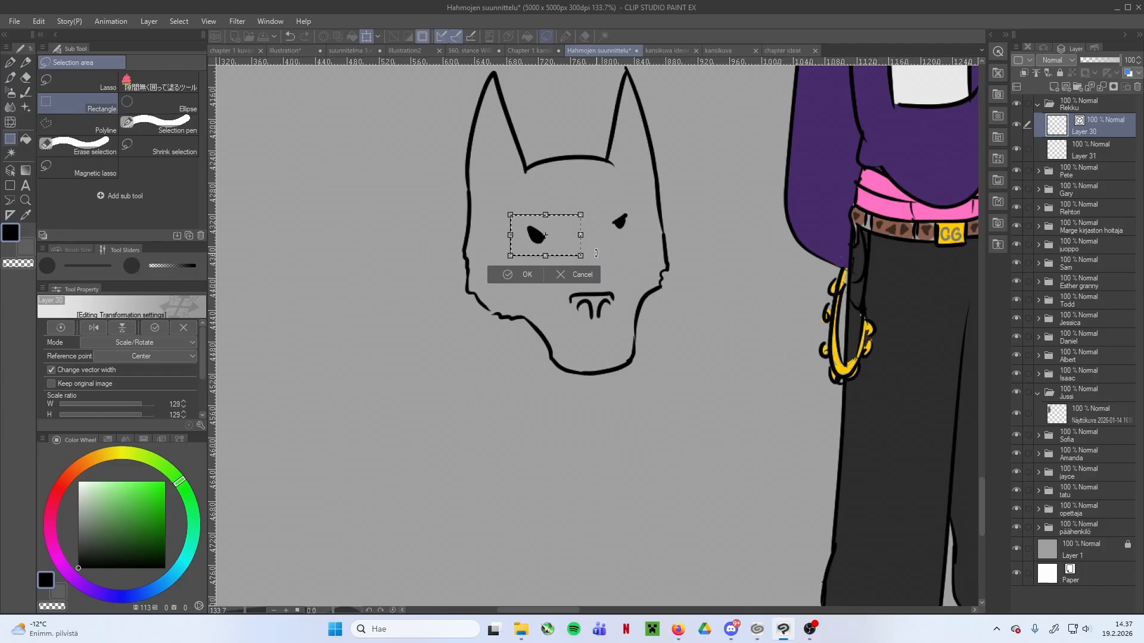
{"action": "left_click", "coordinate": [516, 274]}
{"action": "key", "text": "ctrl+d"}
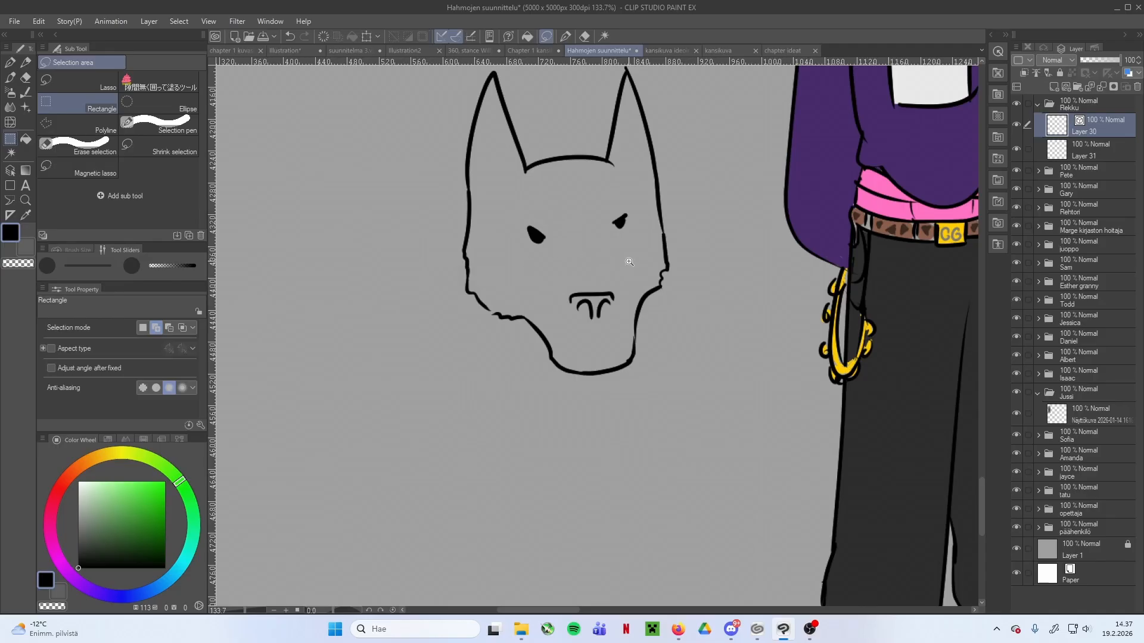
Select the dog's right eye and enlarge it to match the other one
{"action": "scroll", "coordinate": [624, 255], "scroll_direction": "up", "scroll_amount": 1}
{"action": "left_click_drag", "start_coordinate": [591, 199], "coordinate": [645, 236]}
{"action": "left_click", "coordinate": [663, 255]}
{"action": "left_click", "coordinate": [584, 271]}
{"action": "key", "text": "ctrl+d"}
{"action": "left_click_drag", "start_coordinate": [729, 211], "coordinate": [651, 241]}
Draw ragged fur lines from the cheeks toward both sides of the dog's nose
{"action": "key", "text": "p"}
{"action": "mouse_move", "coordinate": [579, 219]}
{"action": "left_mouse_down"}
{"action": "mouse_move", "coordinate": [632, 221]}
{"action": "mouse_move", "coordinate": [595, 231]}
{"action": "left_mouse_up"}
{"action": "key", "text": "ctrl+z"}
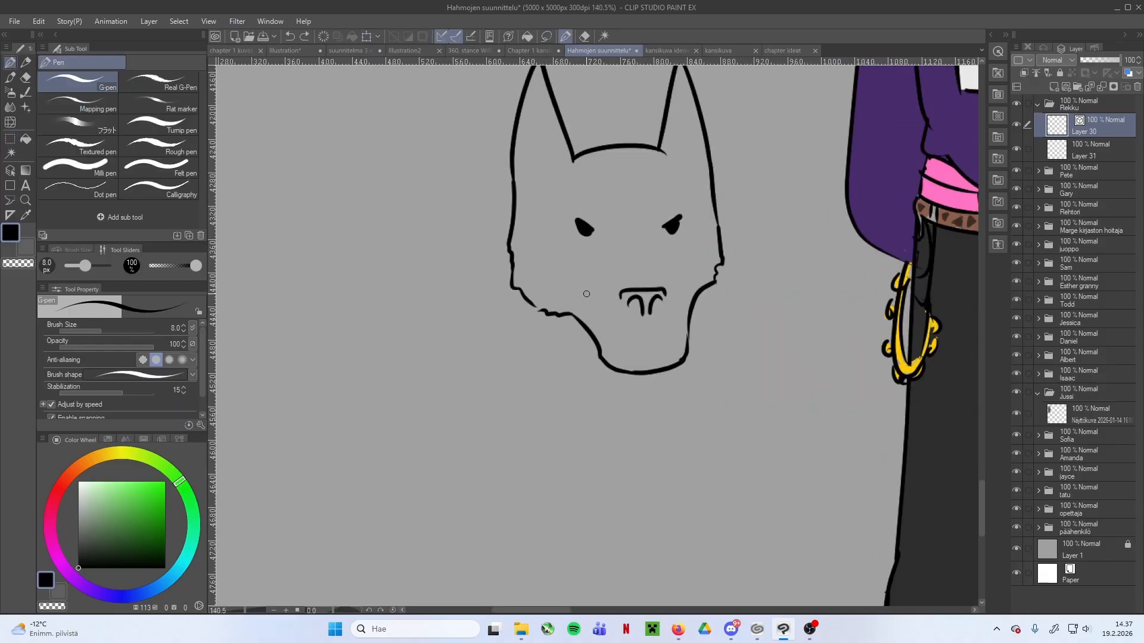
{"action": "left_click_drag", "start_coordinate": [574, 314], "coordinate": [619, 295]}
{"action": "left_click_drag", "start_coordinate": [686, 306], "coordinate": [669, 299]}
{"action": "key", "text": "ctrl+z"}
Try to draw a mouth below the dog's nose
{"action": "mouse_move", "coordinate": [624, 347]}
{"action": "left_mouse_down"}
{"action": "mouse_move", "coordinate": [678, 354]}
{"action": "mouse_move", "coordinate": [686, 341]}
{"action": "mouse_move", "coordinate": [647, 341]}
{"action": "mouse_move", "coordinate": [684, 340]}
{"action": "left_mouse_up"}
{"action": "key", "text": "ctrl+z"}
{"action": "key", "text": "ctrl+z"}
{"action": "left_click_drag", "start_coordinate": [652, 330], "coordinate": [651, 340]}
{"action": "scroll", "coordinate": [713, 331], "scroll_direction": "down", "scroll_amount": 2}
{"action": "scroll", "coordinate": [732, 334], "scroll_direction": "up", "scroll_amount": 4}
{"action": "key", "text": "ctrl+z"}
{"action": "key", "text": "ctrl+z"}
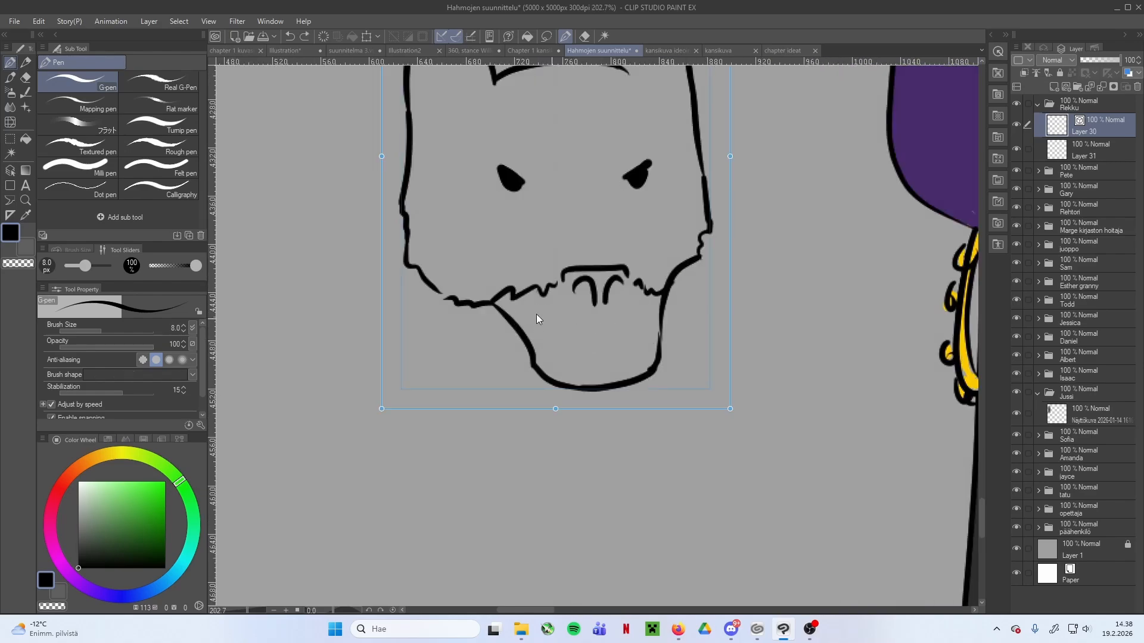
Erase the inner ends of the ragged fur lines next to the dog's nose
{"action": "scroll", "coordinate": [648, 316], "scroll_direction": "down", "scroll_amount": 3}
{"action": "scroll", "coordinate": [567, 301], "scroll_direction": "up", "scroll_amount": 2}
{"action": "key", "text": "e"}
{"action": "left_click_drag", "start_coordinate": [565, 301], "coordinate": [573, 298]}
{"action": "left_click_drag", "start_coordinate": [638, 293], "coordinate": [643, 303]}
Draw a short forked mark directly under the dog's nose and a small rounded mouth below it
{"action": "key", "text": "p"}
{"action": "key", "text": "ctrl+z"}
{"action": "mouse_move", "coordinate": [585, 342]}
{"action": "left_mouse_down"}
{"action": "mouse_move", "coordinate": [657, 334]}
{"action": "mouse_move", "coordinate": [614, 337]}
{"action": "left_mouse_up"}
{"action": "scroll", "coordinate": [719, 323], "scroll_direction": "down", "scroll_amount": 2}
{"action": "key", "text": "ctrl+z"}
{"action": "scroll", "coordinate": [644, 334], "scroll_direction": "up", "scroll_amount": 2}
{"action": "scroll", "coordinate": [707, 323], "scroll_direction": "down", "scroll_amount": 3}
{"action": "key", "text": "ctrl+z"}
{"action": "scroll", "coordinate": [685, 331], "scroll_direction": "up", "scroll_amount": 3}
{"action": "key", "text": "ctrl+z"}
{"action": "key", "text": "ctrl+z"}
{"action": "scroll", "coordinate": [626, 336], "scroll_direction": "down", "scroll_amount": 3}
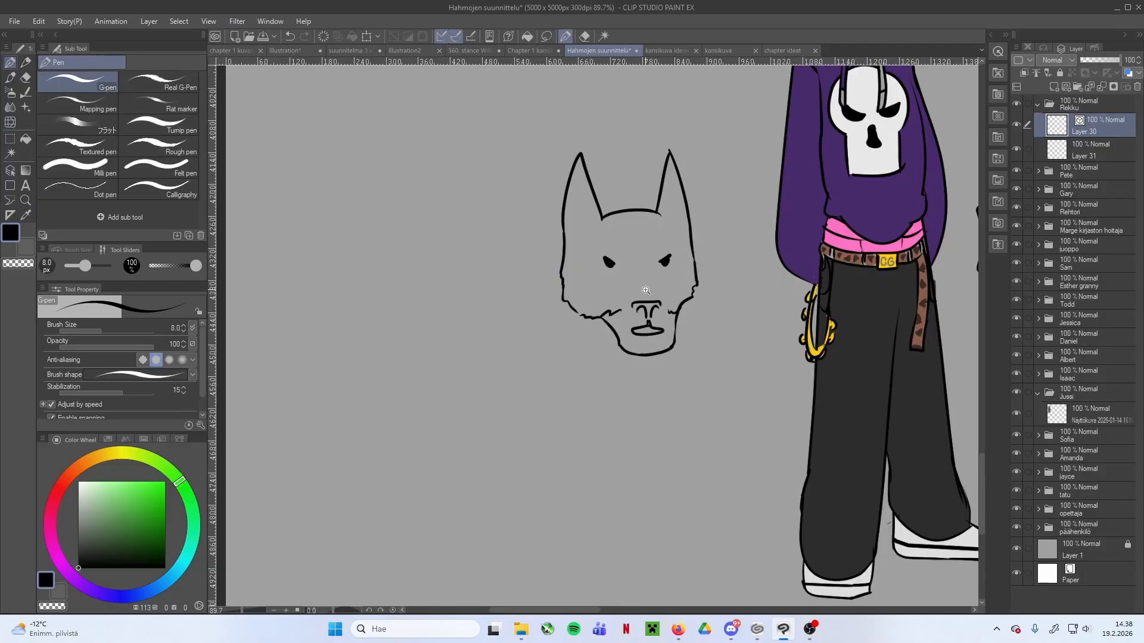
Draw an arched brow with a ragged outer end above each of the dog's eyes
{"action": "scroll", "coordinate": [594, 228], "scroll_direction": "up", "scroll_amount": 4}
{"action": "left_click_drag", "start_coordinate": [605, 235], "coordinate": [533, 226]}
{"action": "left_click_drag", "start_coordinate": [539, 224], "coordinate": [545, 246]}
{"action": "mouse_move", "coordinate": [650, 231]}
{"action": "left_mouse_down"}
{"action": "mouse_move", "coordinate": [711, 215]}
{"action": "mouse_move", "coordinate": [700, 243]}
{"action": "left_mouse_up"}
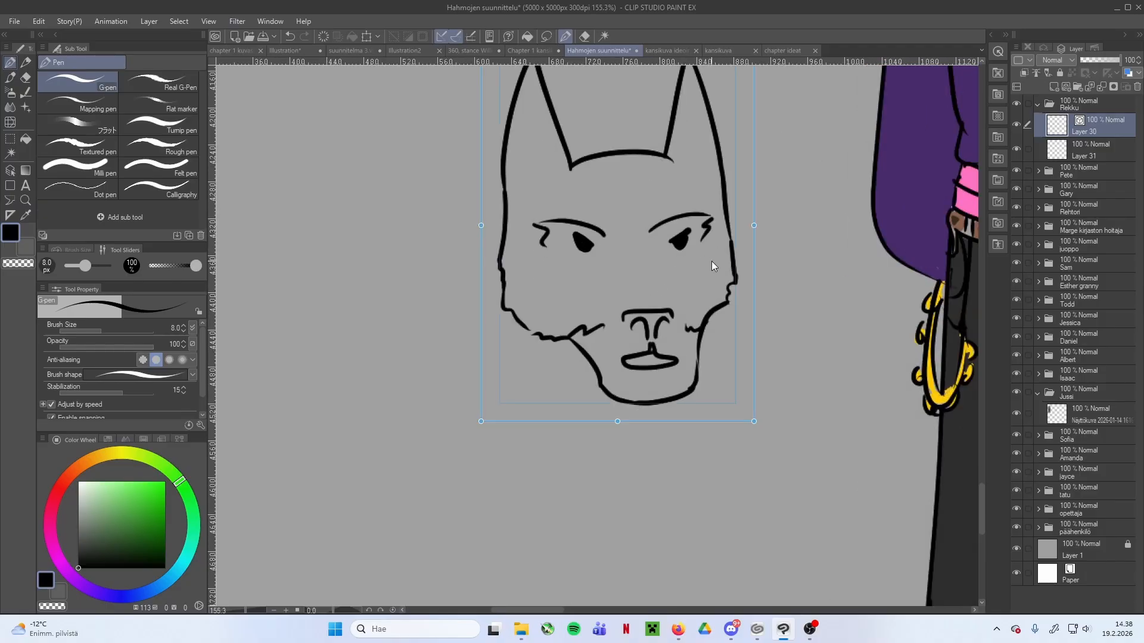
Undo the brow strokes and the rounded mouth on the dog's face
{"action": "key", "text": "ctrl+t"}
{"action": "key", "text": "ctrl+z"}
{"action": "key", "text": "ctrl+z"}
{"action": "key", "text": "ctrl+z"}
{"action": "key", "text": "ctrl+z"}
{"action": "key", "text": "ctrl+z"}
Erase the fur lines beside the dog's nose and both slanted eyes
{"action": "key", "text": "e"}
{"action": "left_click", "coordinate": [594, 328]}
{"action": "left_click", "coordinate": [687, 330]}
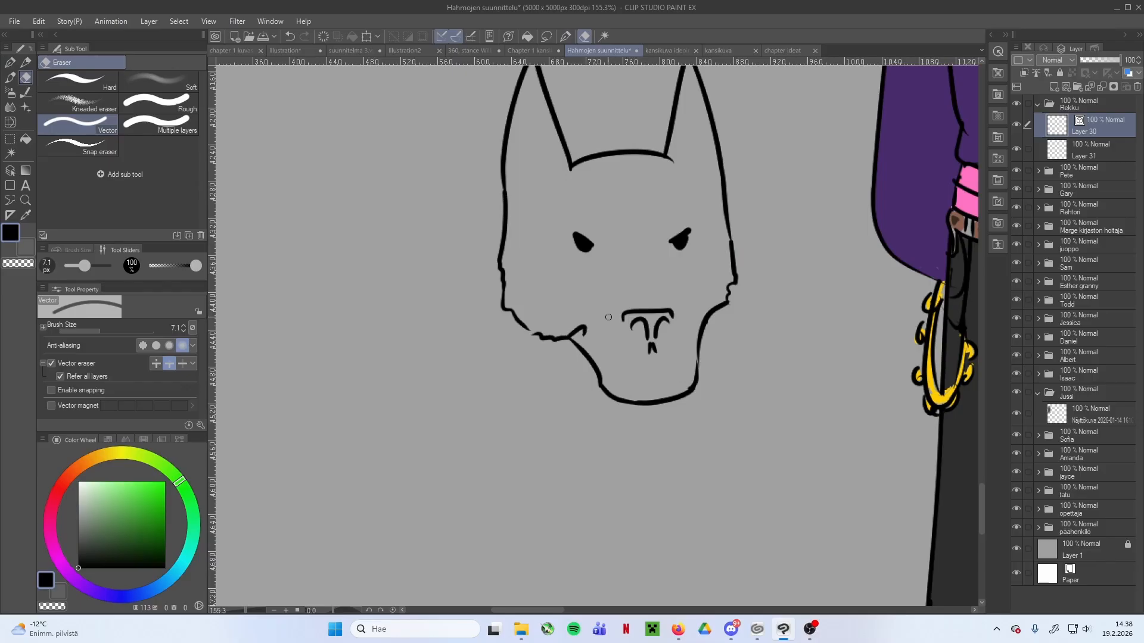
{"action": "left_click_drag", "start_coordinate": [597, 241], "coordinate": [569, 234]}
{"action": "key", "text": "p"}
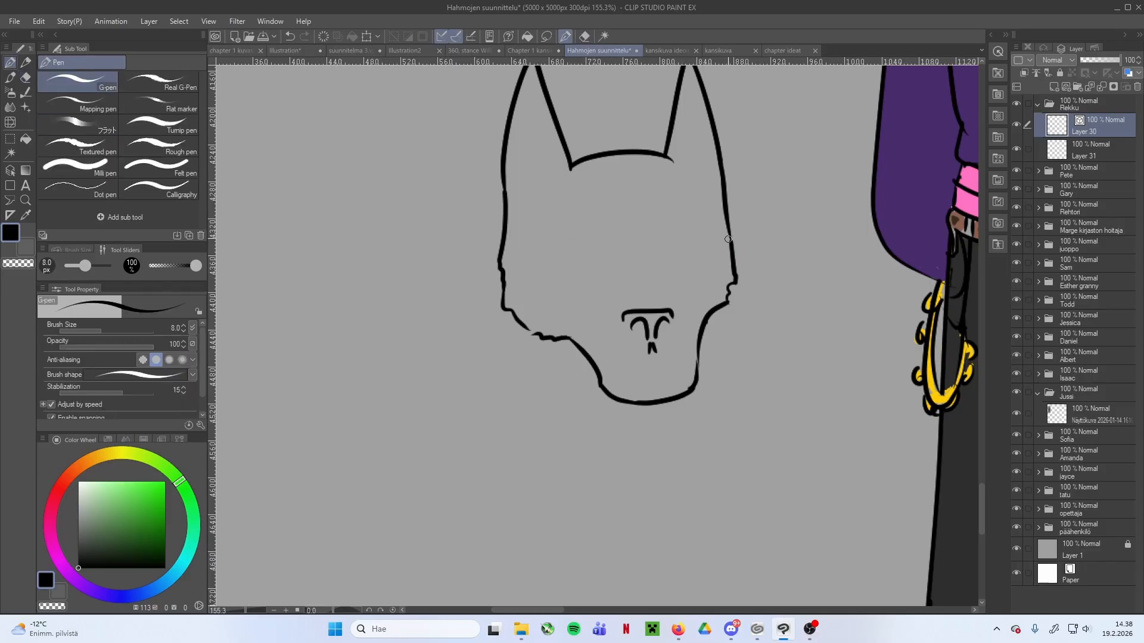
Draw two small dark eyes on the dog's face and an open mouth line above the chin
{"action": "scroll", "coordinate": [741, 253], "scroll_direction": "down", "scroll_amount": 6}
{"action": "left_click_drag", "start_coordinate": [735, 262], "coordinate": [610, 308]}
{"action": "scroll", "coordinate": [550, 305], "scroll_direction": "up", "scroll_amount": 3}
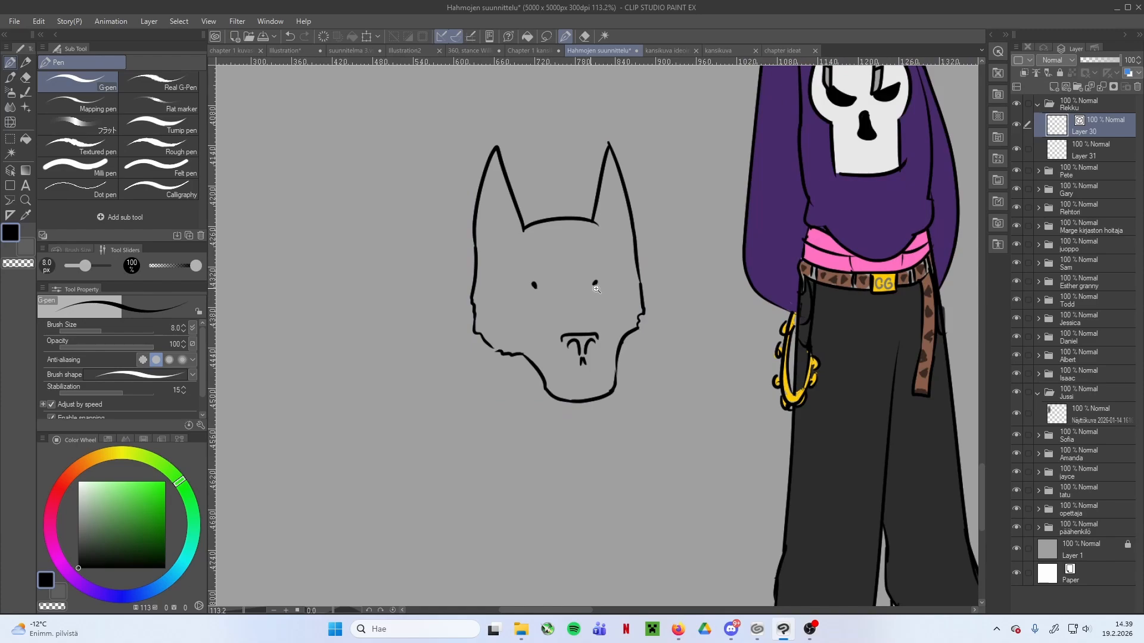
{"action": "scroll", "coordinate": [591, 289], "scroll_direction": "up", "scroll_amount": 2}
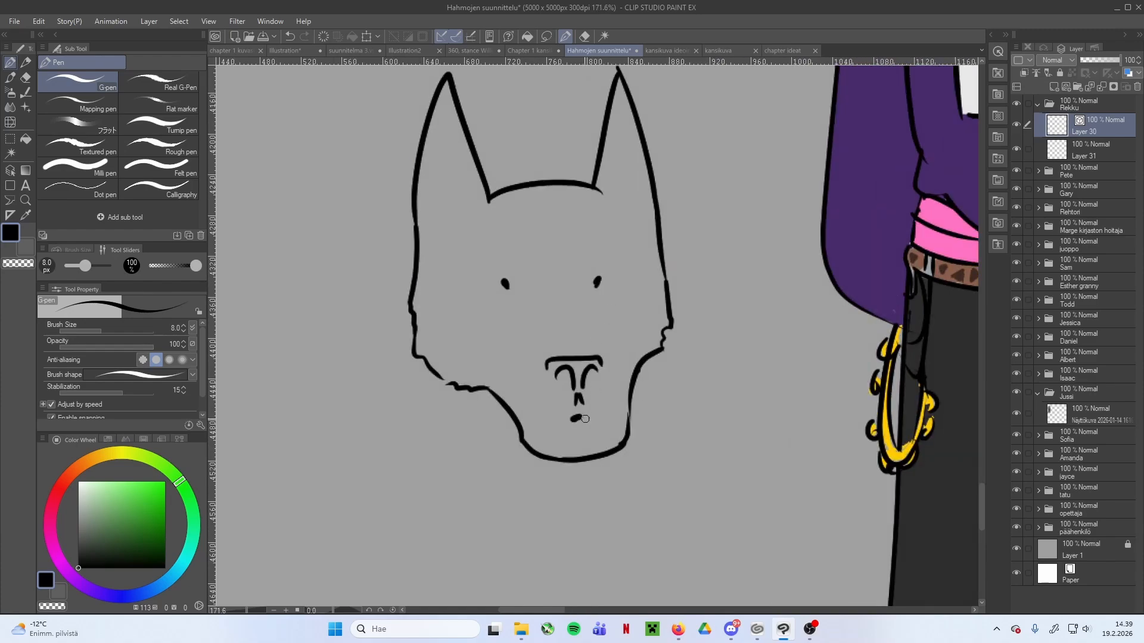
{"action": "left_click_drag", "start_coordinate": [578, 420], "coordinate": [609, 409]}
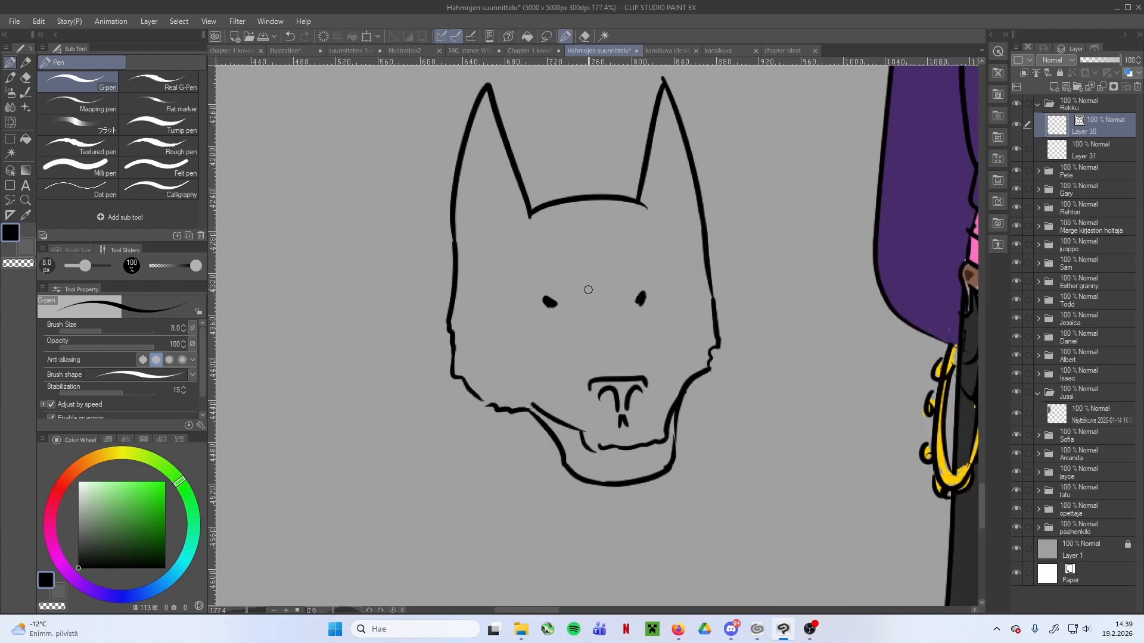
Collapse the Rekku folder, expand the Pete folder and select its colour layer, Layer 29
{"action": "scroll", "coordinate": [739, 271], "scroll_direction": "down", "scroll_amount": 3}
{"action": "scroll", "coordinate": [733, 284], "scroll_direction": "down", "scroll_amount": 3}
{"action": "left_click_drag", "start_coordinate": [810, 260], "coordinate": [660, 290]}
{"action": "scroll", "coordinate": [703, 283], "scroll_direction": "down", "scroll_amount": 1}
{"action": "scroll", "coordinate": [708, 279], "scroll_direction": "up", "scroll_amount": 1}
{"action": "left_click_drag", "start_coordinate": [851, 169], "coordinate": [687, 319]}
{"action": "scroll", "coordinate": [757, 235], "scroll_direction": "down", "scroll_amount": 3}
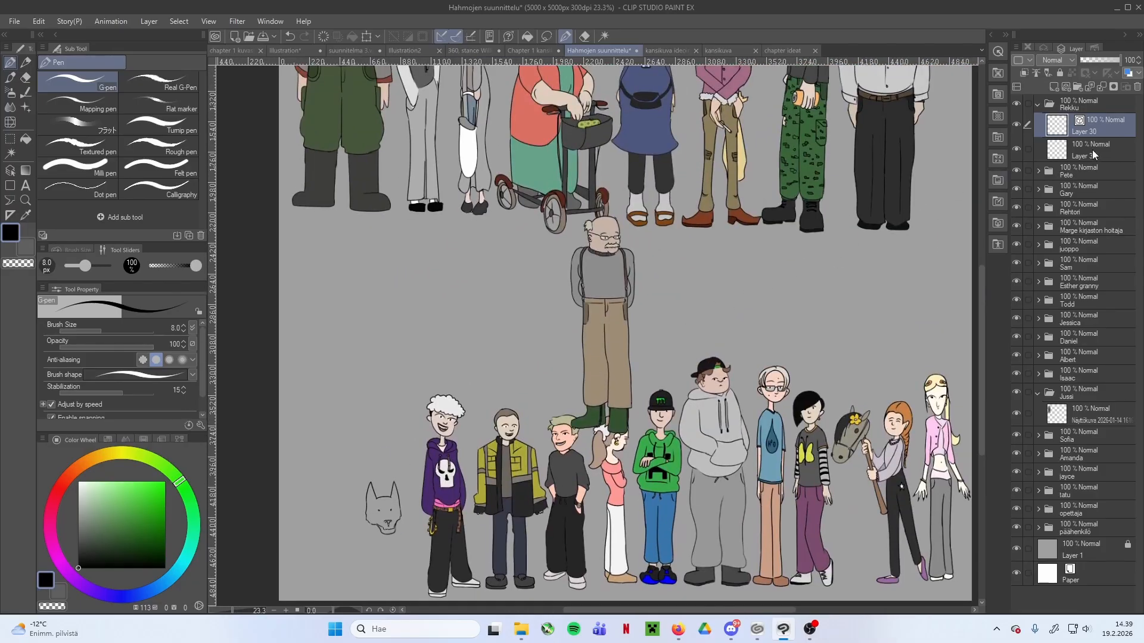
{"action": "left_click", "coordinate": [1035, 104]}
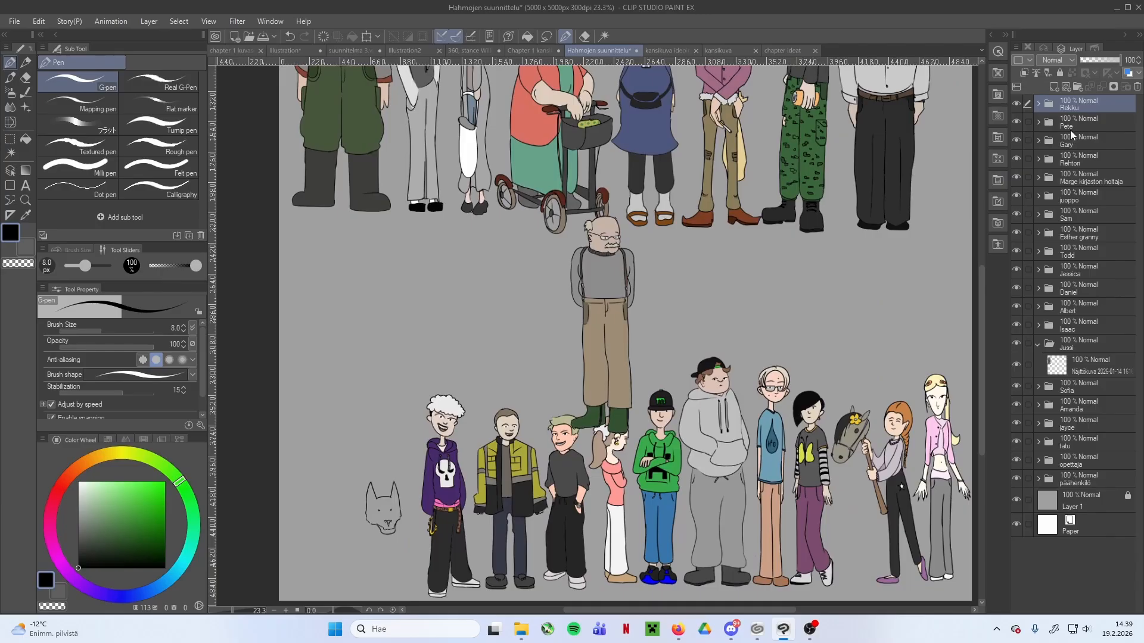
{"action": "left_click", "coordinate": [1039, 122]}
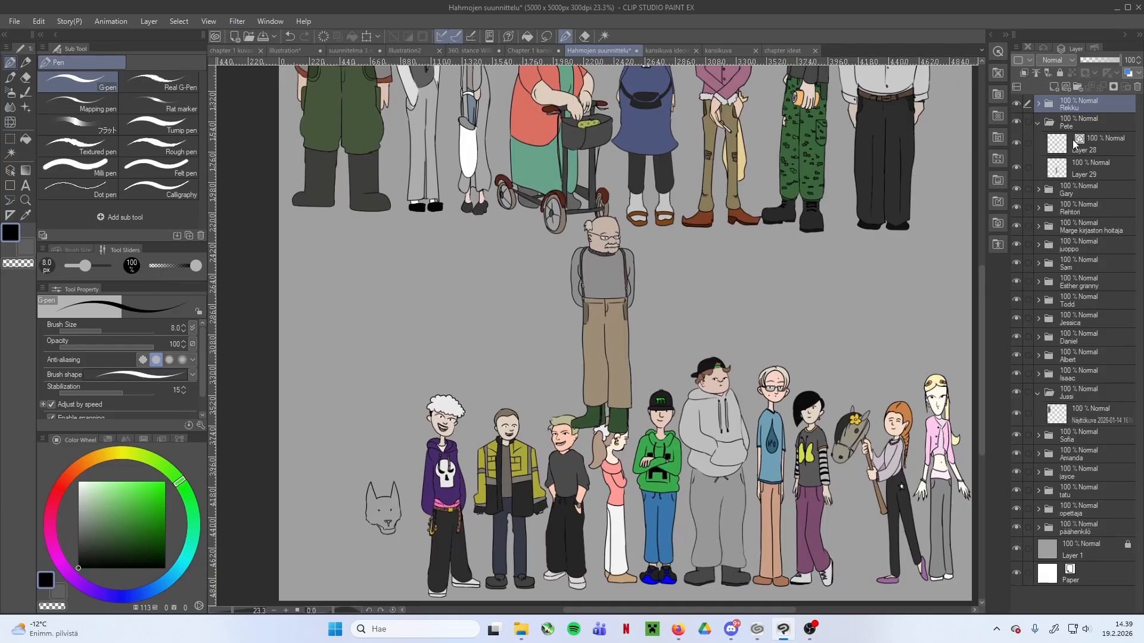
{"action": "left_click", "coordinate": [1084, 169]}
Examine how the pupils behind the orange-haired woman's round glasses are coloured, for comparison with Pete's eyes
{"action": "scroll", "coordinate": [586, 224], "scroll_direction": "up", "scroll_amount": 4}
{"action": "left_click_drag", "start_coordinate": [704, 202], "coordinate": [537, 320]}
{"action": "scroll", "coordinate": [571, 196], "scroll_direction": "down", "scroll_amount": 3}
{"action": "left_click_drag", "start_coordinate": [573, 230], "coordinate": [582, 488]}
{"action": "scroll", "coordinate": [591, 315], "scroll_direction": "up", "scroll_amount": 6}
{"action": "scroll", "coordinate": [481, 317], "scroll_direction": "up", "scroll_amount": 2}
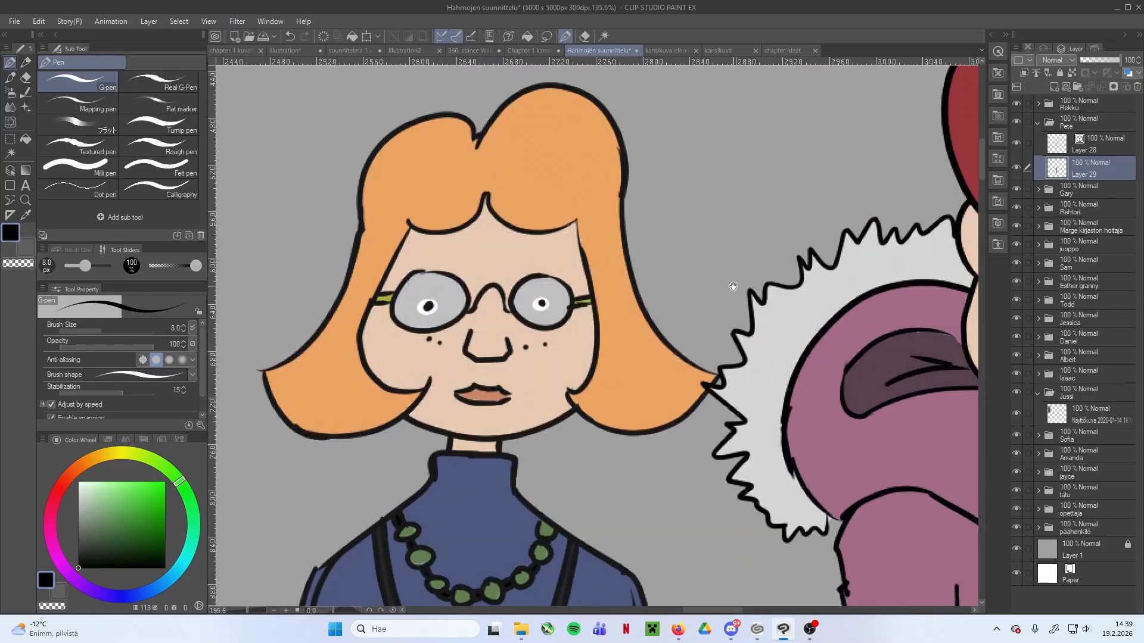
{"action": "left_click_drag", "start_coordinate": [934, 274], "coordinate": [584, 297]}
{"action": "left_click_drag", "start_coordinate": [848, 289], "coordinate": [646, 306]}
{"action": "scroll", "coordinate": [748, 291], "scroll_direction": "down", "scroll_amount": 2}
{"action": "scroll", "coordinate": [646, 308], "scroll_direction": "down", "scroll_amount": 2}
{"action": "scroll", "coordinate": [621, 410], "scroll_direction": "down", "scroll_amount": 2}
{"action": "left_click_drag", "start_coordinate": [549, 526], "coordinate": [614, 278]}
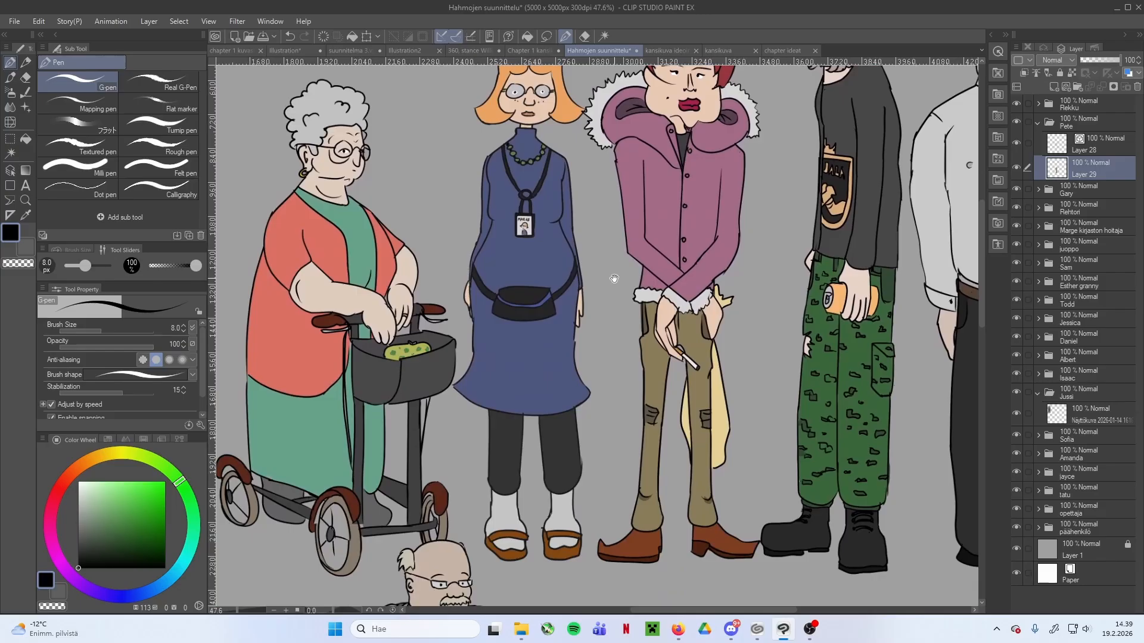
{"action": "left_click_drag", "start_coordinate": [518, 536], "coordinate": [606, 334]}
{"action": "scroll", "coordinate": [586, 337], "scroll_direction": "up", "scroll_amount": 4}
{"action": "scroll", "coordinate": [489, 361], "scroll_direction": "up", "scroll_amount": 4}
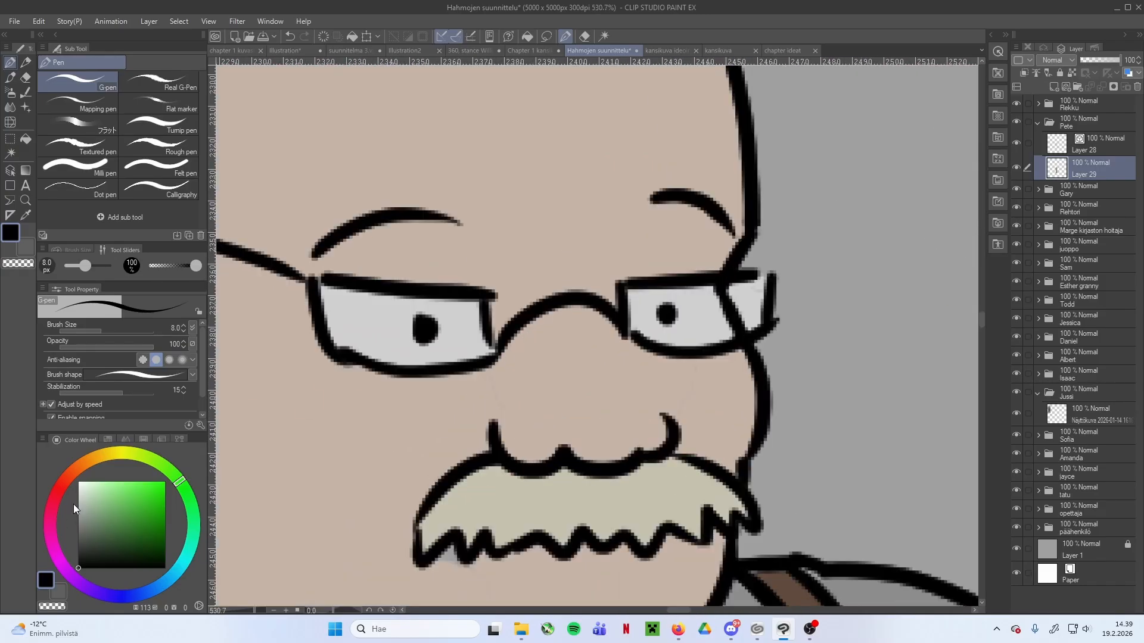
Paint white ovals around both of Pete's pupils inside the glasses lenses
{"action": "left_click_drag", "start_coordinate": [73, 504], "coordinate": [76, 480]}
{"action": "left_click", "coordinate": [405, 323]}
{"action": "mouse_move", "coordinate": [405, 323]}
{"action": "left_mouse_down"}
{"action": "mouse_move", "coordinate": [441, 333]}
{"action": "mouse_move", "coordinate": [396, 327]}
{"action": "left_mouse_up"}
{"action": "left_click_drag", "start_coordinate": [670, 311], "coordinate": [659, 313]}
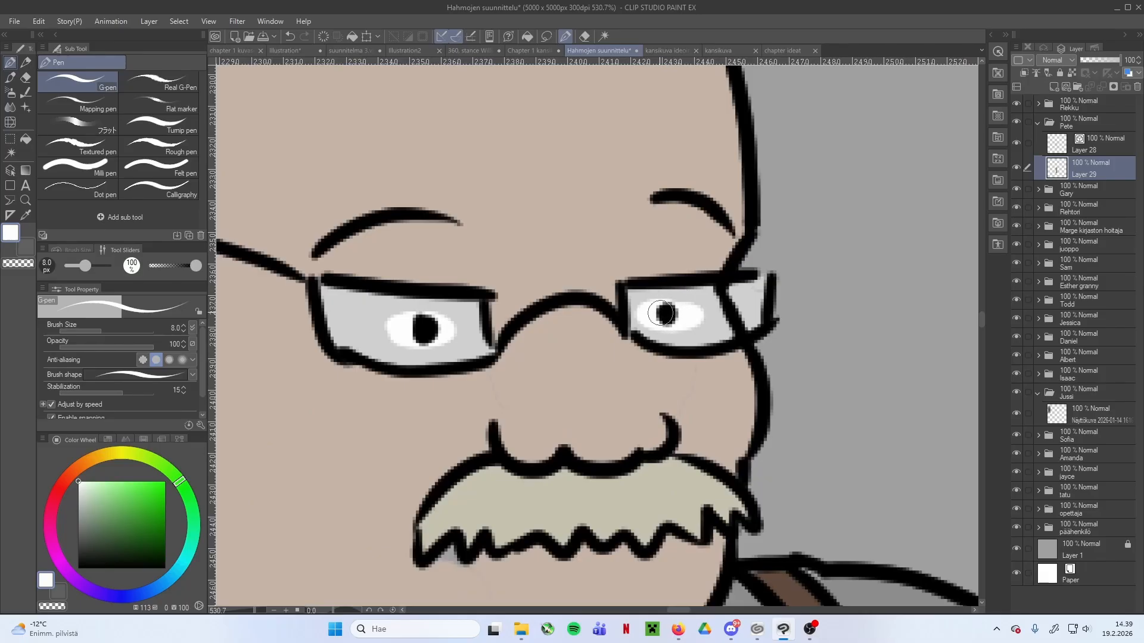
Return to the dog's head, expand the Rekku folder and select its line layer, Layer 30
{"action": "scroll", "coordinate": [733, 326], "scroll_direction": "down", "scroll_amount": 6}
{"action": "left_click_drag", "start_coordinate": [731, 388], "coordinate": [698, 311]}
{"action": "scroll", "coordinate": [699, 311], "scroll_direction": "down", "scroll_amount": 1}
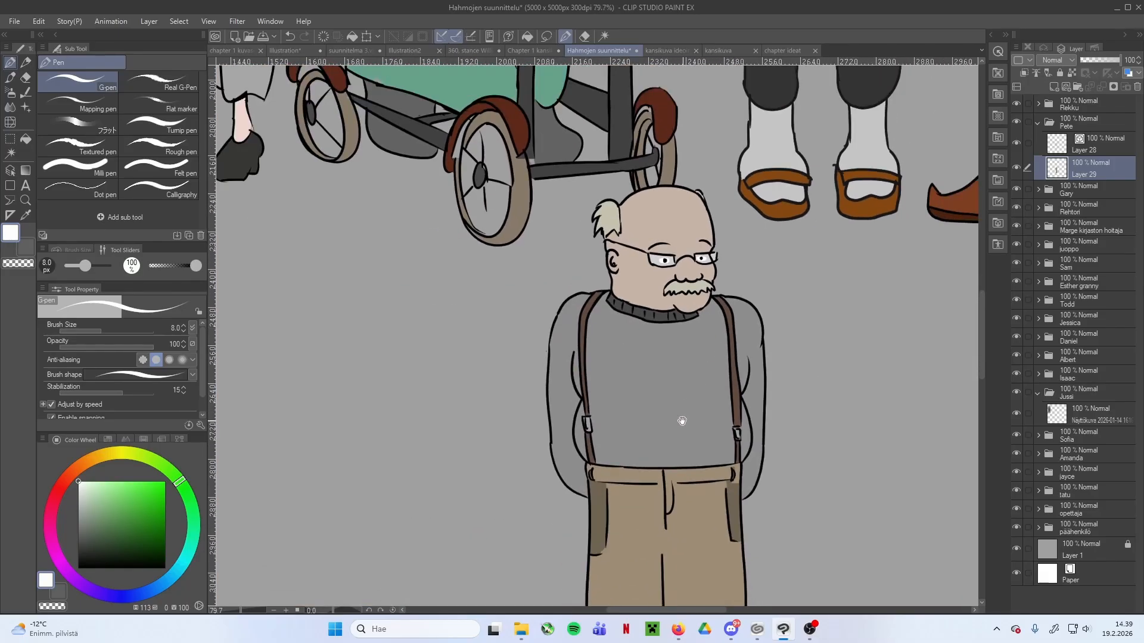
{"action": "left_click_drag", "start_coordinate": [684, 418], "coordinate": [673, 364]}
{"action": "scroll", "coordinate": [552, 476], "scroll_direction": "down", "scroll_amount": 4}
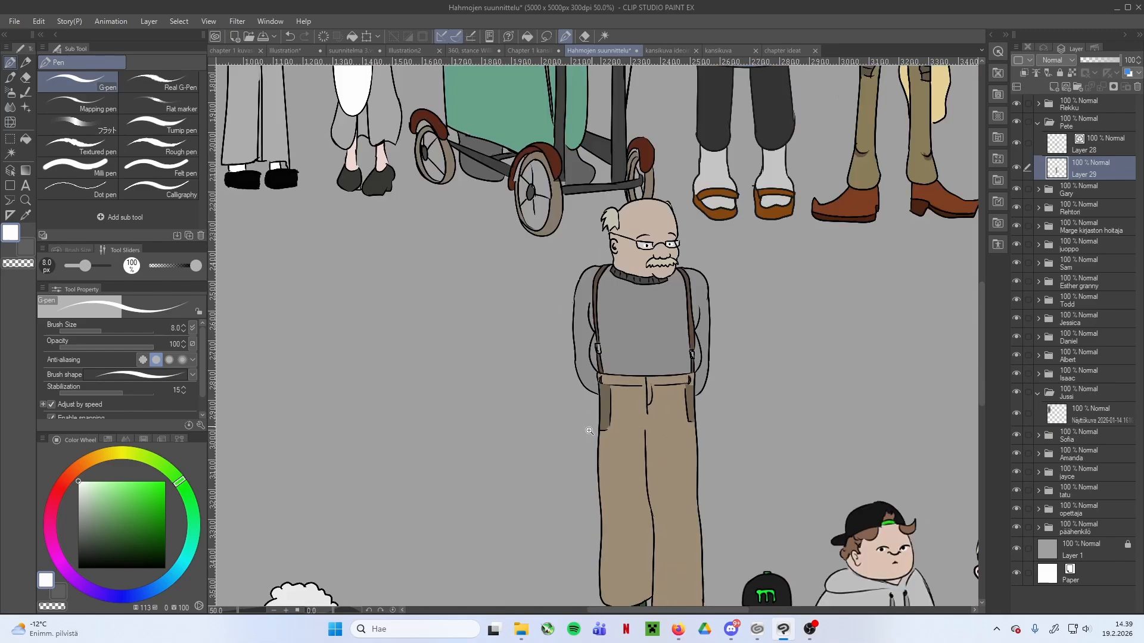
{"action": "left_click_drag", "start_coordinate": [473, 520], "coordinate": [517, 400]}
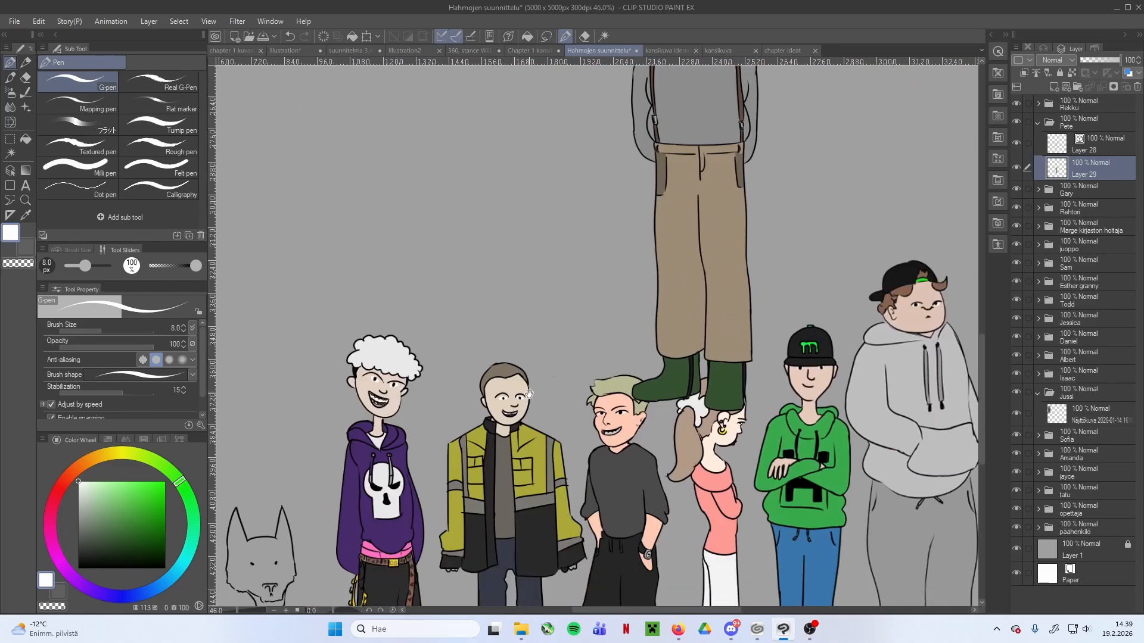
{"action": "left_click_drag", "start_coordinate": [391, 467], "coordinate": [692, 355]}
{"action": "scroll", "coordinate": [556, 400], "scroll_direction": "up", "scroll_amount": 6}
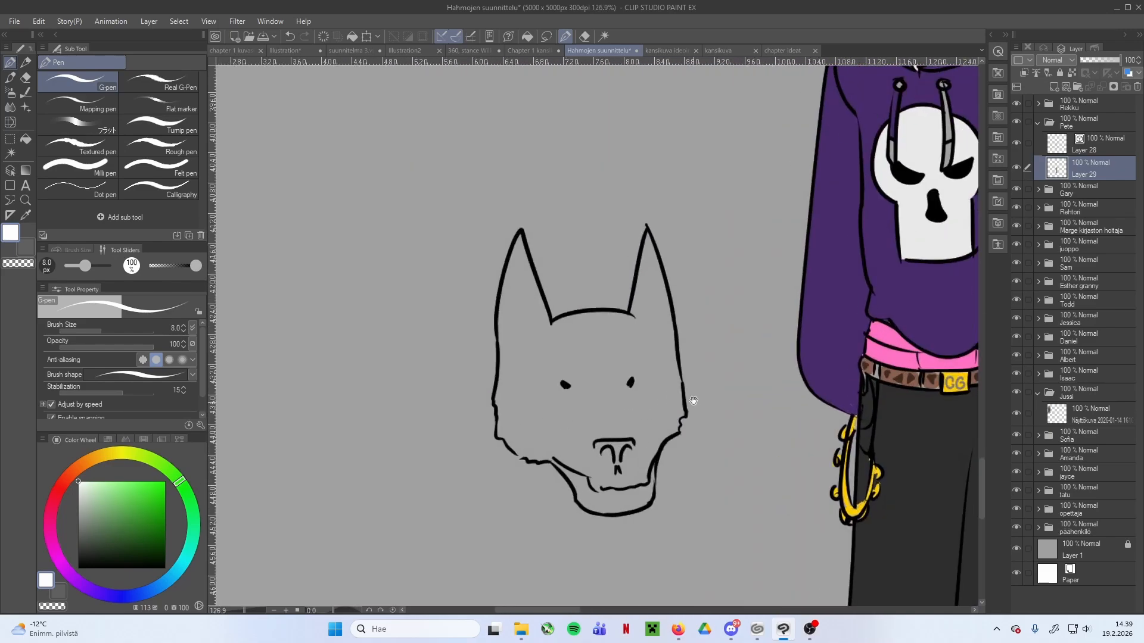
{"action": "left_click", "coordinate": [1037, 105]}
{"action": "left_click", "coordinate": [1093, 134]}
{"action": "left_click", "coordinate": [1016, 123]}
{"action": "left_click", "coordinate": [1018, 123]}
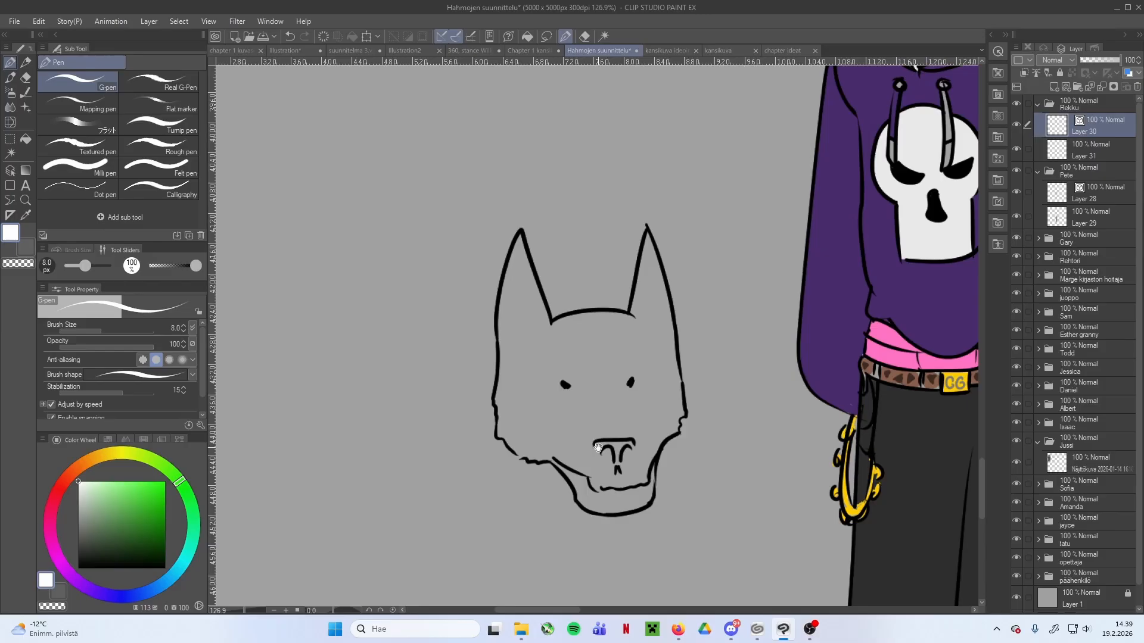
Set the pen colour to black and draw two angled lines from the dog's forehead down to the nose
{"action": "left_click_drag", "start_coordinate": [598, 448], "coordinate": [685, 359]}
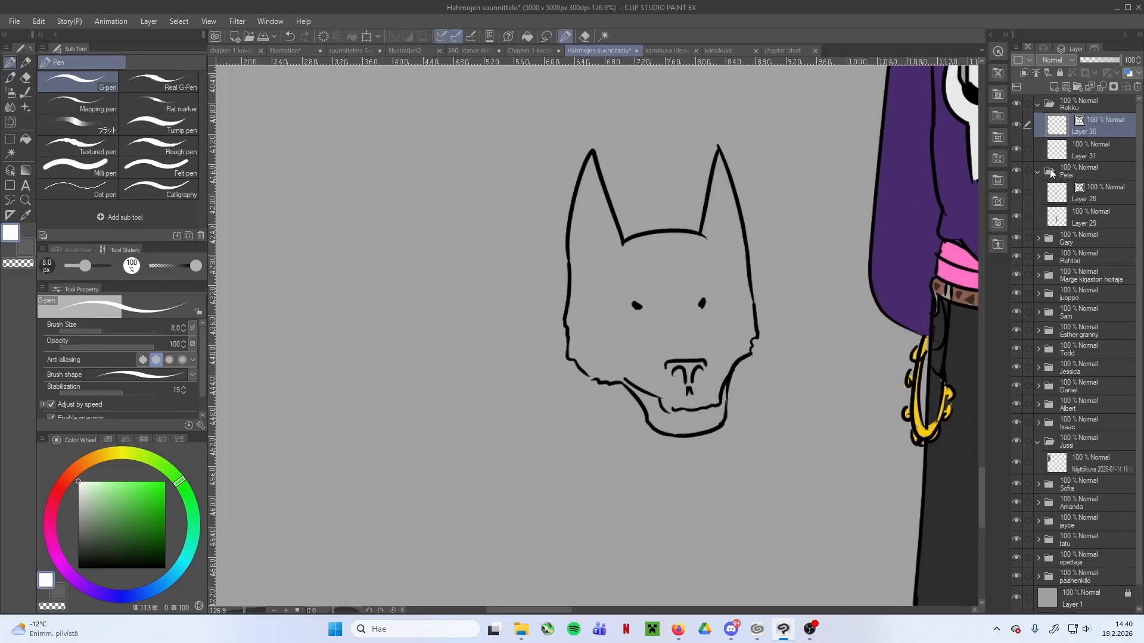
{"action": "left_click_drag", "start_coordinate": [703, 298], "coordinate": [715, 321]}
{"action": "left_click_drag", "start_coordinate": [693, 398], "coordinate": [699, 396]}
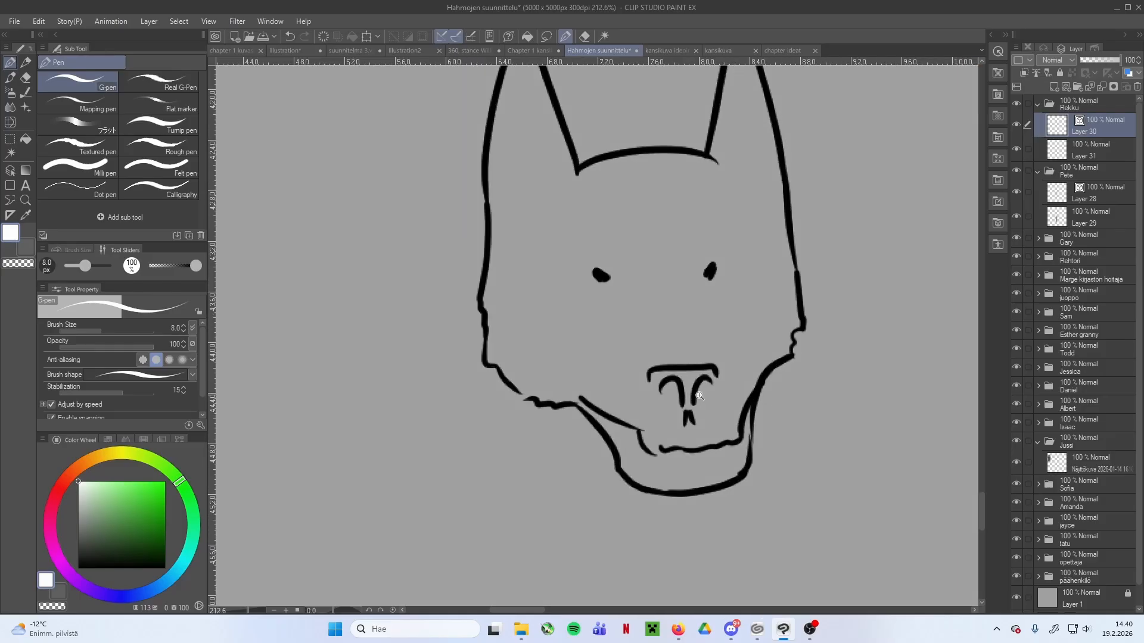
{"action": "left_click_drag", "start_coordinate": [684, 263], "coordinate": [678, 300]}
{"action": "key", "text": "ctrl+z"}
{"action": "left_click_drag", "start_coordinate": [113, 525], "coordinate": [64, 585]}
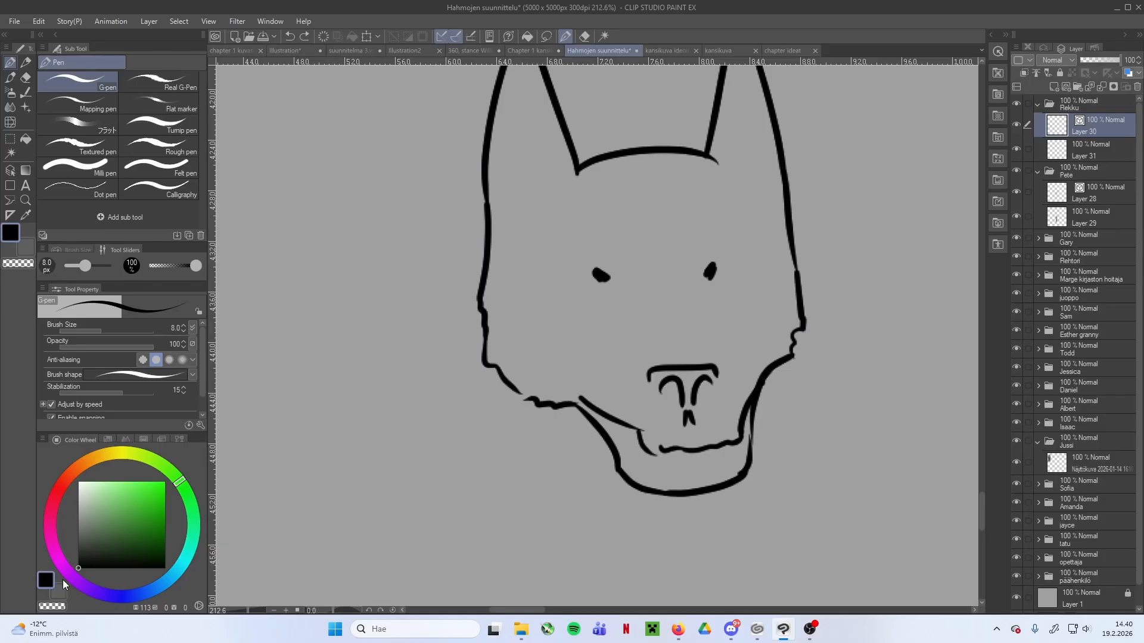
{"action": "left_click_drag", "start_coordinate": [670, 290], "coordinate": [683, 228]}
{"action": "left_click_drag", "start_coordinate": [655, 292], "coordinate": [626, 237]}
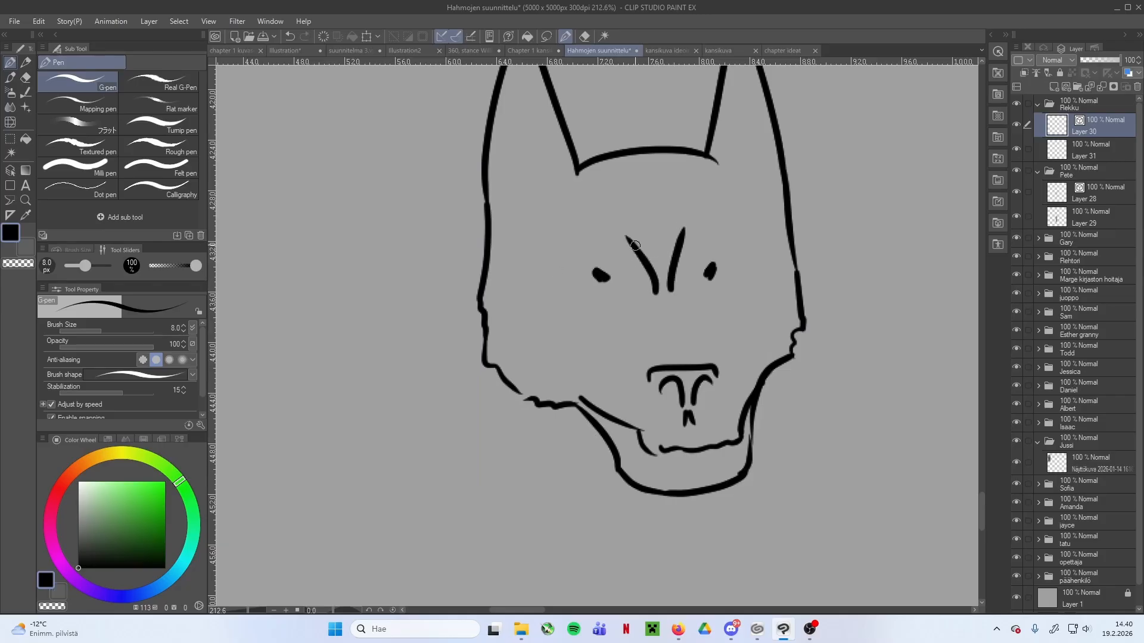
{"action": "left_click_drag", "start_coordinate": [656, 292], "coordinate": [641, 375]}
{"action": "left_click_drag", "start_coordinate": [674, 286], "coordinate": [718, 359]}
Draw a short slanted lid line over each of the dog's eyes, undoing the strokes that do not fit
{"action": "scroll", "coordinate": [737, 323], "scroll_direction": "down", "scroll_amount": 5}
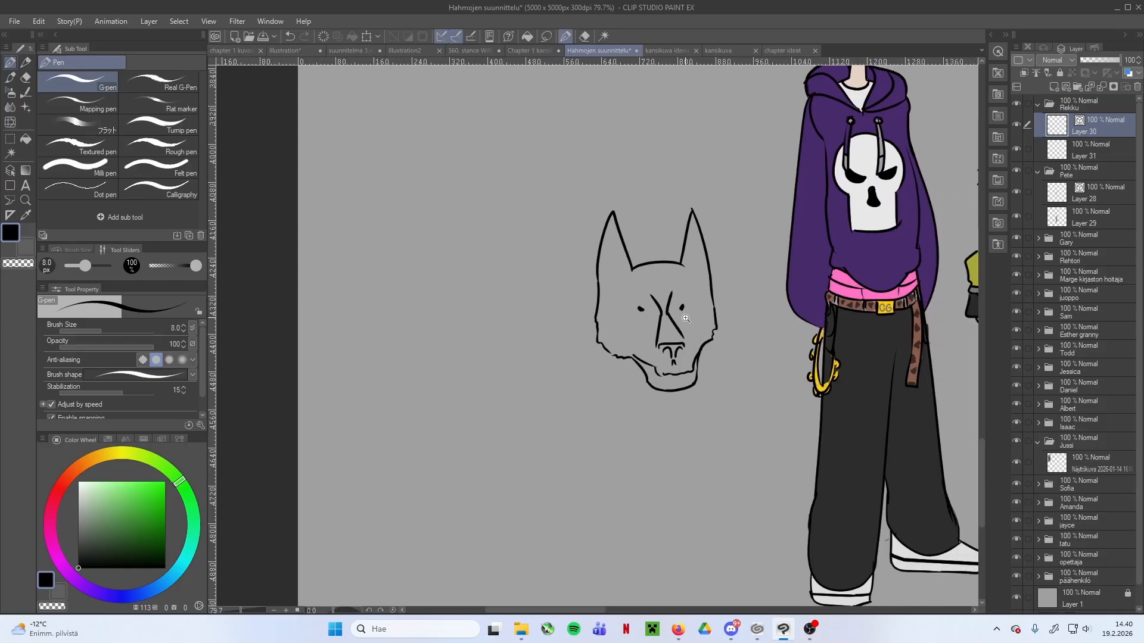
{"action": "mouse_move", "coordinate": [652, 306]}
{"action": "left_mouse_down"}
{"action": "mouse_move", "coordinate": [683, 307]}
{"action": "mouse_move", "coordinate": [603, 308]}
{"action": "mouse_move", "coordinate": [605, 292]}
{"action": "mouse_move", "coordinate": [595, 297]}
{"action": "mouse_move", "coordinate": [619, 301]}
{"action": "left_mouse_up"}
{"action": "key", "text": "ctrl+z"}
{"action": "key", "text": "ctrl+z"}
{"action": "key", "text": "ctrl+z"}
{"action": "key", "text": "ctrl+z"}
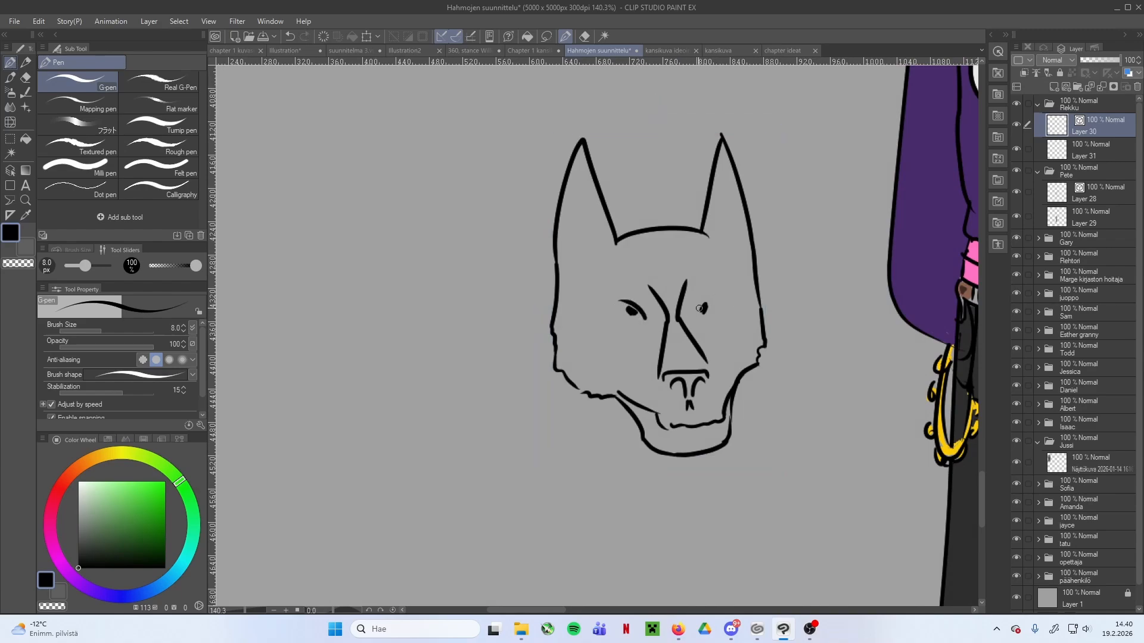
{"action": "left_click_drag", "start_coordinate": [731, 346], "coordinate": [658, 349]}
Draw a ragged inner fur line inside each of the dog's ears
{"action": "left_click_drag", "start_coordinate": [605, 250], "coordinate": [619, 250]}
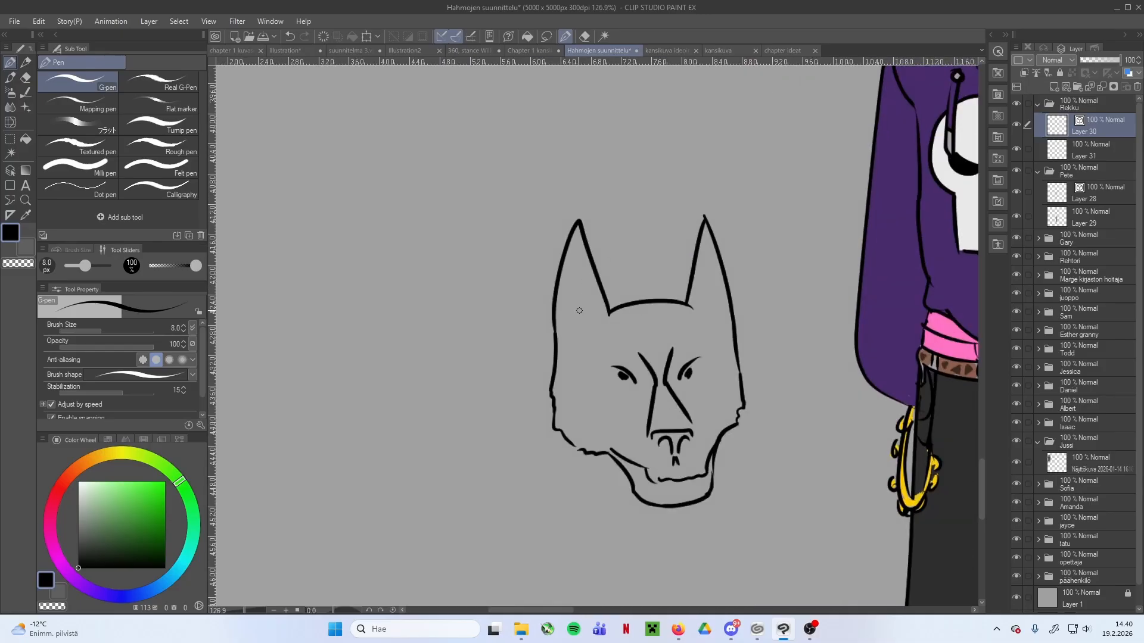
{"action": "key", "text": "ctrl+z"}
{"action": "left_click_drag", "start_coordinate": [642, 381], "coordinate": [650, 381]}
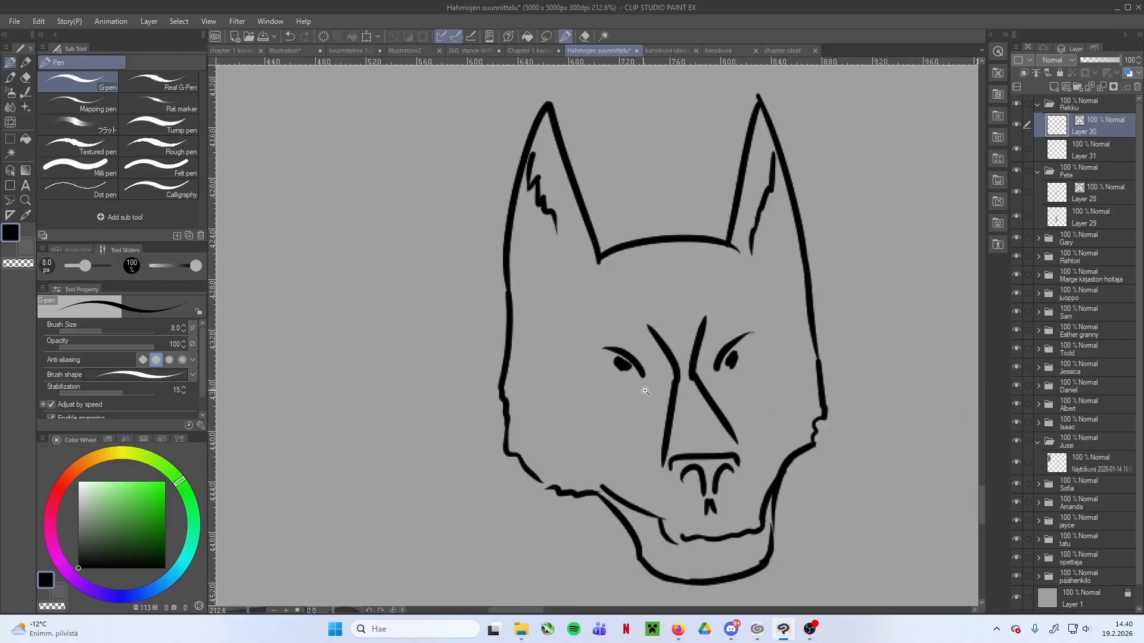
Erase the dog's pupils and redraw them as small dots tucked under the lid lines
{"action": "key", "text": "e"}
{"action": "left_click", "coordinate": [732, 358]}
{"action": "key", "text": "p"}
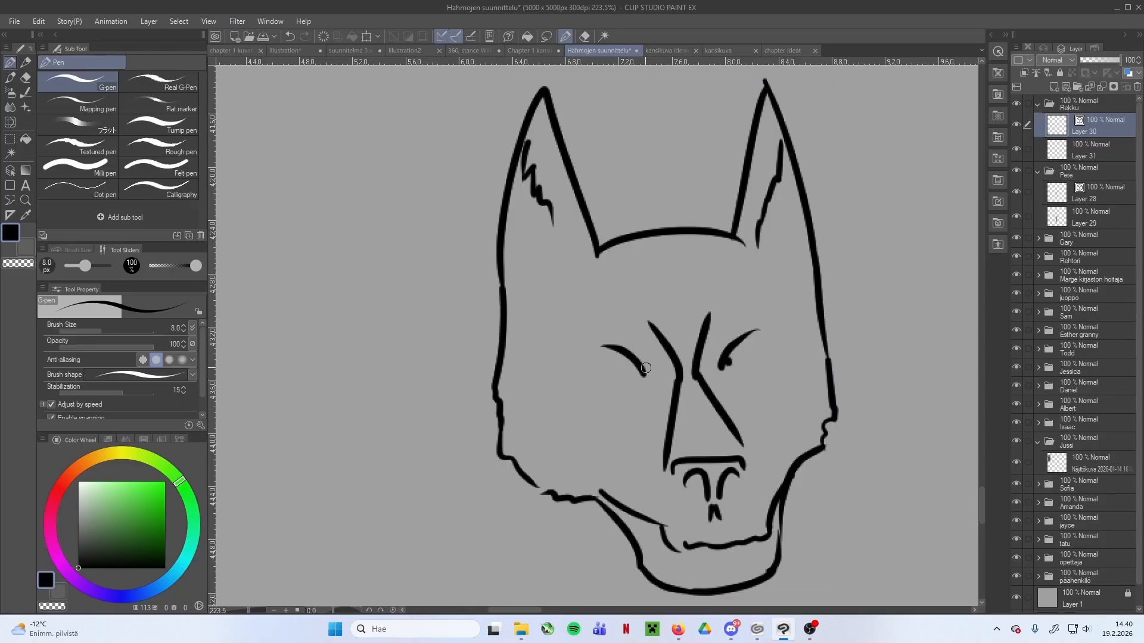
{"action": "scroll", "coordinate": [819, 333], "scroll_direction": "down", "scroll_amount": 3}
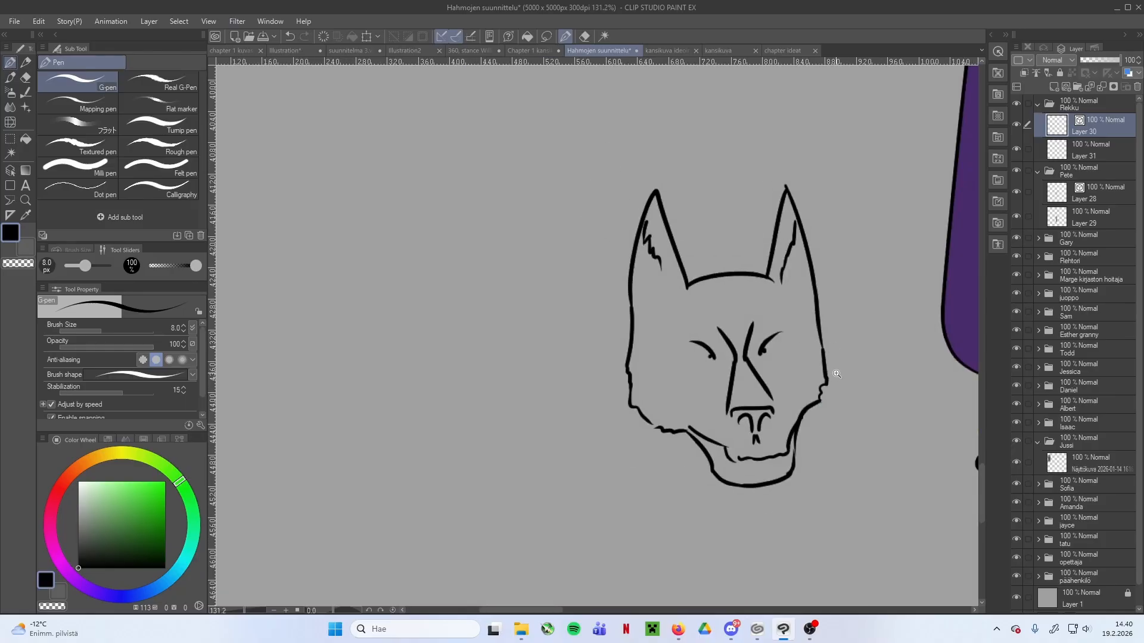
{"action": "scroll", "coordinate": [822, 346], "scroll_direction": "down", "scroll_amount": 1}
{"action": "scroll", "coordinate": [774, 309], "scroll_direction": "up", "scroll_amount": 1}
{"action": "scroll", "coordinate": [663, 327], "scroll_direction": "up", "scroll_amount": 3}
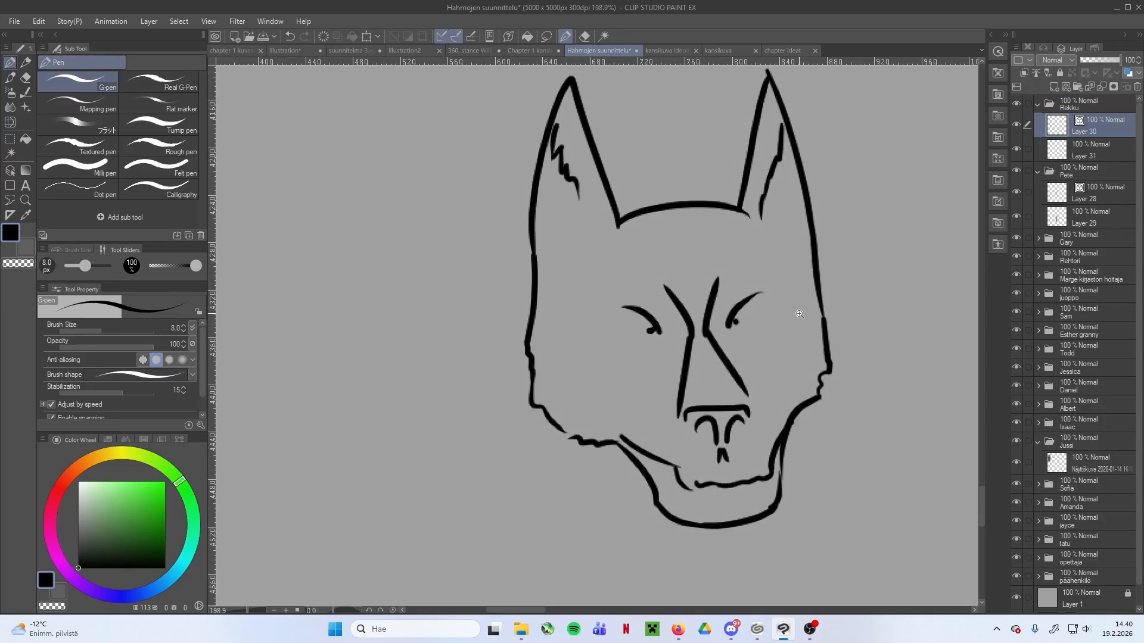
Draw the dog's neck and broad chest outline below the head
{"action": "scroll", "coordinate": [799, 314], "scroll_direction": "down", "scroll_amount": 5}
{"action": "left_click_drag", "start_coordinate": [697, 387], "coordinate": [676, 208]}
{"action": "left_click_drag", "start_coordinate": [551, 164], "coordinate": [585, 310]}
{"action": "left_click_drag", "start_coordinate": [605, 271], "coordinate": [457, 403]}
{"action": "scroll", "coordinate": [571, 339], "scroll_direction": "down", "scroll_amount": 4}
{"action": "scroll", "coordinate": [522, 378], "scroll_direction": "up", "scroll_amount": 3}
{"action": "left_click_drag", "start_coordinate": [613, 334], "coordinate": [578, 403]}
Draw the dog's two front legs down to the rounded paws
{"action": "left_click_drag", "start_coordinate": [468, 298], "coordinate": [456, 426]}
{"action": "left_click_drag", "start_coordinate": [614, 341], "coordinate": [617, 479]}
{"action": "left_click_drag", "start_coordinate": [458, 433], "coordinate": [456, 524]}
{"action": "left_click_drag", "start_coordinate": [583, 407], "coordinate": [598, 538]}
{"action": "left_click_drag", "start_coordinate": [497, 407], "coordinate": [479, 558]}
{"action": "left_click_drag", "start_coordinate": [486, 518], "coordinate": [489, 480]}
{"action": "mouse_move", "coordinate": [461, 481]}
{"action": "left_mouse_down"}
{"action": "mouse_move", "coordinate": [450, 521]}
{"action": "mouse_move", "coordinate": [484, 513]}
{"action": "left_mouse_up"}
{"action": "mouse_move", "coordinate": [602, 497]}
{"action": "left_mouse_down"}
{"action": "mouse_move", "coordinate": [633, 554]}
{"action": "mouse_move", "coordinate": [629, 514]}
{"action": "left_mouse_up"}
{"action": "left_click_drag", "start_coordinate": [620, 433], "coordinate": [629, 515]}
Draw the dog's back, belly and hind legs behind the chest
{"action": "scroll", "coordinate": [648, 467], "scroll_direction": "down", "scroll_amount": 1}
{"action": "mouse_move", "coordinate": [513, 287]}
{"action": "left_mouse_down"}
{"action": "mouse_move", "coordinate": [409, 323]}
{"action": "mouse_move", "coordinate": [442, 298]}
{"action": "mouse_move", "coordinate": [423, 278]}
{"action": "left_mouse_up"}
{"action": "key", "text": "ctrl+z"}
{"action": "mouse_move", "coordinate": [423, 277]}
{"action": "left_mouse_down"}
{"action": "mouse_move", "coordinate": [365, 335]}
{"action": "mouse_move", "coordinate": [319, 514]}
{"action": "mouse_move", "coordinate": [405, 399]}
{"action": "mouse_move", "coordinate": [508, 389]}
{"action": "left_mouse_up"}
{"action": "left_click_drag", "start_coordinate": [552, 387], "coordinate": [622, 388]}
{"action": "mouse_move", "coordinate": [399, 395]}
{"action": "left_mouse_down"}
{"action": "mouse_move", "coordinate": [441, 394]}
{"action": "mouse_move", "coordinate": [481, 504]}
{"action": "left_mouse_up"}
{"action": "scroll", "coordinate": [468, 413], "scroll_direction": "up", "scroll_amount": 1}
{"action": "key", "text": "e"}
{"action": "key", "text": "p"}
{"action": "scroll", "coordinate": [554, 474], "scroll_direction": "down", "scroll_amount": 2}
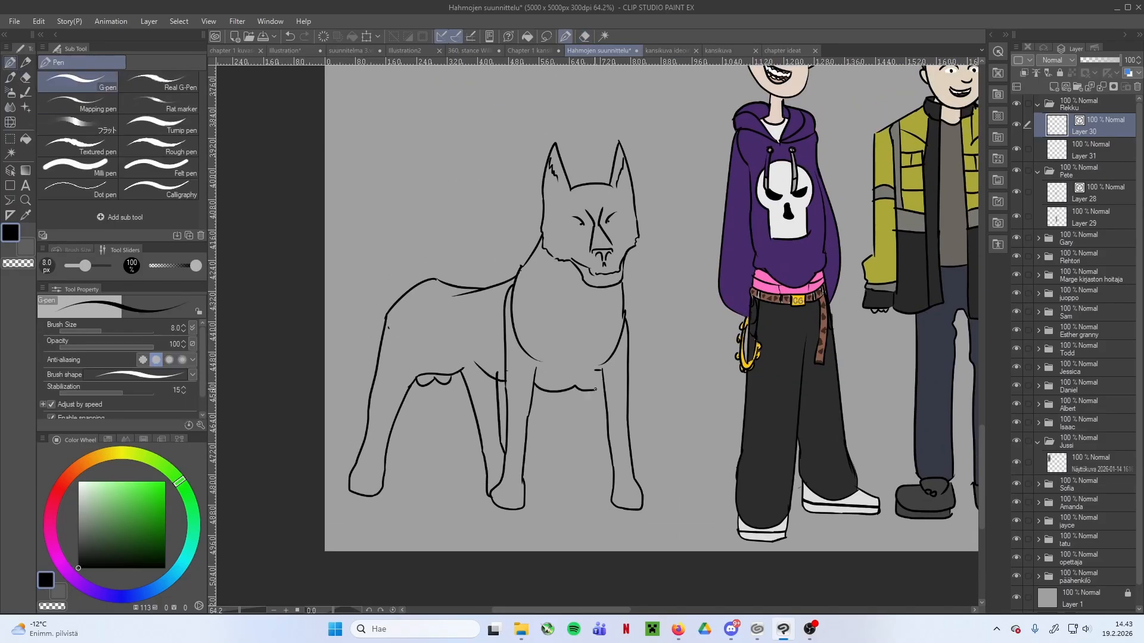
Erase the inner chest lines and redraw the chest's underside and the inner edge of the near front leg
{"action": "key", "text": "e"}
{"action": "left_click_drag", "start_coordinate": [623, 324], "coordinate": [597, 371]}
{"action": "scroll", "coordinate": [622, 489], "scroll_direction": "up", "scroll_amount": 2}
{"action": "left_click_drag", "start_coordinate": [448, 178], "coordinate": [490, 284]}
{"action": "key", "text": "p"}
{"action": "left_click_drag", "start_coordinate": [513, 260], "coordinate": [466, 514]}
{"action": "left_click_drag", "start_coordinate": [575, 332], "coordinate": [605, 525]}
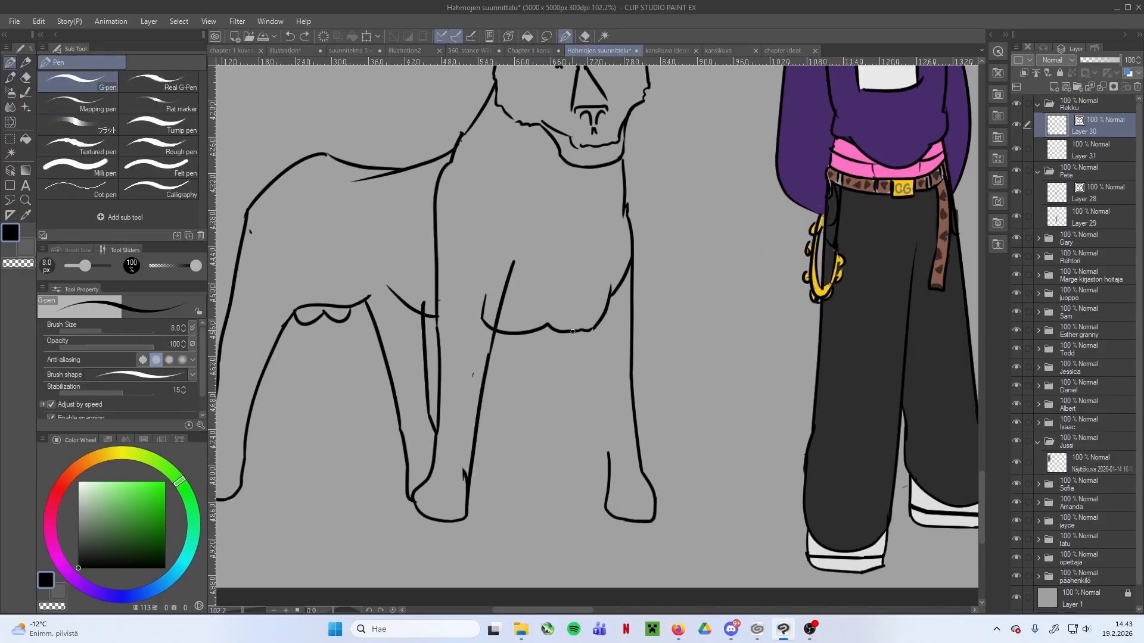
Clean up stray line ends on the front legs and complete the other front leg's inner outline
{"action": "key", "text": "e"}
{"action": "scroll", "coordinate": [595, 368], "scroll_direction": "down", "scroll_amount": 1}
{"action": "key", "text": "p"}
{"action": "mouse_move", "coordinate": [622, 429]}
{"action": "left_mouse_down"}
{"action": "mouse_move", "coordinate": [511, 372]}
{"action": "mouse_move", "coordinate": [527, 459]}
{"action": "left_mouse_up"}
{"action": "key", "text": "e"}
{"action": "key", "text": "p"}
Draw jagged fur marking lines across all four lower legs above the paws
{"action": "mouse_move", "coordinate": [545, 473]}
{"action": "left_mouse_down"}
{"action": "mouse_move", "coordinate": [521, 447]}
{"action": "mouse_move", "coordinate": [508, 356]}
{"action": "left_mouse_up"}
{"action": "key", "text": "ctrl+z"}
{"action": "left_click_drag", "start_coordinate": [513, 357], "coordinate": [523, 448]}
{"action": "key", "text": "e"}
{"action": "scroll", "coordinate": [513, 358], "scroll_direction": "up", "scroll_amount": 1}
{"action": "key", "text": "p"}
{"action": "left_click_drag", "start_coordinate": [511, 361], "coordinate": [527, 402]}
{"action": "left_click_drag", "start_coordinate": [657, 350], "coordinate": [674, 380]}
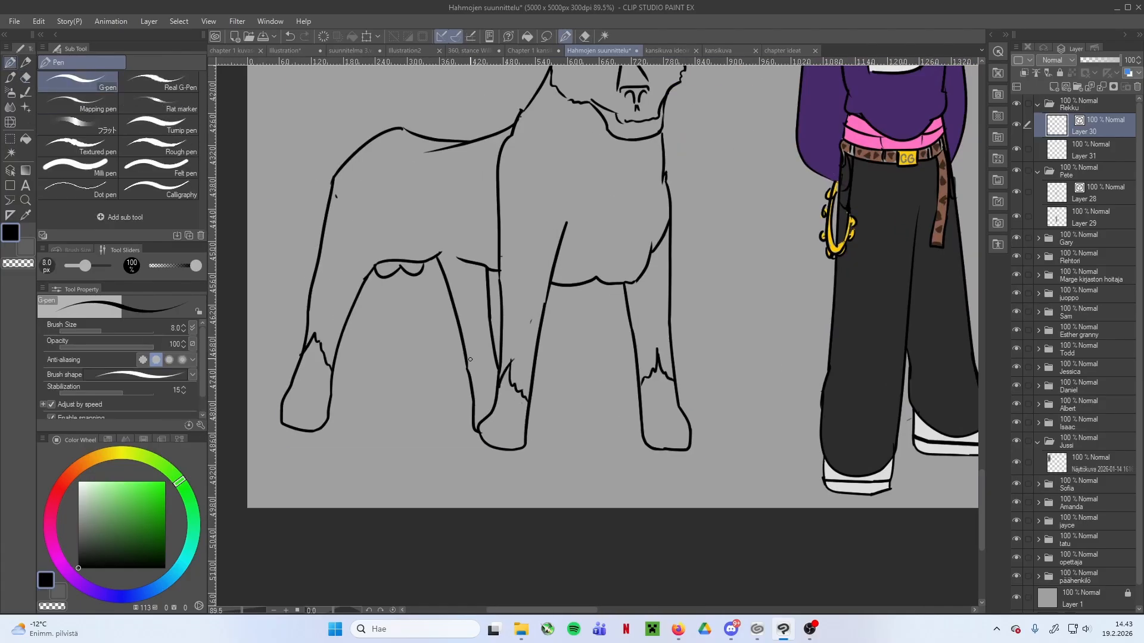
{"action": "left_click_drag", "start_coordinate": [471, 368], "coordinate": [496, 353]}
Draw a ragged fur line from the dog's jaw down the neck to the top of the near front leg
{"action": "left_click_drag", "start_coordinate": [566, 223], "coordinate": [533, 319]}
{"action": "left_click_drag", "start_coordinate": [532, 317], "coordinate": [561, 270]}
{"action": "key", "text": "Return"}
{"action": "key", "text": "e"}
{"action": "scroll", "coordinate": [441, 363], "scroll_direction": "down", "scroll_amount": 1}
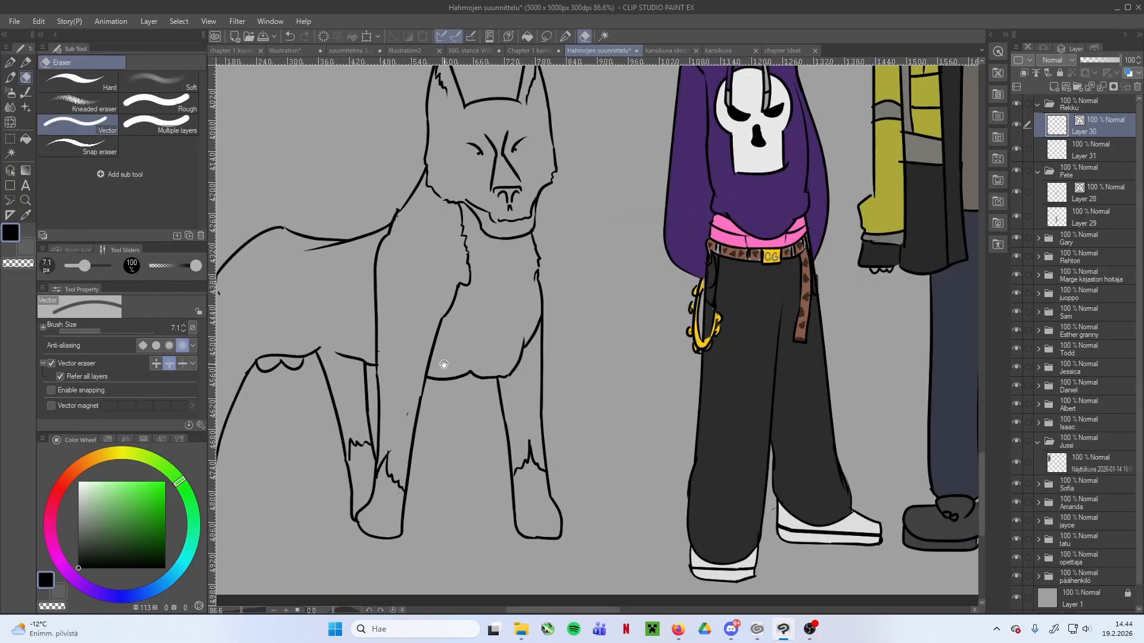
Redraw the underside of the dog's chest with a jagged fur edge
{"action": "key", "text": "p"}
{"action": "scroll", "coordinate": [518, 365], "scroll_direction": "down", "scroll_amount": 6}
{"action": "scroll", "coordinate": [493, 360], "scroll_direction": "up", "scroll_amount": 4}
{"action": "scroll", "coordinate": [550, 369], "scroll_direction": "up", "scroll_amount": 9}
{"action": "left_click_drag", "start_coordinate": [529, 379], "coordinate": [601, 373]}
{"action": "scroll", "coordinate": [604, 387], "scroll_direction": "down", "scroll_amount": 6}
Erase the vertical shoulder line between the dog's neck and its front leg
{"action": "key", "text": "e"}
{"action": "mouse_move", "coordinate": [384, 332]}
{"action": "left_mouse_down"}
{"action": "mouse_move", "coordinate": [371, 352]}
{"action": "mouse_move", "coordinate": [348, 507]}
{"action": "left_mouse_up"}
{"action": "key", "text": "p"}
{"action": "key", "text": "e"}
{"action": "scroll", "coordinate": [491, 280], "scroll_direction": "down", "scroll_amount": 3}
{"action": "key", "text": "p"}
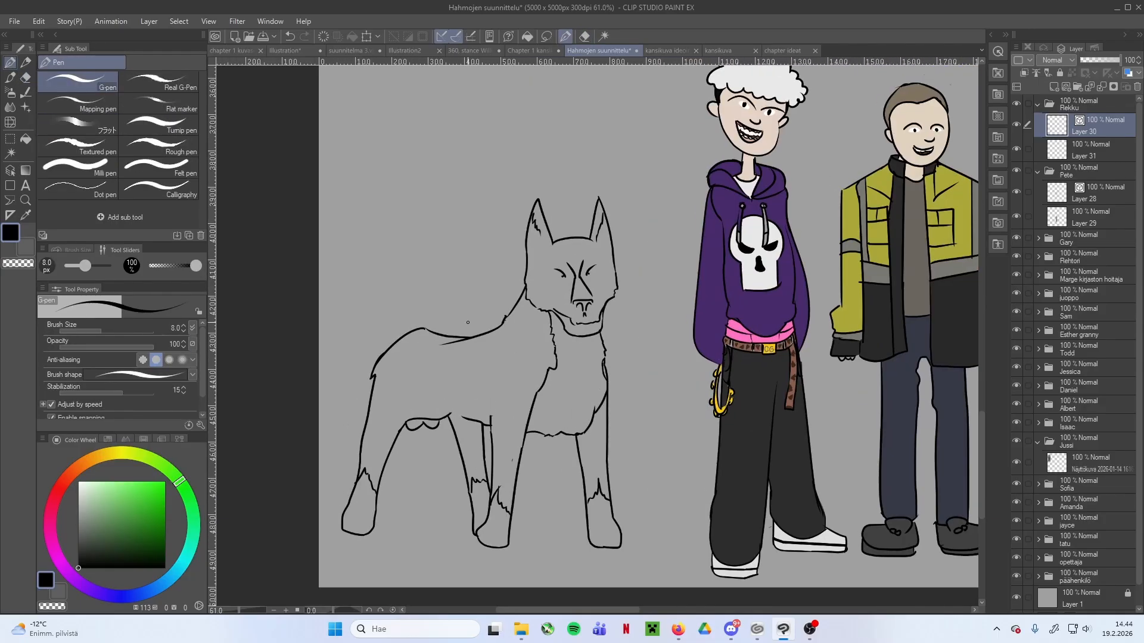
Move the dog drawing higher on the canvas with a transform
{"action": "key", "text": "e"}
{"action": "key", "text": "ctrl+t"}
{"action": "left_click_drag", "start_coordinate": [477, 370], "coordinate": [485, 298]}
{"action": "key", "text": "Return"}
Redraw the dog's back and rump contour as one smooth line and erase the overlapping stroke behind the neck
{"action": "scroll", "coordinate": [539, 471], "scroll_direction": "up", "scroll_amount": 5}
{"action": "key", "text": "p"}
{"action": "mouse_move", "coordinate": [474, 411]}
{"action": "left_mouse_down"}
{"action": "mouse_move", "coordinate": [438, 452]}
{"action": "mouse_move", "coordinate": [429, 429]}
{"action": "left_mouse_up"}
{"action": "left_click_drag", "start_coordinate": [586, 389], "coordinate": [643, 430]}
{"action": "mouse_move", "coordinate": [284, 382]}
{"action": "left_mouse_down"}
{"action": "mouse_move", "coordinate": [243, 384]}
{"action": "mouse_move", "coordinate": [250, 402]}
{"action": "left_mouse_up"}
{"action": "key", "text": "e"}
{"action": "left_click_drag", "start_coordinate": [596, 420], "coordinate": [629, 421]}
{"action": "scroll", "coordinate": [632, 319], "scroll_direction": "down", "scroll_amount": 1}
{"action": "left_click_drag", "start_coordinate": [633, 320], "coordinate": [620, 395]}
{"action": "key", "text": "p"}
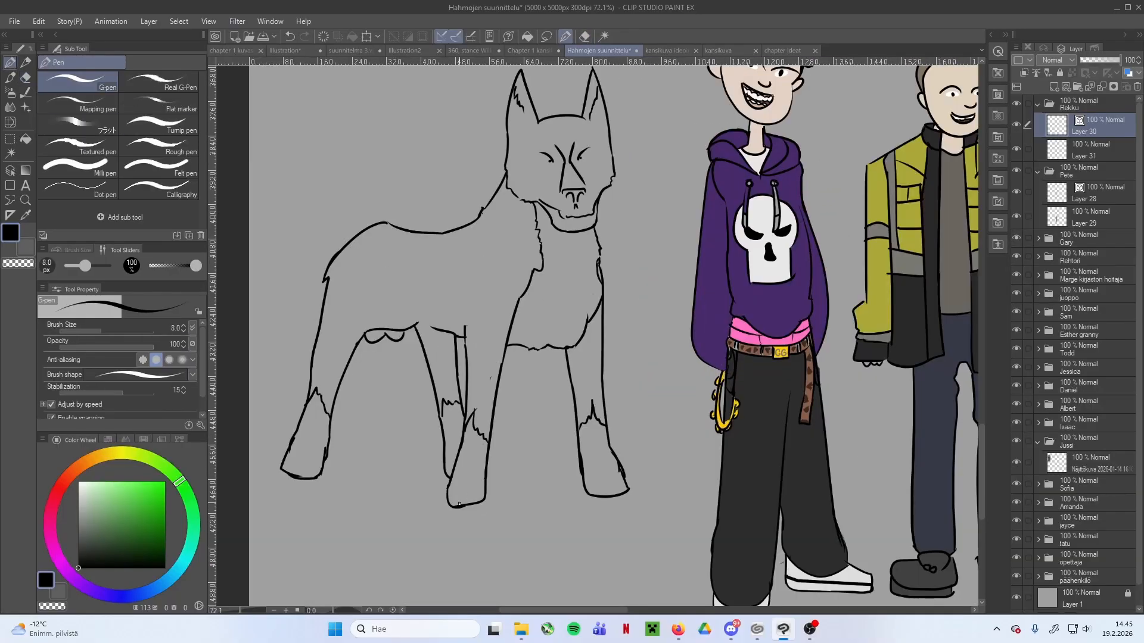
{"action": "left_click_drag", "start_coordinate": [381, 250], "coordinate": [382, 362]}
{"action": "mouse_move", "coordinate": [387, 335]}
{"action": "left_mouse_down"}
{"action": "mouse_move", "coordinate": [411, 256]}
{"action": "mouse_move", "coordinate": [408, 294]}
{"action": "left_mouse_up"}
{"action": "key", "text": "ctrl+z"}
{"action": "mouse_move", "coordinate": [407, 293]}
{"action": "left_mouse_down"}
{"action": "mouse_move", "coordinate": [376, 254]}
{"action": "mouse_move", "coordinate": [310, 318]}
{"action": "left_mouse_up"}
{"action": "key", "text": "ctrl+z"}
{"action": "key", "text": "ctrl+t"}
{"action": "key", "text": "Escape"}
{"action": "key", "text": "ctrl+z"}
{"action": "key", "text": "ctrl+z"}
{"action": "key", "text": "ctrl+z"}
Draw a curled, ragged-furred tail at the dog's rump, add short toe lines to the paws and erase stray line ends
{"action": "left_click_drag", "start_coordinate": [344, 362], "coordinate": [351, 332]}
{"action": "left_click_drag", "start_coordinate": [350, 333], "coordinate": [294, 399]}
{"action": "left_click_drag", "start_coordinate": [293, 398], "coordinate": [335, 407]}
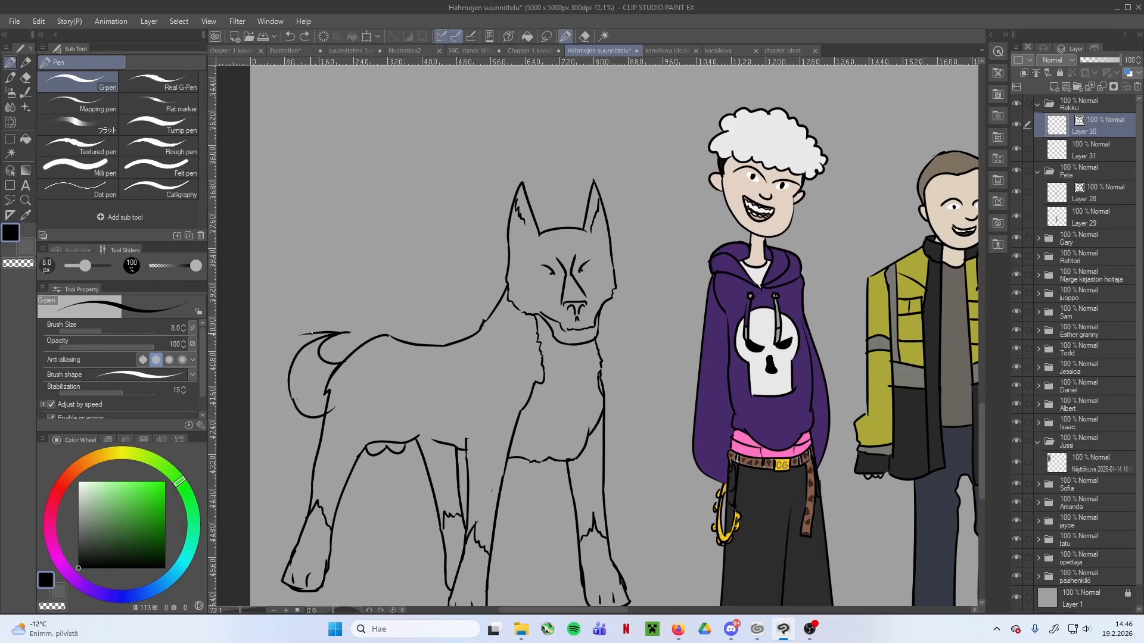
{"action": "left_click_drag", "start_coordinate": [311, 333], "coordinate": [287, 373]}
{"action": "key", "text": "e"}
{"action": "left_click_drag", "start_coordinate": [336, 405], "coordinate": [331, 413]}
{"action": "scroll", "coordinate": [439, 381], "scroll_direction": "down", "scroll_amount": 6}
{"action": "scroll", "coordinate": [433, 400], "scroll_direction": "up", "scroll_amount": 6}
{"action": "left_click_drag", "start_coordinate": [433, 399], "coordinate": [429, 380]}
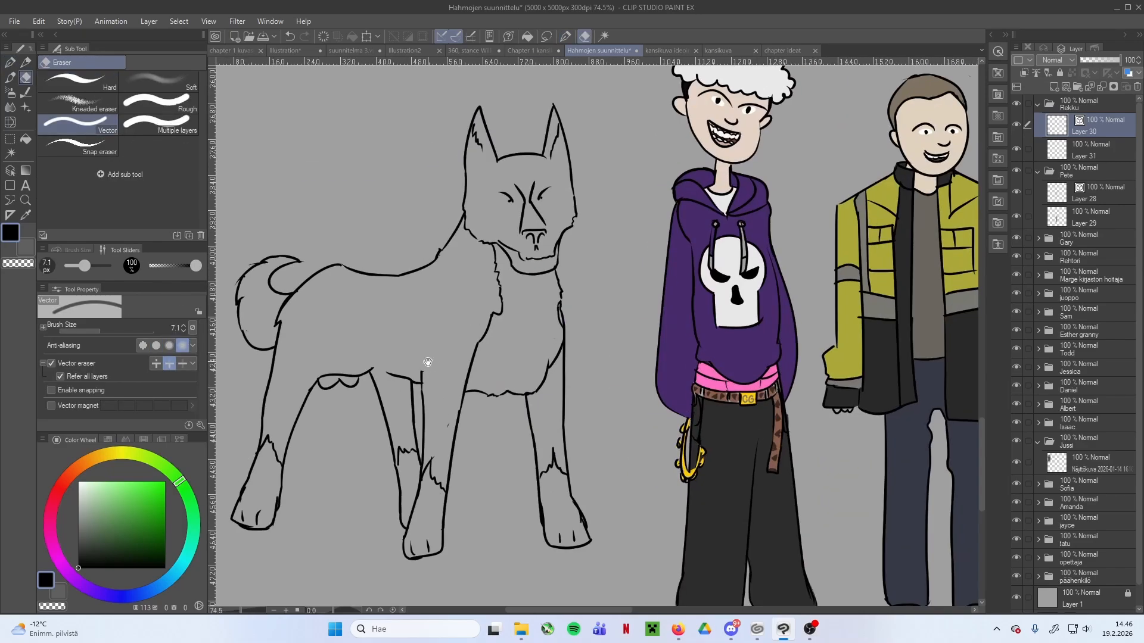
{"action": "scroll", "coordinate": [390, 376], "scroll_direction": "up", "scroll_amount": 3}
{"action": "scroll", "coordinate": [459, 350], "scroll_direction": "down", "scroll_amount": 6}
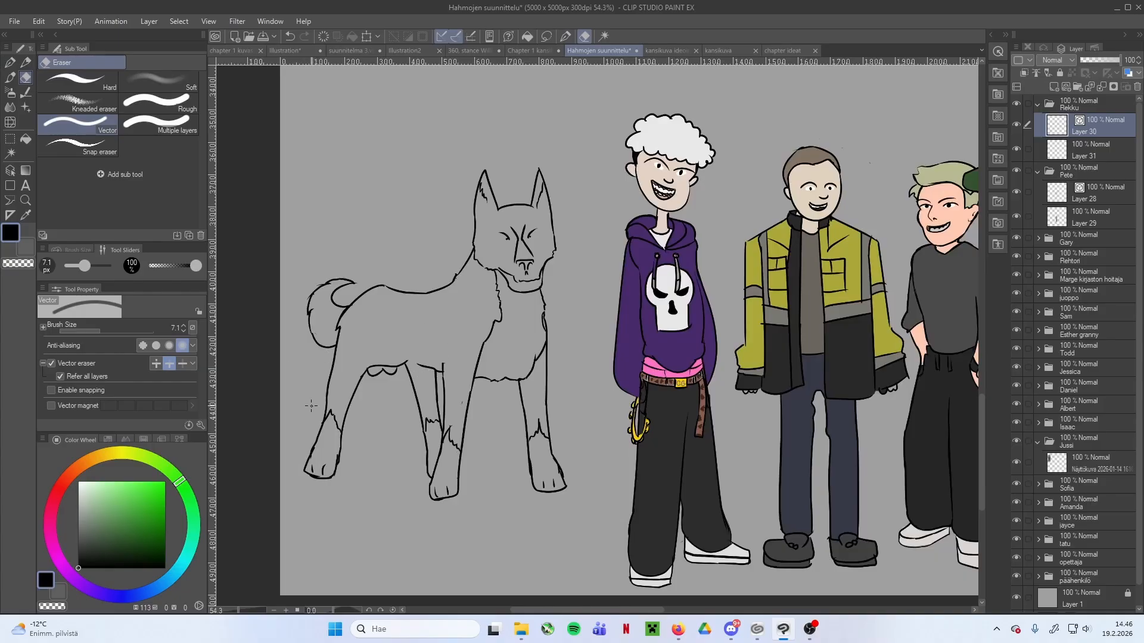
Fill the dog's body and upper legs with near-black on Layer 31, beneath the line art
{"action": "left_click", "coordinate": [1087, 148]}
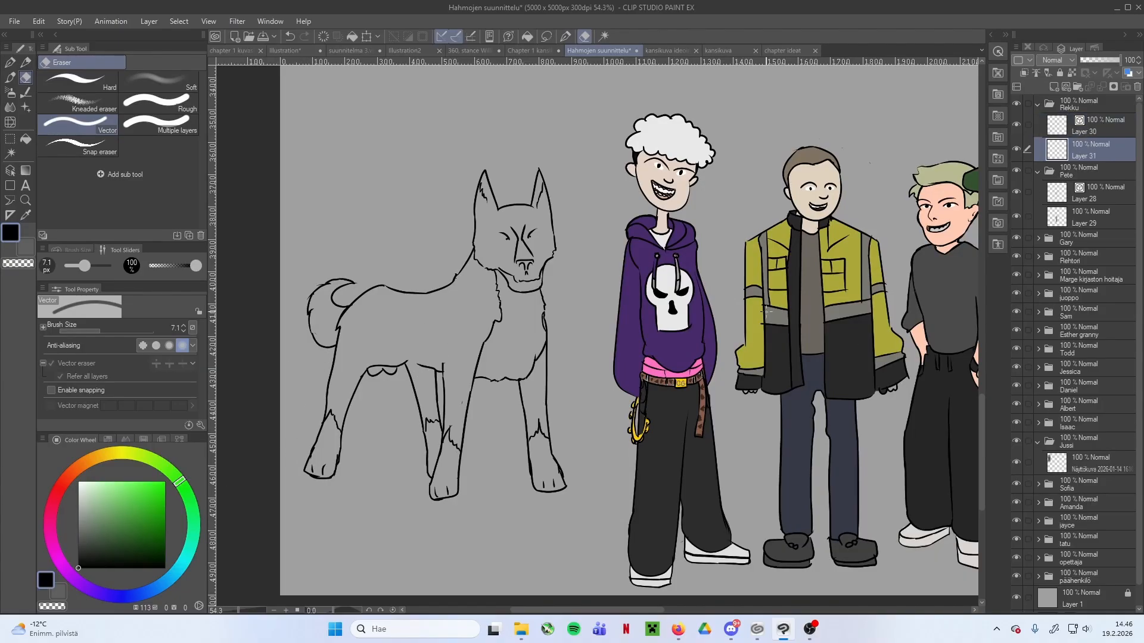
{"action": "left_click", "coordinate": [1038, 171]}
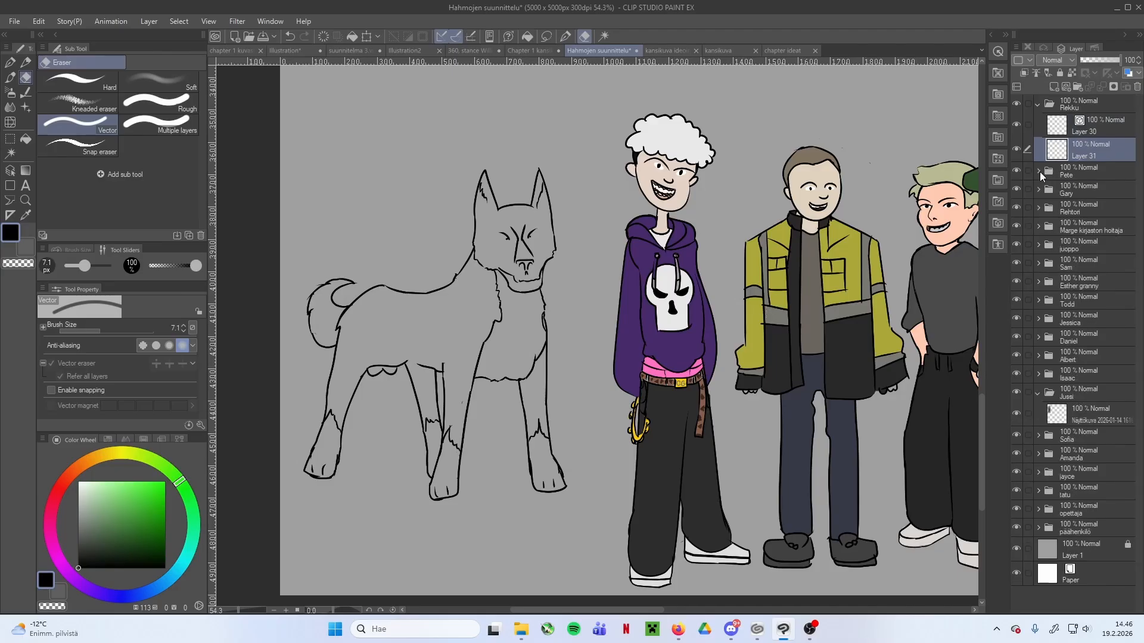
{"action": "left_click_drag", "start_coordinate": [93, 555], "coordinate": [73, 552]}
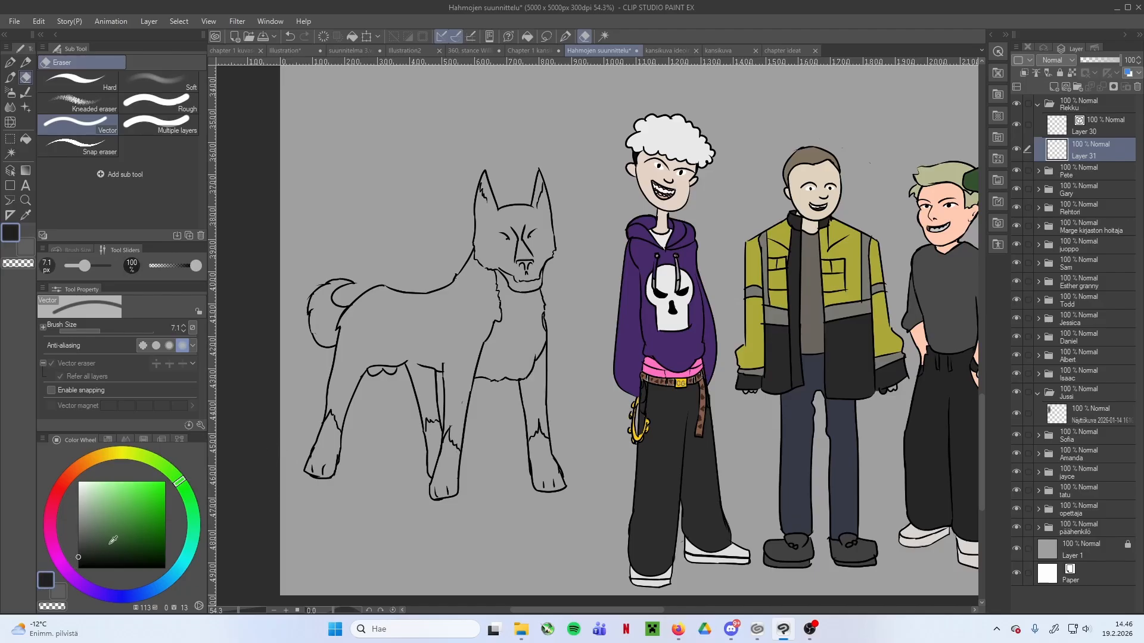
{"action": "scroll", "coordinate": [420, 363], "scroll_direction": "up", "scroll_amount": 2}
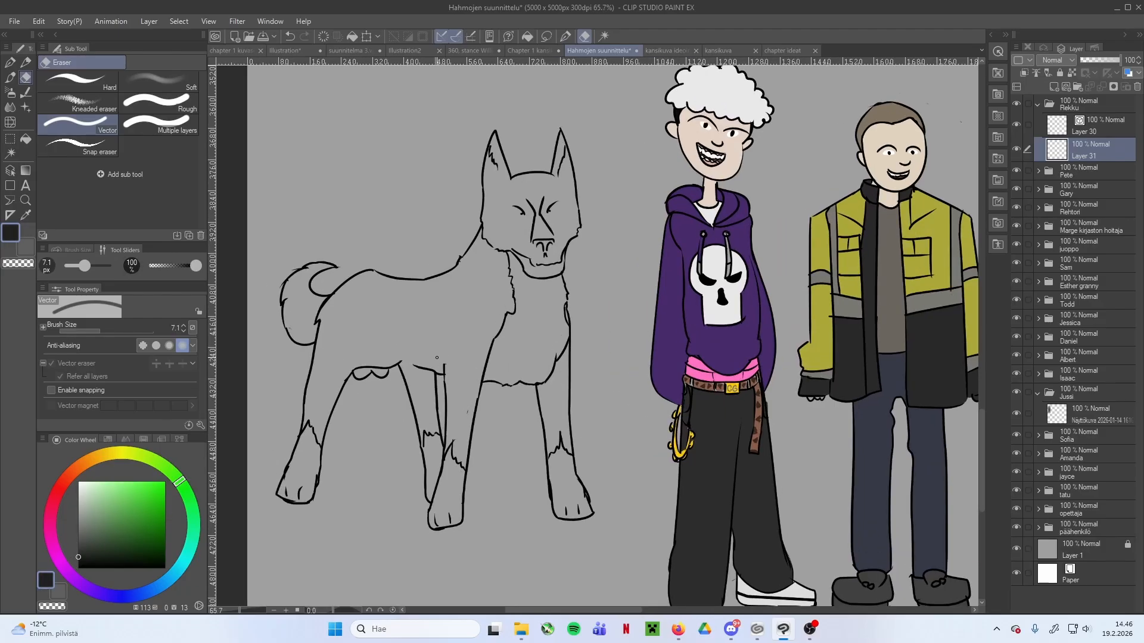
{"action": "key", "text": "g"}
{"action": "key", "text": "g"}
{"action": "left_click", "coordinate": [424, 333]}
{"action": "left_click", "coordinate": [554, 402]}
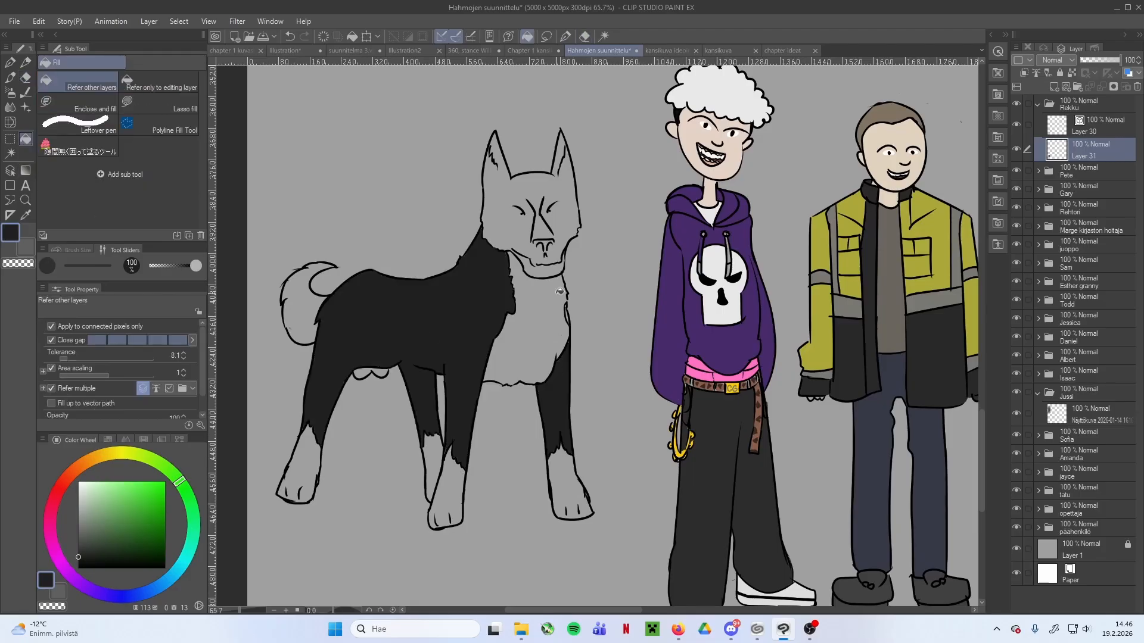
Fill the dog's head, ears, tail and the small rounded shapes under its belly with the same near-black
{"action": "scroll", "coordinate": [566, 285], "scroll_direction": "up", "scroll_amount": 4}
{"action": "left_click", "coordinate": [467, 176]}
{"action": "left_click", "coordinate": [520, 192]}
{"action": "scroll", "coordinate": [536, 233], "scroll_direction": "down", "scroll_amount": 3}
{"action": "left_click", "coordinate": [348, 286]}
{"action": "scroll", "coordinate": [469, 363], "scroll_direction": "up", "scroll_amount": 2}
{"action": "left_click", "coordinate": [398, 357]}
Fill the dog's four paws and lower legs with light grey up to the jagged fur lines
{"action": "mouse_move", "coordinate": [78, 512]}
{"action": "left_mouse_down"}
{"action": "mouse_move", "coordinate": [78, 491]}
{"action": "mouse_move", "coordinate": [78, 501]}
{"action": "left_mouse_up"}
{"action": "left_click", "coordinate": [310, 497]}
{"action": "left_click", "coordinate": [501, 489]}
{"action": "left_click", "coordinate": [527, 506]}
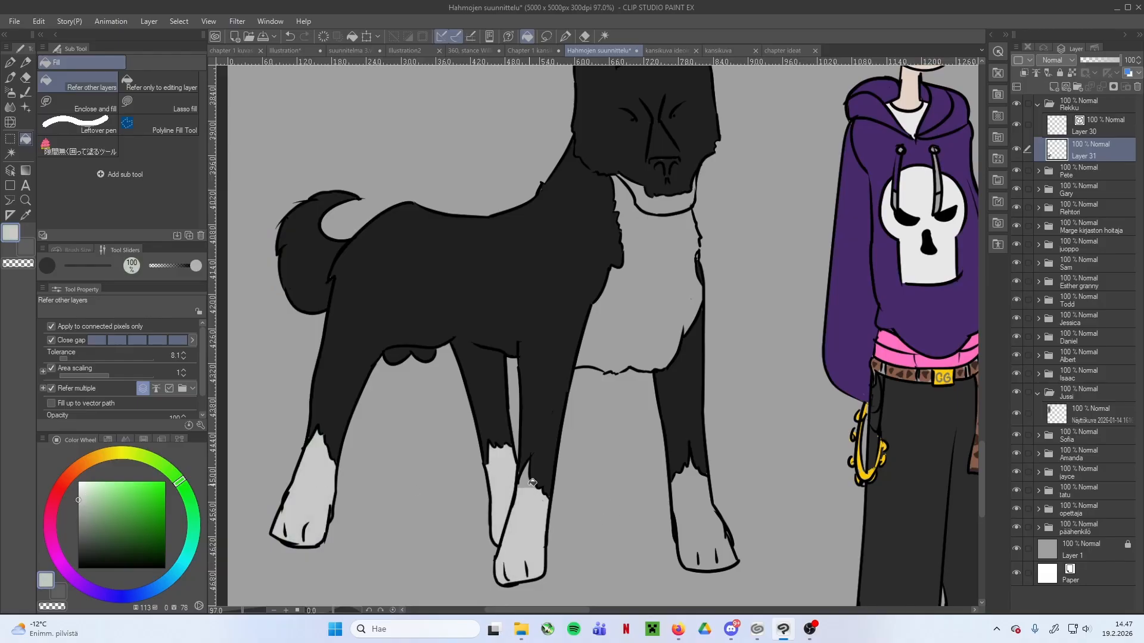
{"action": "left_click", "coordinate": [531, 481]}
{"action": "left_click", "coordinate": [693, 513]}
Fill the dog's chest and the throat strip below its jaw with the same light grey
{"action": "left_click", "coordinate": [641, 304]}
{"action": "left_click_drag", "start_coordinate": [641, 303], "coordinate": [572, 349]}
{"action": "left_click", "coordinate": [590, 253]}
{"action": "scroll", "coordinate": [632, 318], "scroll_direction": "down", "scroll_amount": 2}
{"action": "scroll", "coordinate": [628, 316], "scroll_direction": "up", "scroll_amount": 4}
{"action": "left_click", "coordinate": [568, 302], "text": "alt"}
Paint the dog's nose and the inner fur of both ears pure black with the G-pen
{"action": "key", "text": "p"}
{"action": "scroll", "coordinate": [464, 435], "scroll_direction": "down", "scroll_amount": 4}
{"action": "left_click", "coordinate": [79, 567]}
{"action": "scroll", "coordinate": [499, 261], "scroll_direction": "up", "scroll_amount": 9}
{"action": "left_click_drag", "start_coordinate": [484, 270], "coordinate": [530, 271]}
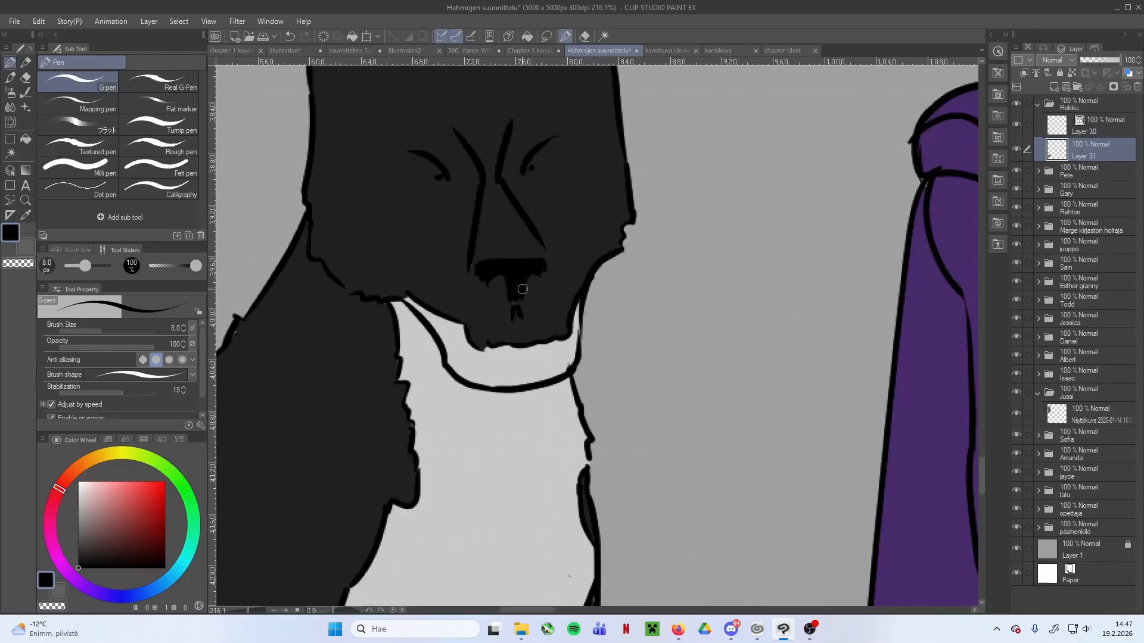
{"action": "scroll", "coordinate": [516, 272], "scroll_direction": "down", "scroll_amount": 3}
{"action": "left_click_drag", "start_coordinate": [436, 132], "coordinate": [452, 180]}
{"action": "left_click_drag", "start_coordinate": [582, 182], "coordinate": [594, 156]}
{"action": "scroll", "coordinate": [622, 173], "scroll_direction": "down", "scroll_amount": 5}
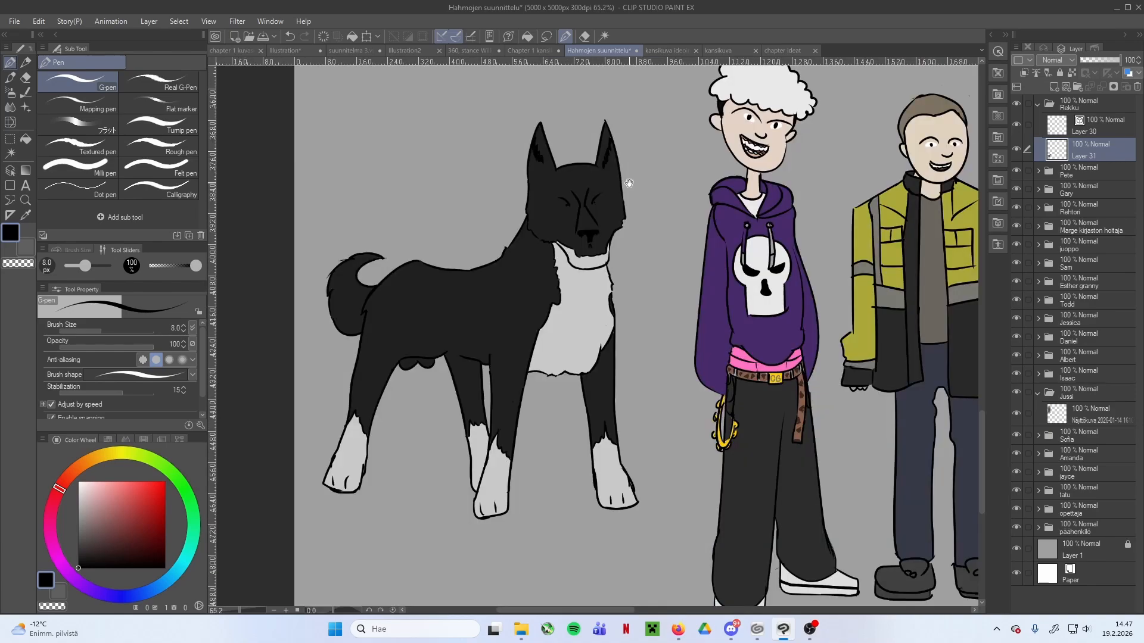
Refill the dog's tail and the rounded shapes under its belly with a darker black than the body
{"action": "scroll", "coordinate": [417, 384], "scroll_direction": "up", "scroll_amount": 4}
{"action": "key", "text": "g"}
{"action": "scroll", "coordinate": [563, 342], "scroll_direction": "down", "scroll_amount": 4}
{"action": "key", "text": "ctrl+z"}
{"action": "scroll", "coordinate": [501, 341], "scroll_direction": "up", "scroll_amount": 2}
{"action": "left_click", "coordinate": [495, 298]}
{"action": "key", "text": "ctrl+z"}
{"action": "scroll", "coordinate": [485, 359], "scroll_direction": "up", "scroll_amount": 3}
{"action": "left_click", "coordinate": [485, 342]}
{"action": "left_click", "coordinate": [328, 202]}
{"action": "scroll", "coordinate": [465, 227], "scroll_direction": "down", "scroll_amount": 3}
{"action": "key", "text": "p"}
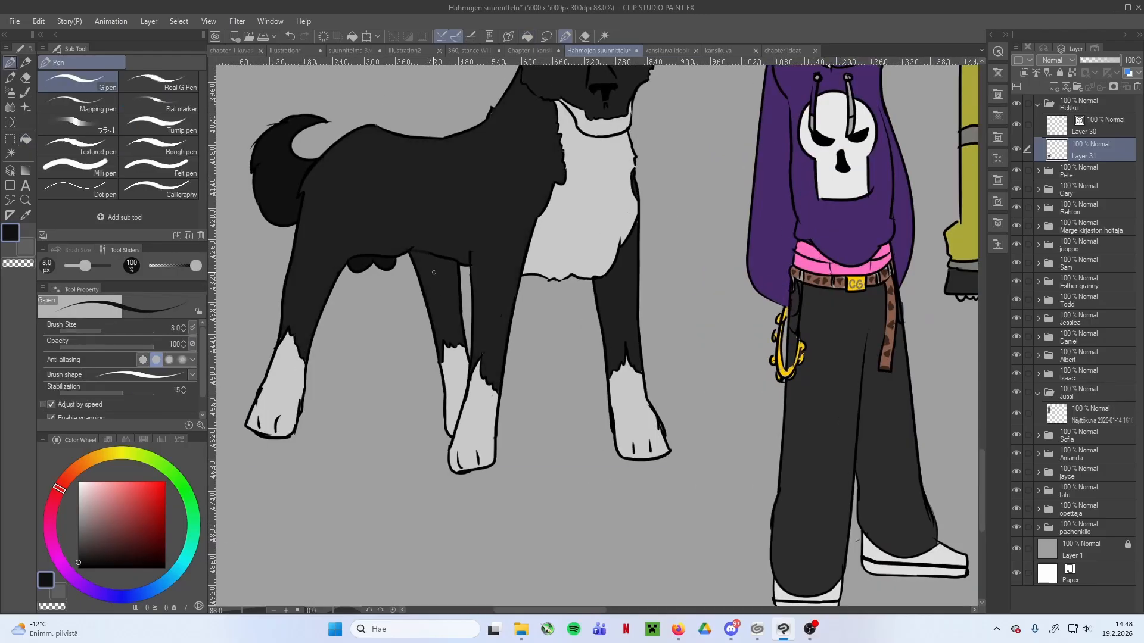
Adjust the fill tolerance and refill the dog's far hind leg with the darker black
{"action": "scroll", "coordinate": [433, 273], "scroll_direction": "up", "scroll_amount": 4}
{"action": "key", "text": "g"}
{"action": "scroll", "coordinate": [546, 243], "scroll_direction": "down", "scroll_amount": 5}
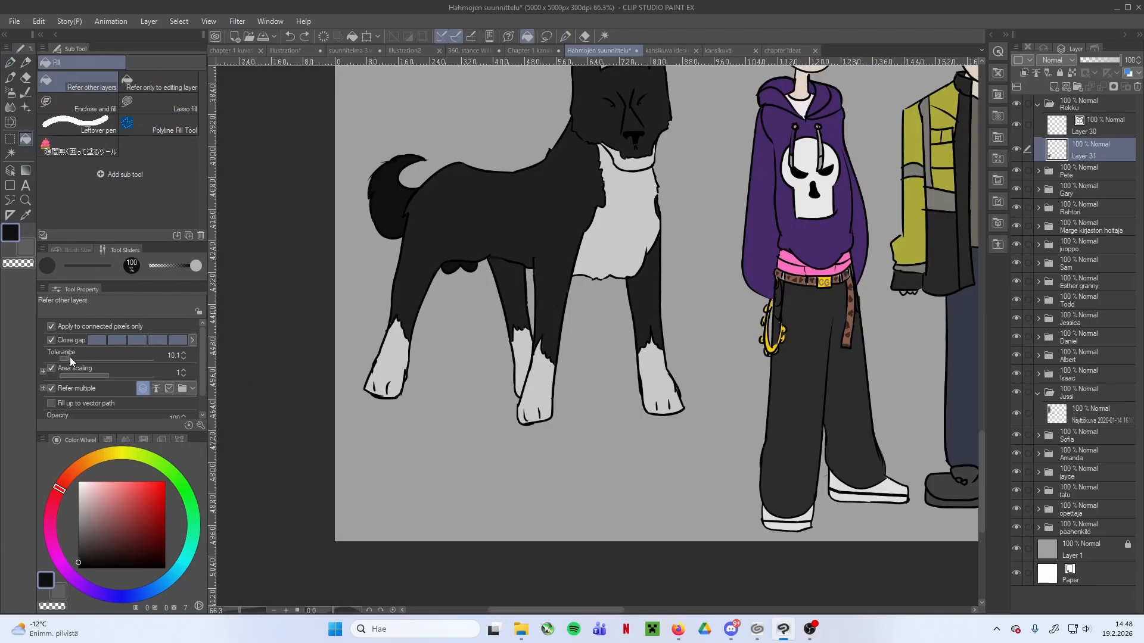
{"action": "left_click", "coordinate": [71, 359]}
{"action": "left_click", "coordinate": [512, 274]}
{"action": "key", "text": "ctrl+z"}
{"action": "scroll", "coordinate": [513, 272], "scroll_direction": "up", "scroll_amount": 6}
{"action": "left_click", "coordinate": [488, 286]}
{"action": "scroll", "coordinate": [439, 276], "scroll_direction": "down", "scroll_amount": 5}
Shade the bridge of the dog's muzzle and the areas around its eyes with the darker black
{"action": "scroll", "coordinate": [606, 171], "scroll_direction": "up", "scroll_amount": 3}
{"action": "key", "text": "p"}
{"action": "key", "text": "g"}
{"action": "left_click", "coordinate": [606, 197]}
{"action": "scroll", "coordinate": [560, 250], "scroll_direction": "up", "scroll_amount": 3}
{"action": "key", "text": "p"}
{"action": "left_click_drag", "start_coordinate": [526, 260], "coordinate": [569, 260]}
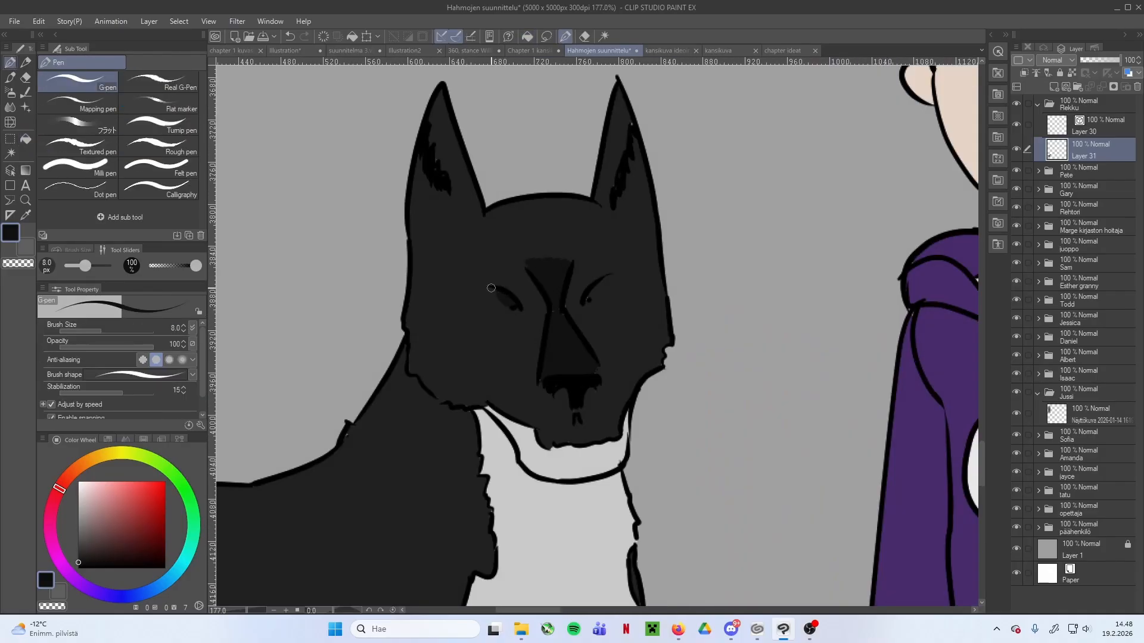
{"action": "scroll", "coordinate": [586, 296], "scroll_direction": "down", "scroll_amount": 6}
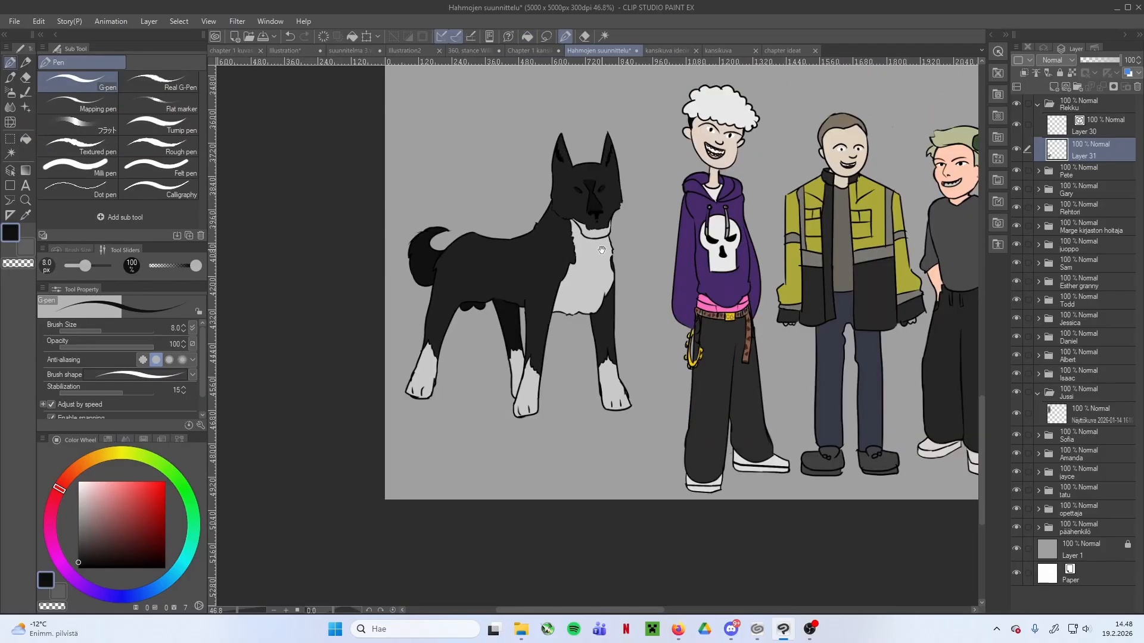
{"action": "scroll", "coordinate": [598, 198], "scroll_direction": "up", "scroll_amount": 5}
{"action": "scroll", "coordinate": [597, 197], "scroll_direction": "up", "scroll_amount": 1}
{"action": "scroll", "coordinate": [655, 268], "scroll_direction": "down", "scroll_amount": 6}
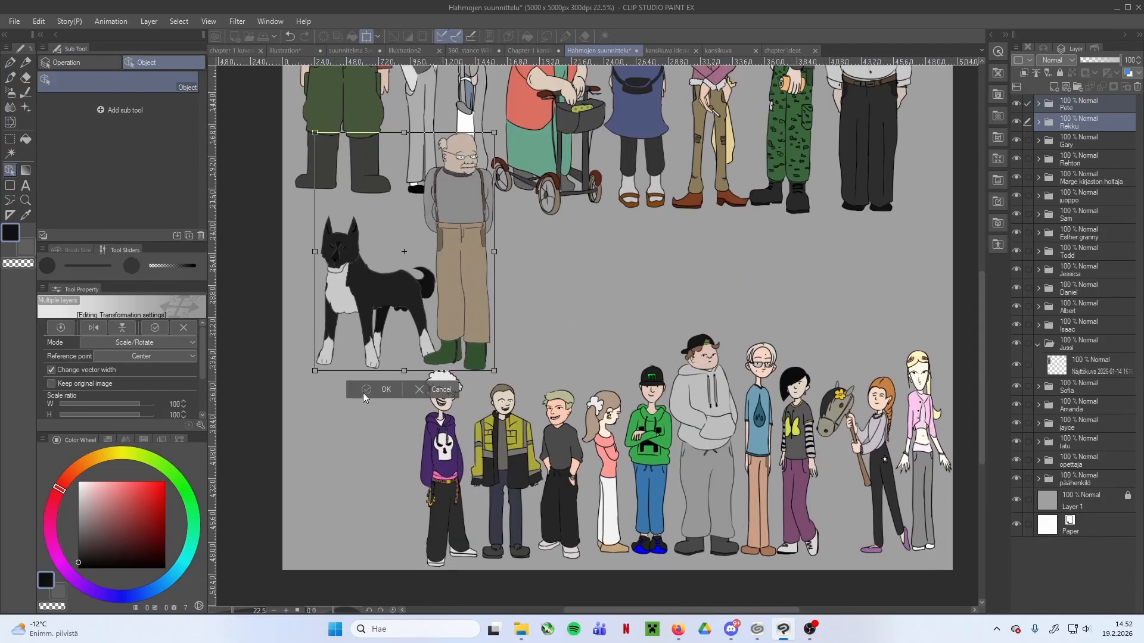
Apply the transform placing the Pete and Rekku folders together between the two rows of characters, with the dog beside Pete
{"action": "left_click", "coordinate": [363, 394]}
{"action": "scroll", "coordinate": [531, 318], "scroll_direction": "down", "scroll_amount": 1}
{"action": "scroll", "coordinate": [533, 318], "scroll_direction": "up", "scroll_amount": 2}
{"action": "left_click_drag", "start_coordinate": [513, 303], "coordinate": [527, 401]}
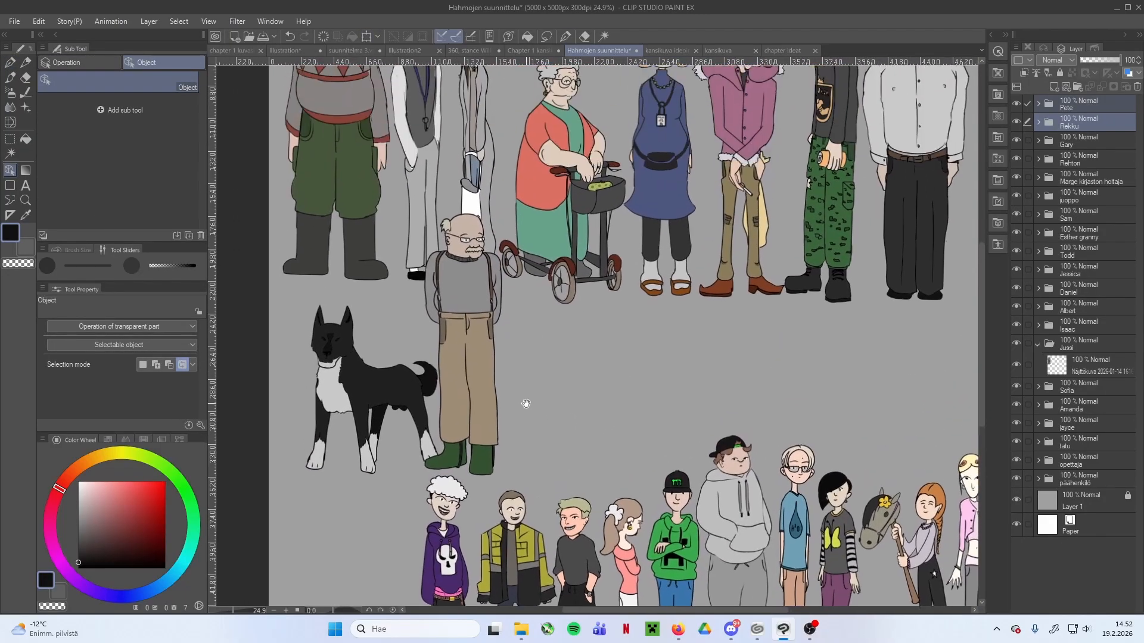
{"action": "scroll", "coordinate": [543, 358], "scroll_direction": "down", "scroll_amount": 2}
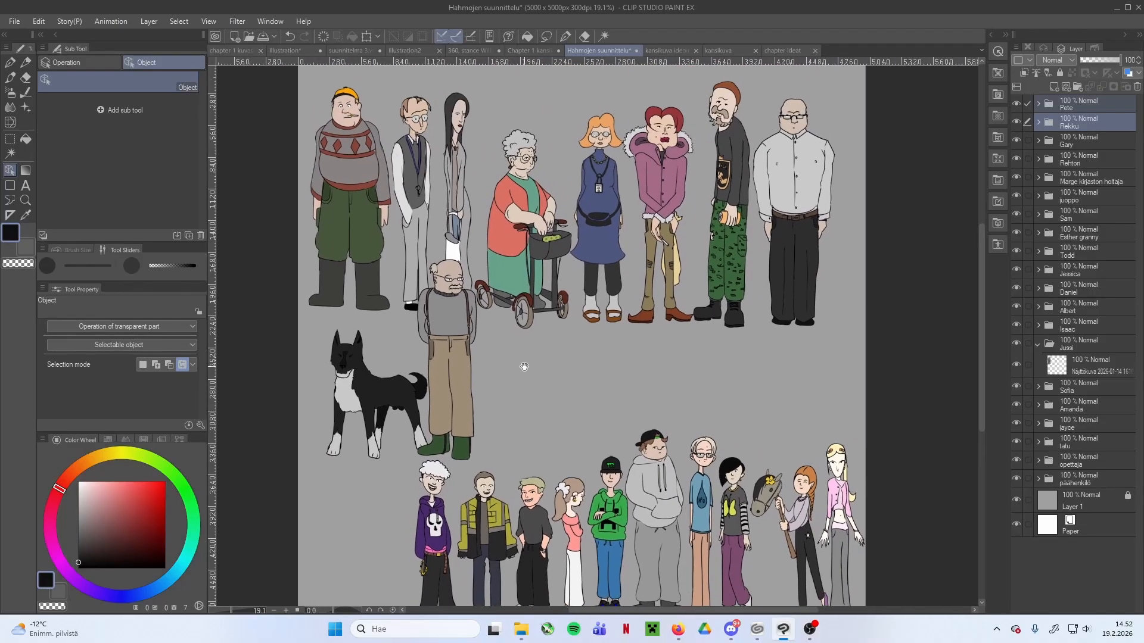
{"action": "scroll", "coordinate": [517, 377], "scroll_direction": "down", "scroll_amount": 3}
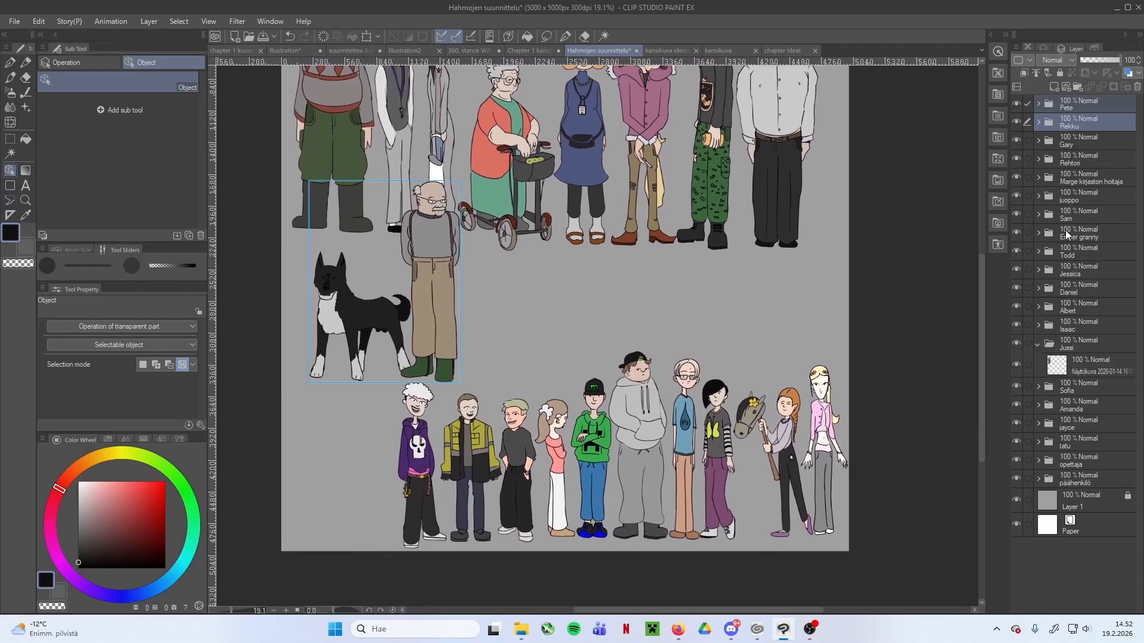